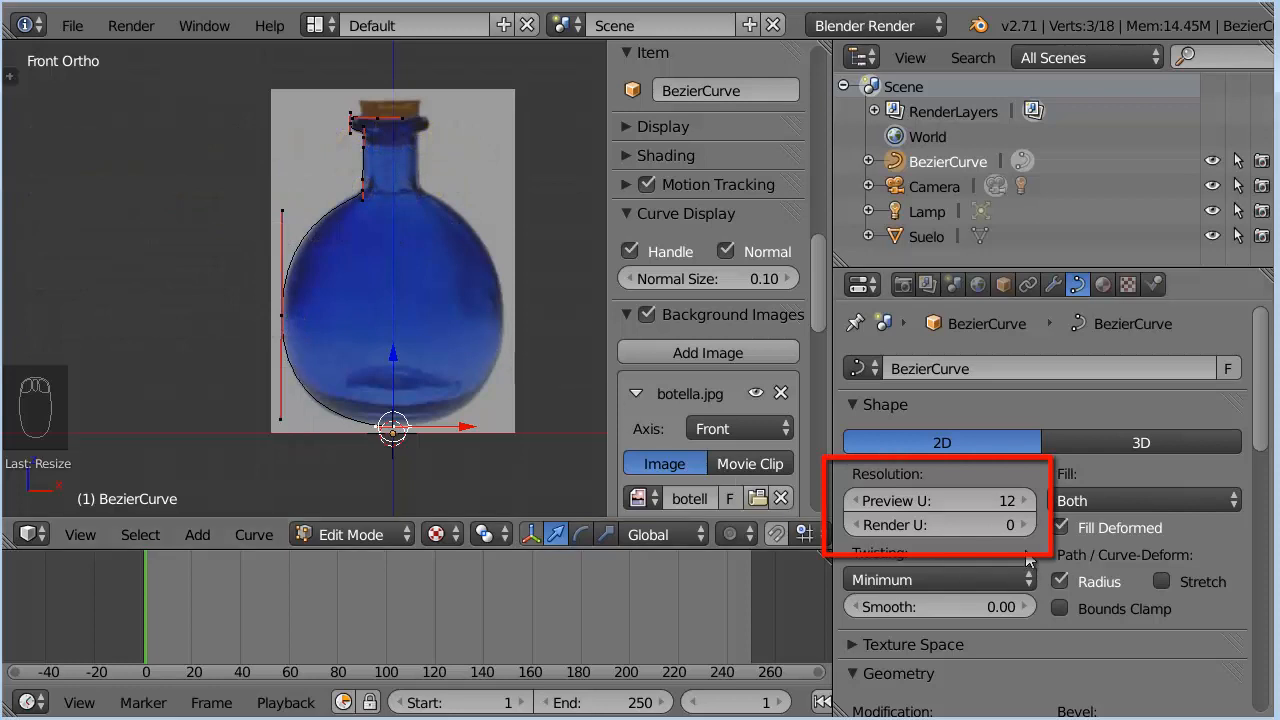
Step: Set the bottle profile curve's preview resolution (Preview U) to 6
left_click(998, 498)
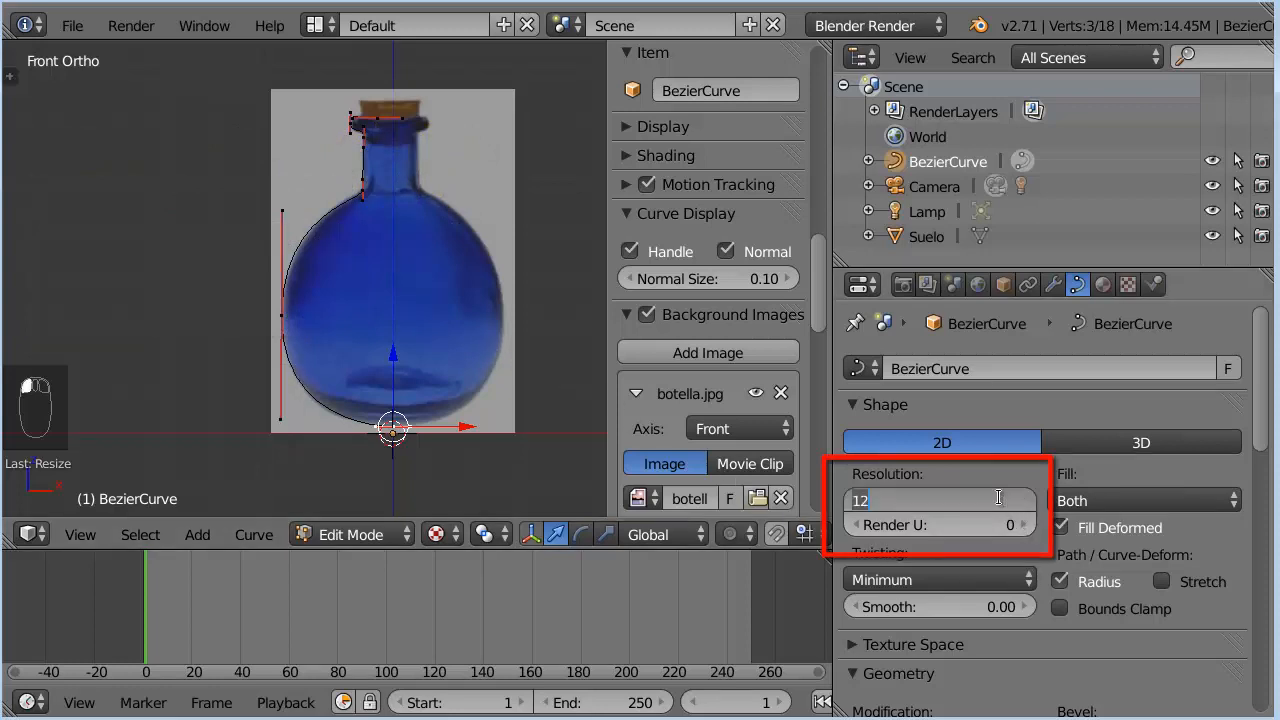
type("6")
key("Return")
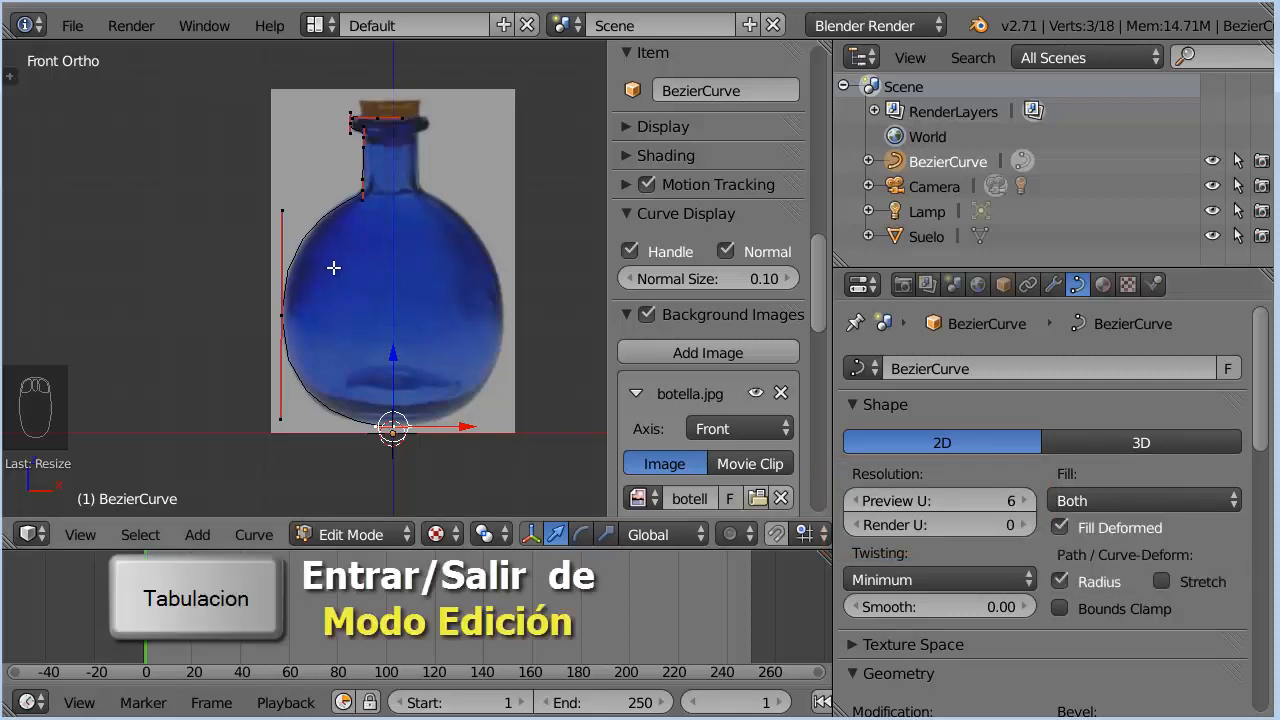
Step: Leave Edit Mode and convert the profile curve to a mesh with Mesh from Curve/Meta/Surf/Text
key("Tab")
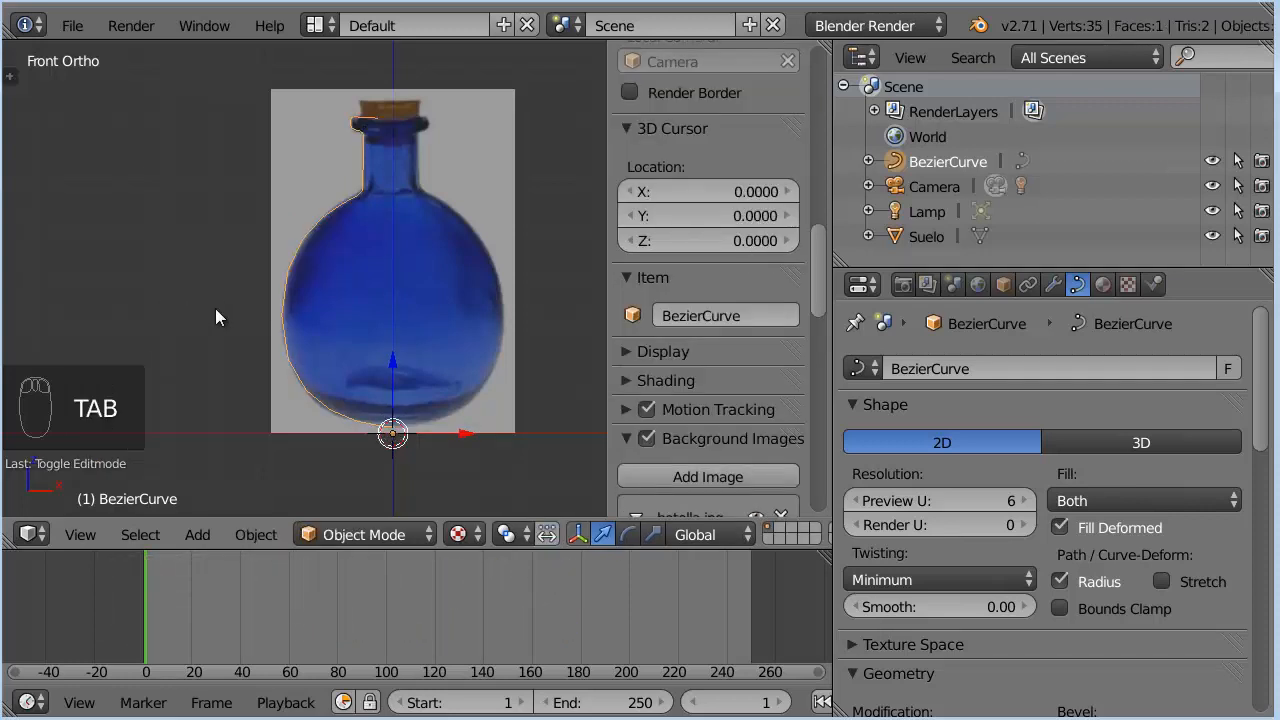
key("alt+c")
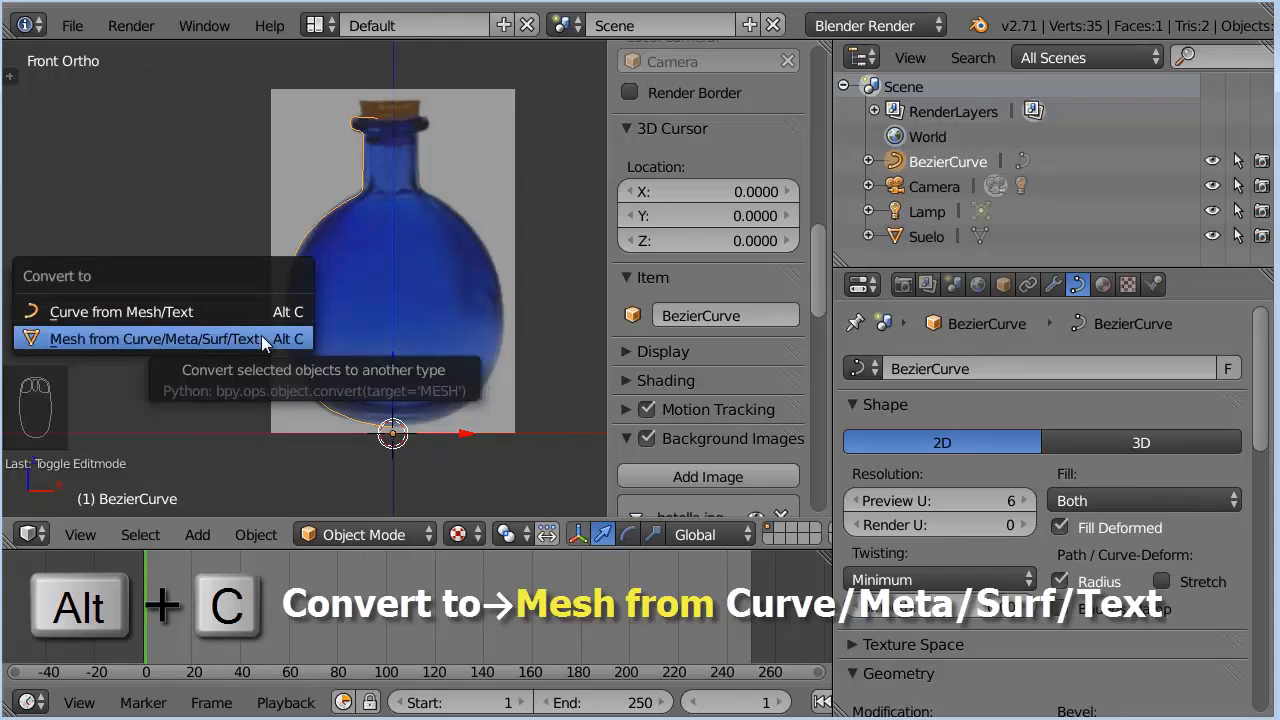
left_click(261, 337)
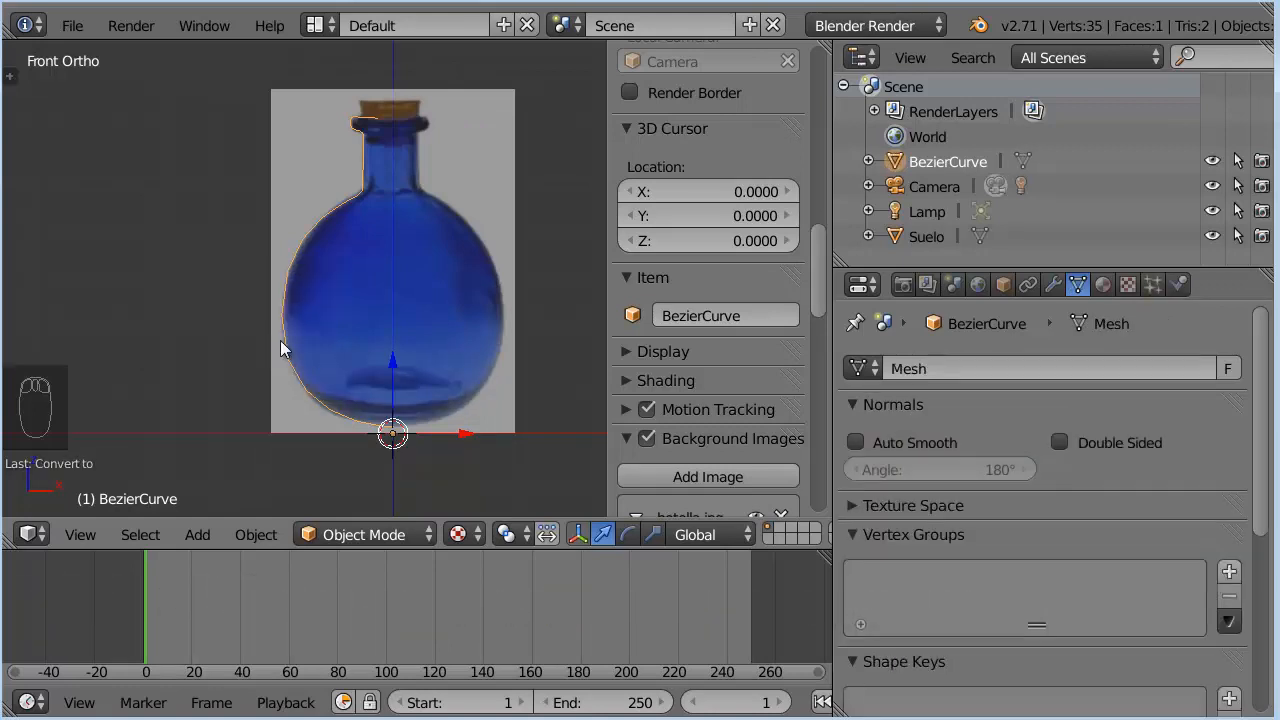
Step: In Edit Mode, select the profile's end vertex at the bottle's base centre and set the pivot point to 3D Cursor
key("Tab")
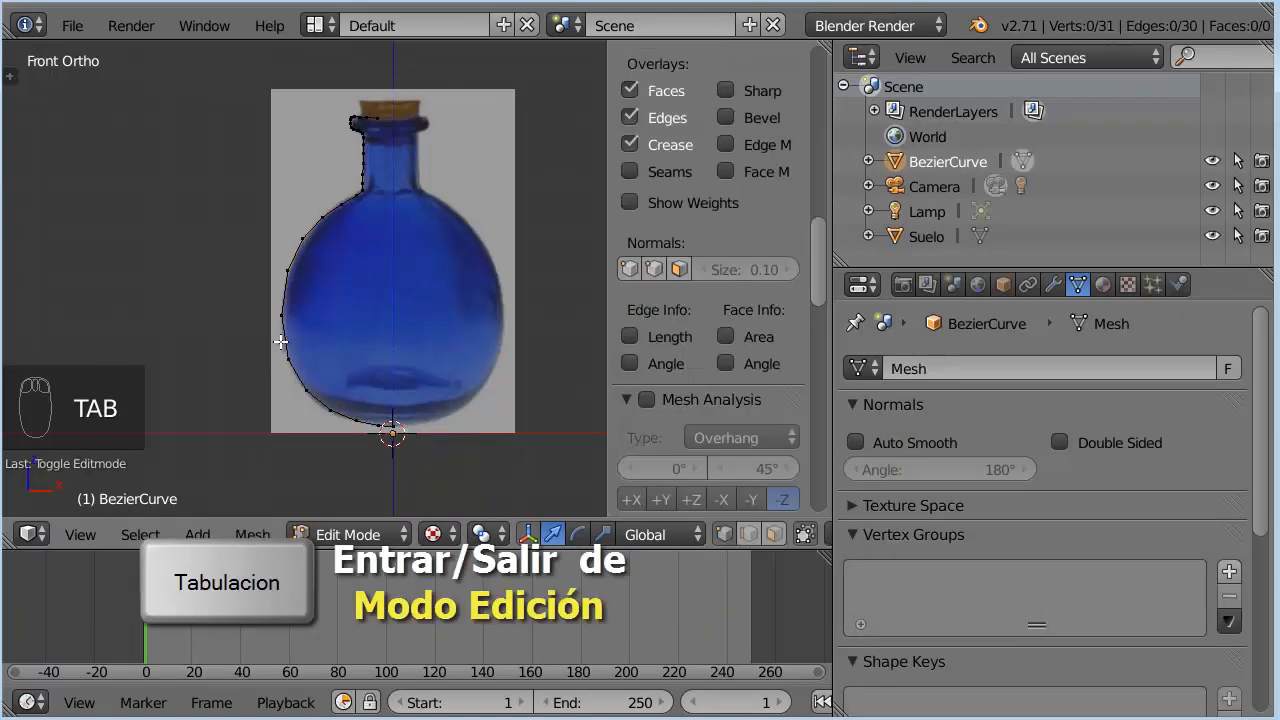
scroll(450, 373, "up", 1)
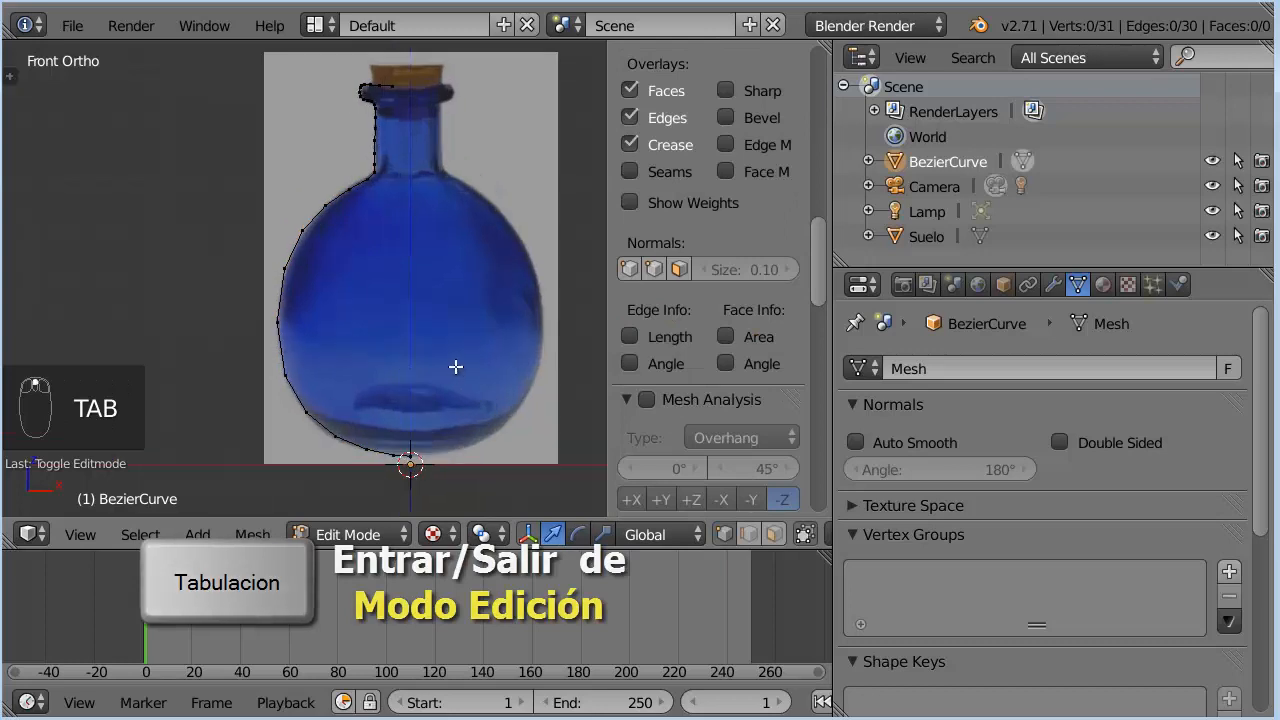
middle_click_drag(454, 368, 390, 336, "shift")
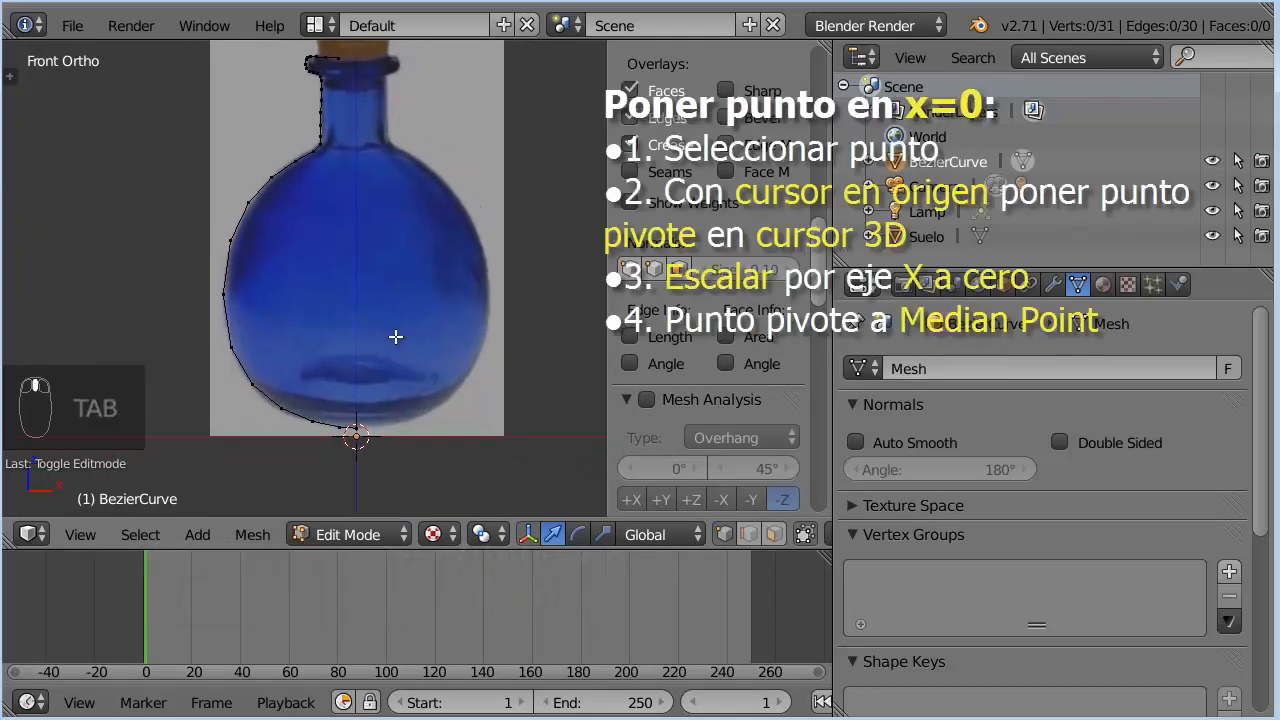
right_click(346, 422)
scroll(495, 440, "up", 4)
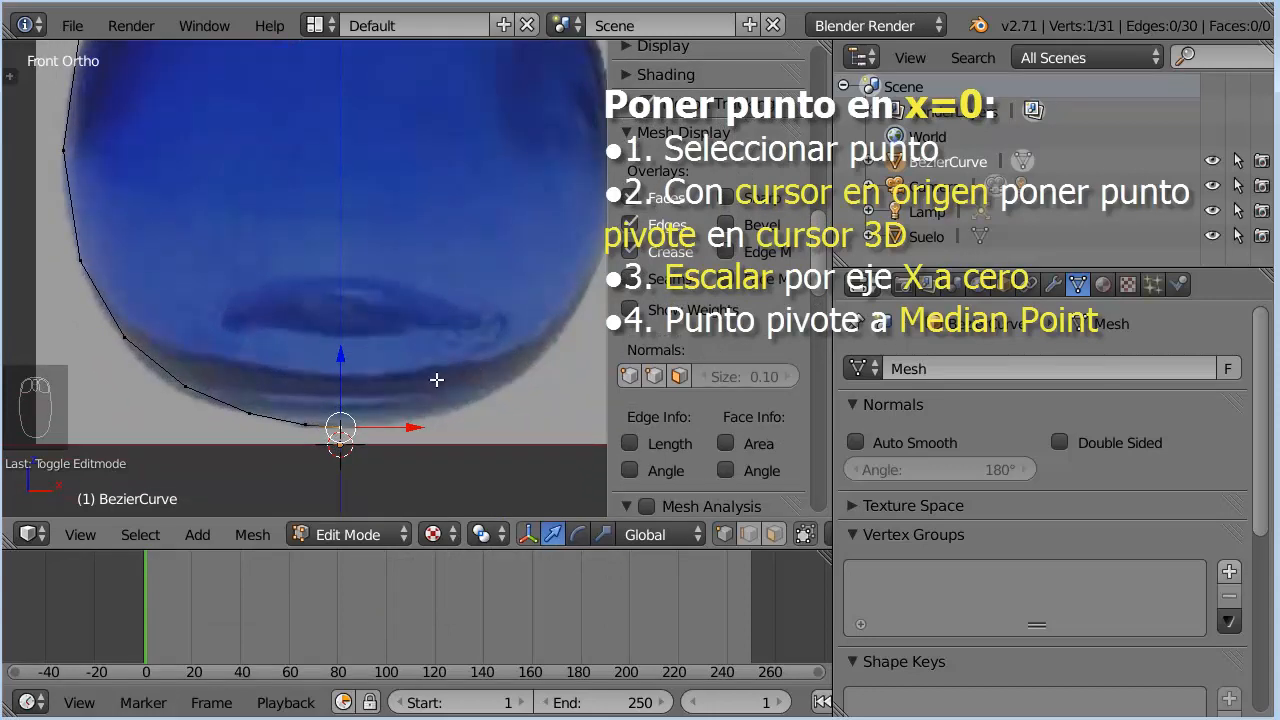
left_click(495, 535)
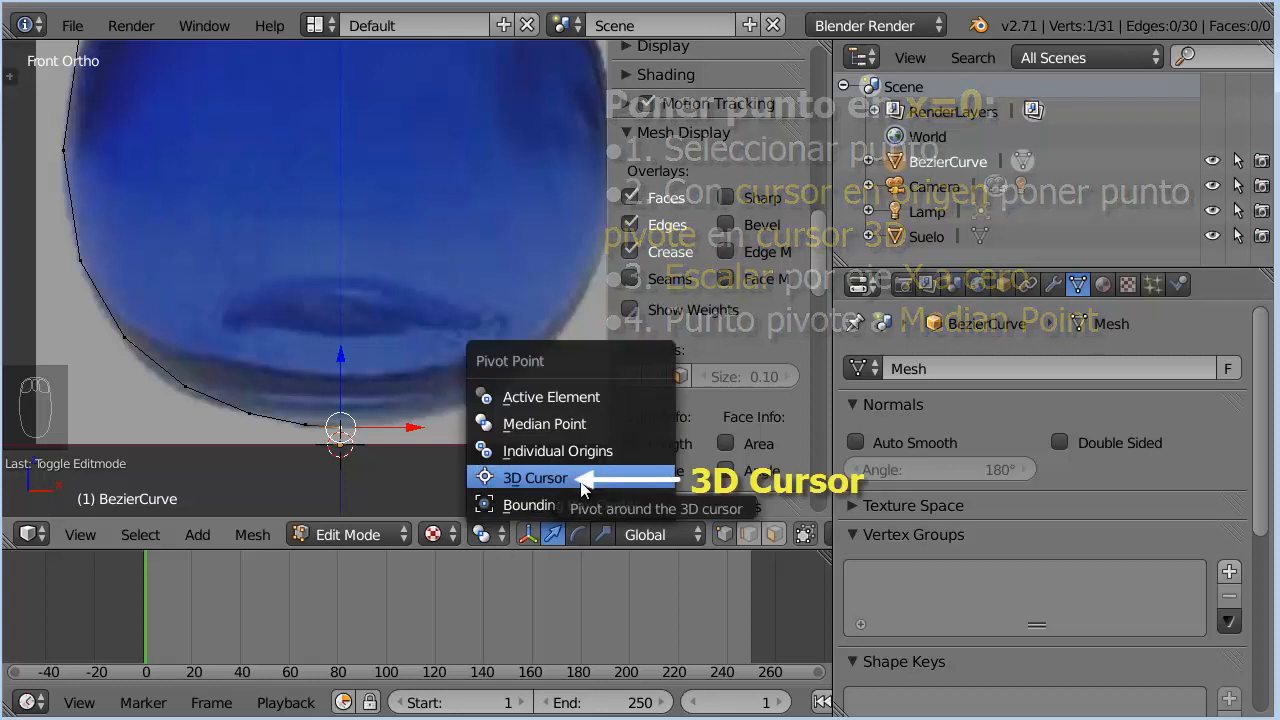
left_click(580, 482)
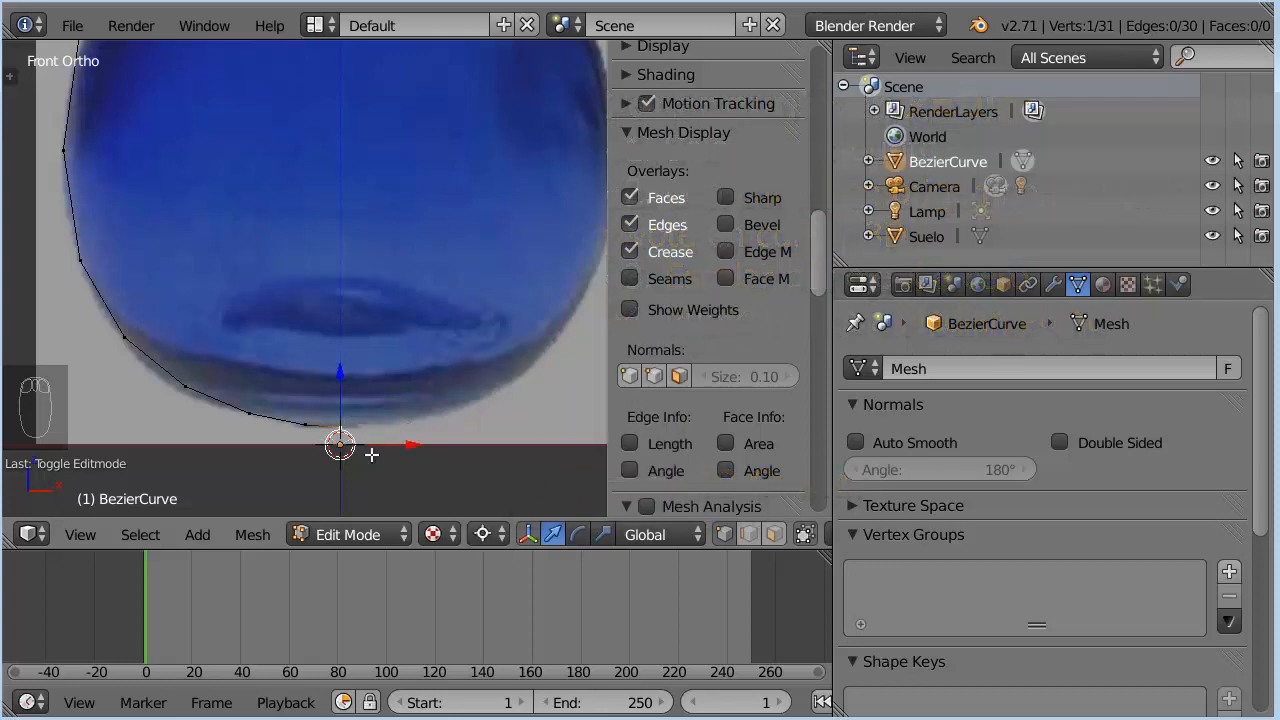
Step: Scale the selected base vertex to 0 along the X axis about the 3D cursor
key("s")
key("x")
key("0")
key("Return")
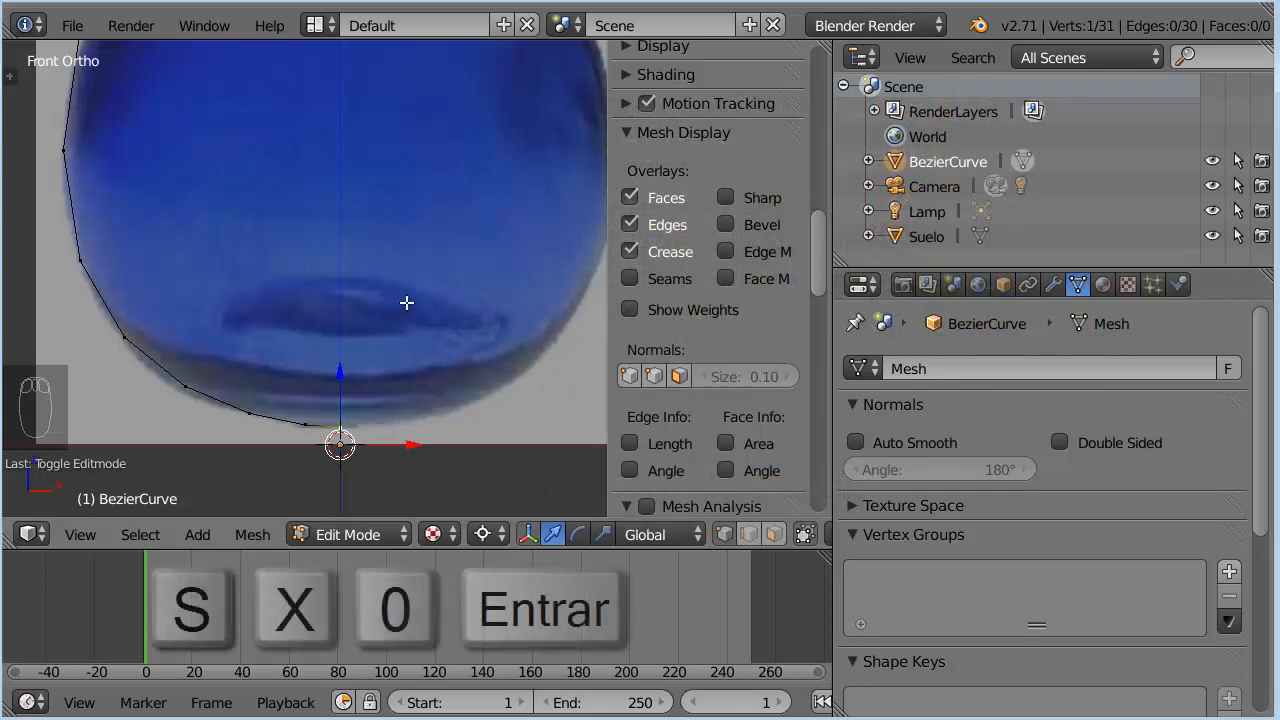
key("s")
key("x")
key("0")
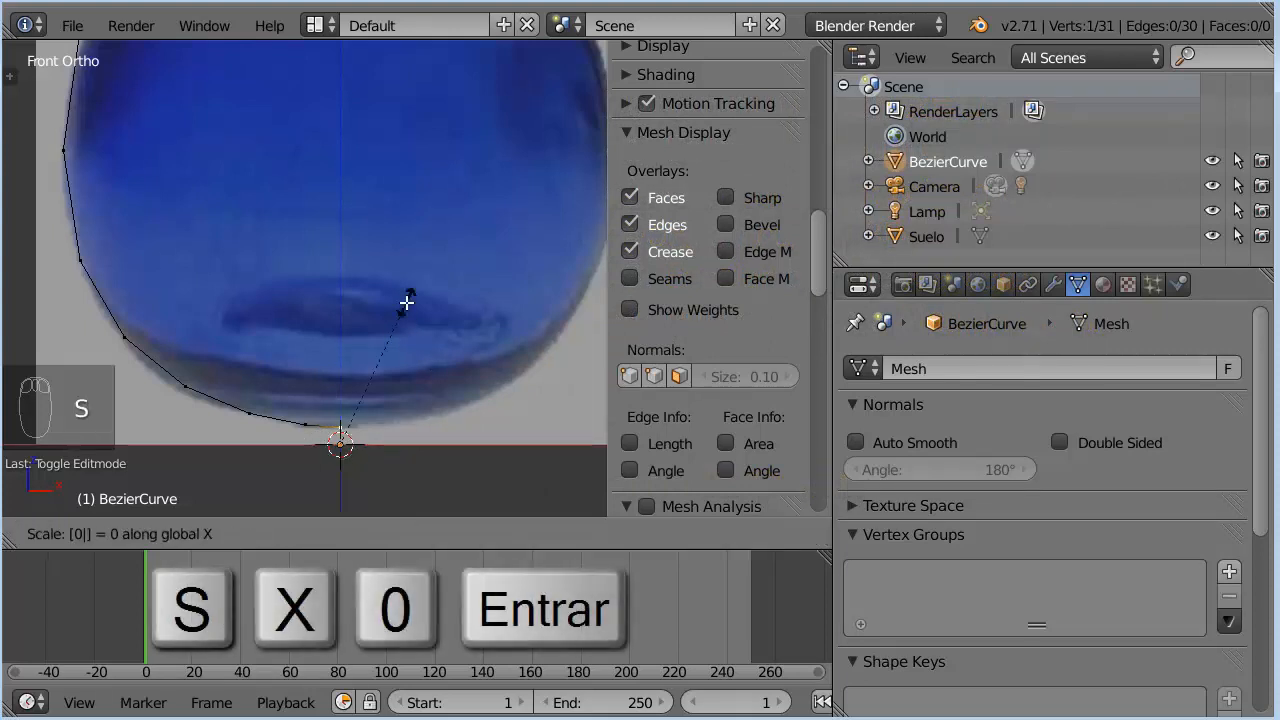
key("Return")
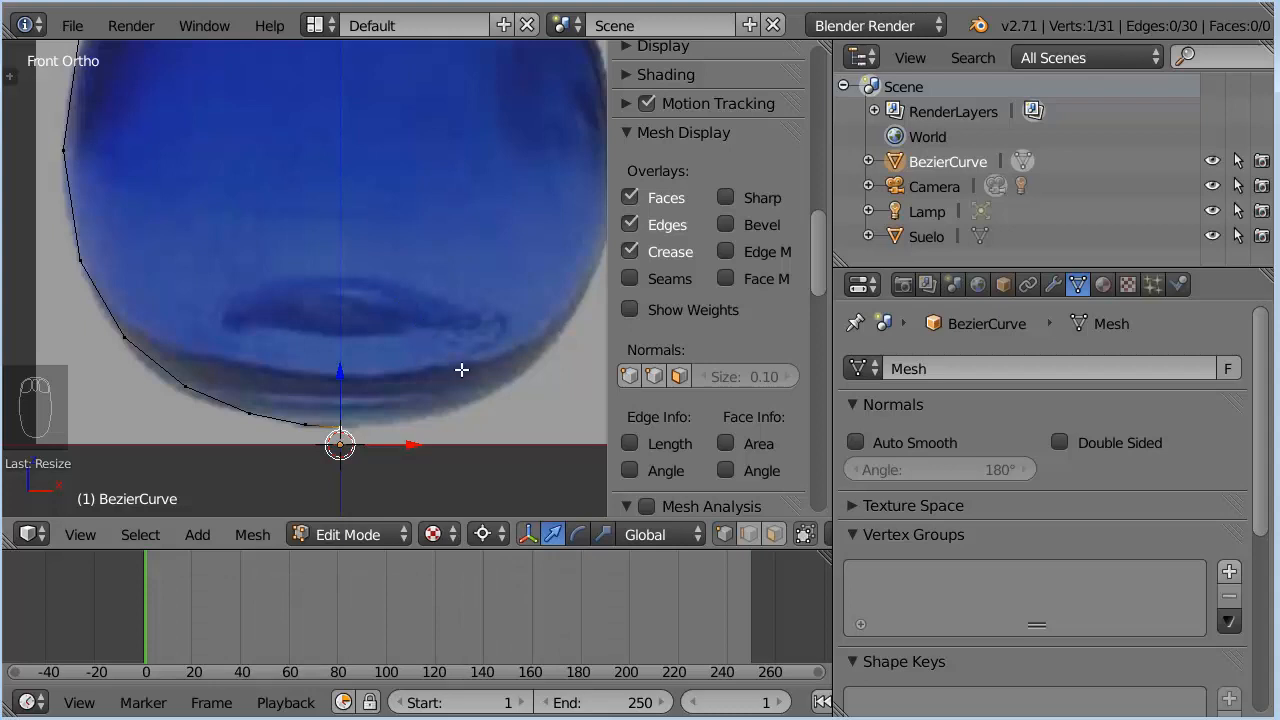
Step: Set the pivot point back to Median Point and snap the 3D cursor to the center
left_click(492, 534)
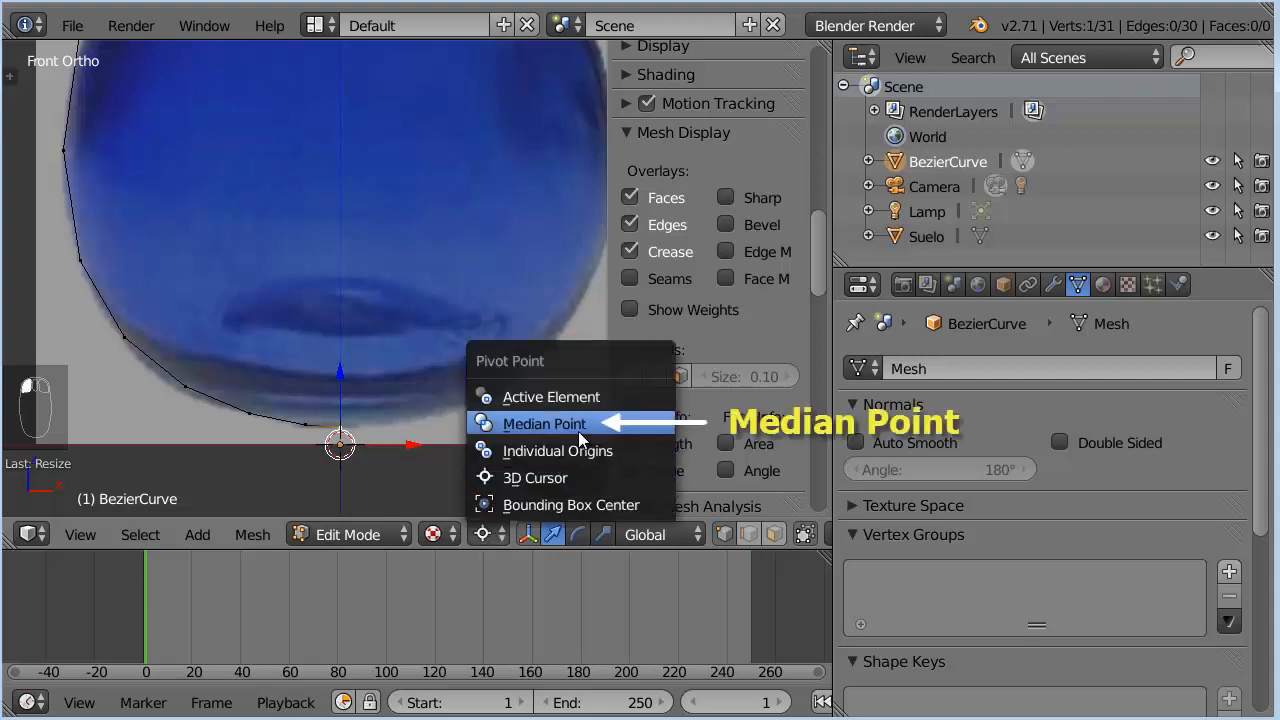
left_click(577, 428)
scroll(423, 330, "down", 3)
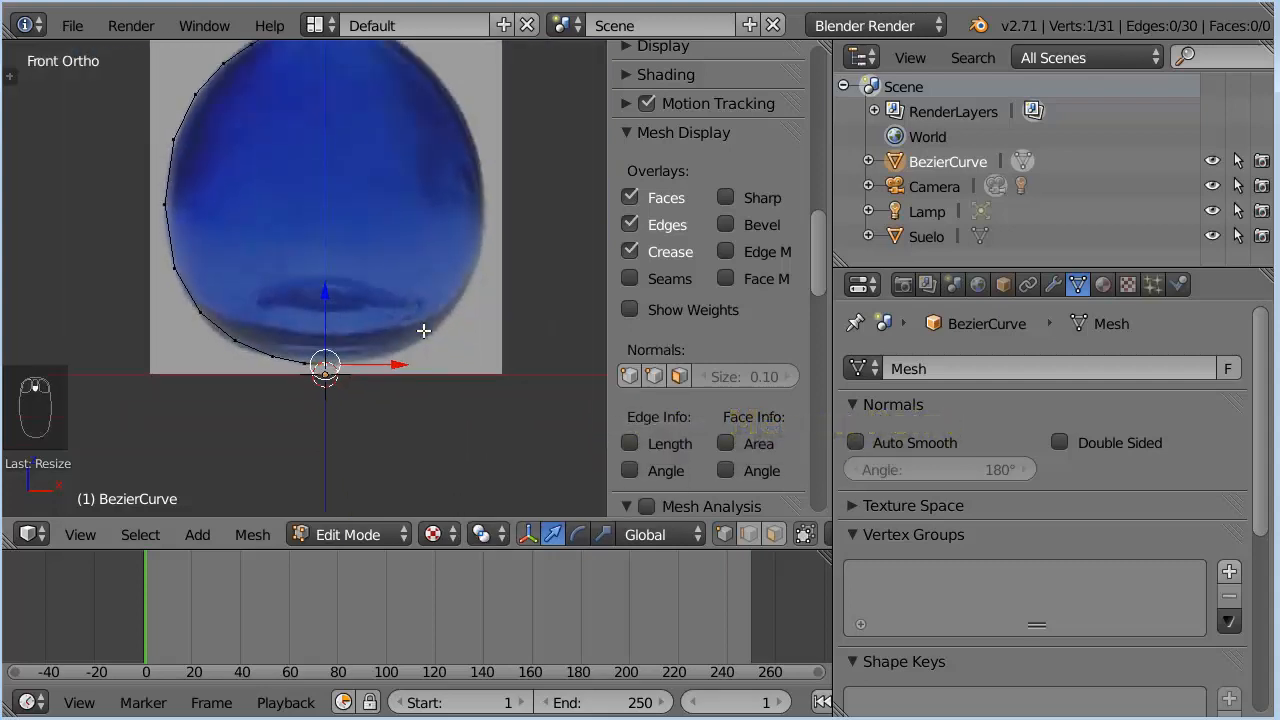
middle_click_drag(414, 274, 426, 354, "shift")
mouse_move(412, 300)
middle_mouse_down("shift")
mouse_move(418, 257)
mouse_move(418, 283)
middle_mouse_up("shift")
scroll(418, 279, "down", 1)
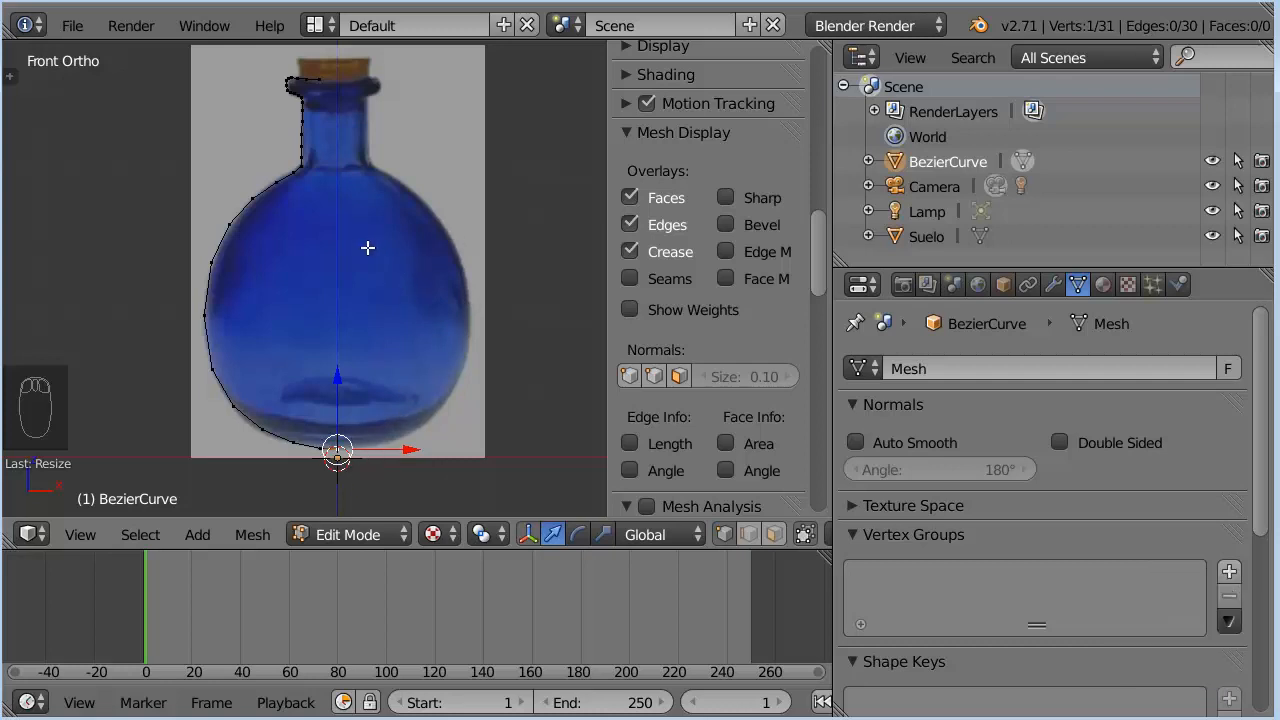
key("shift+s")
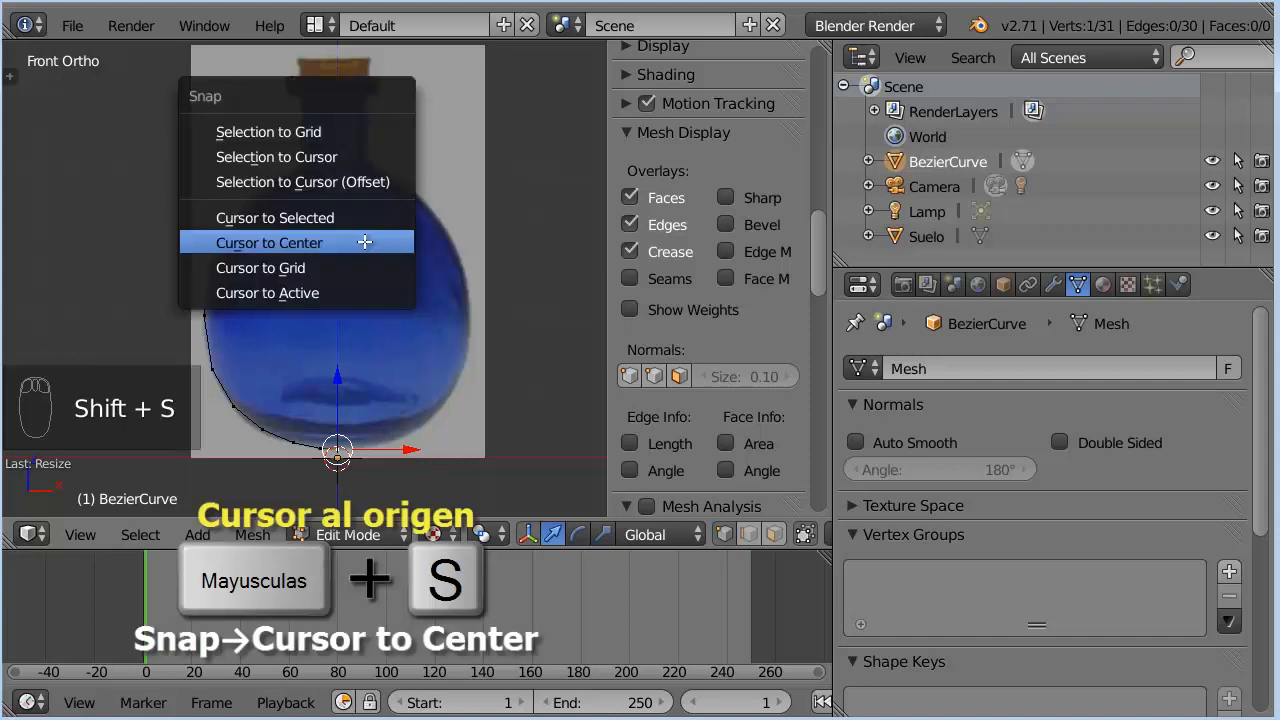
left_click(365, 242)
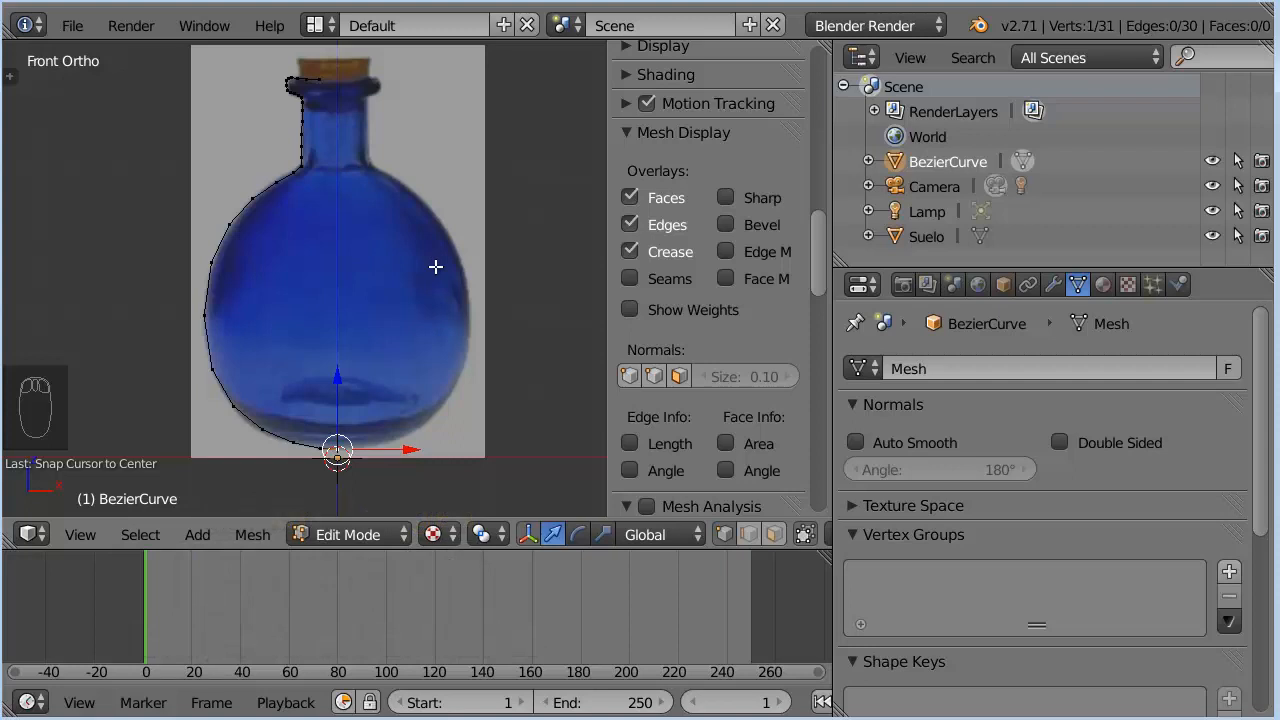
Step: Return to Object Mode and set the profile's origin to the 3D cursor
key("Tab")
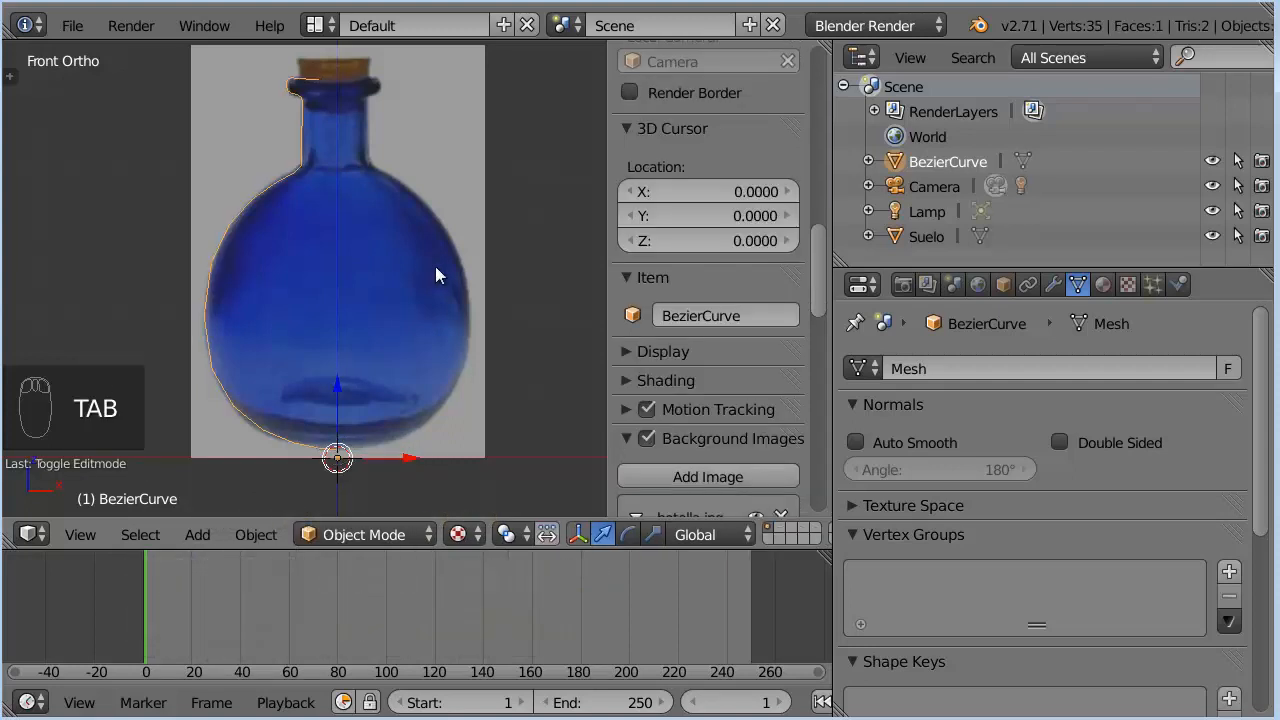
key("t")
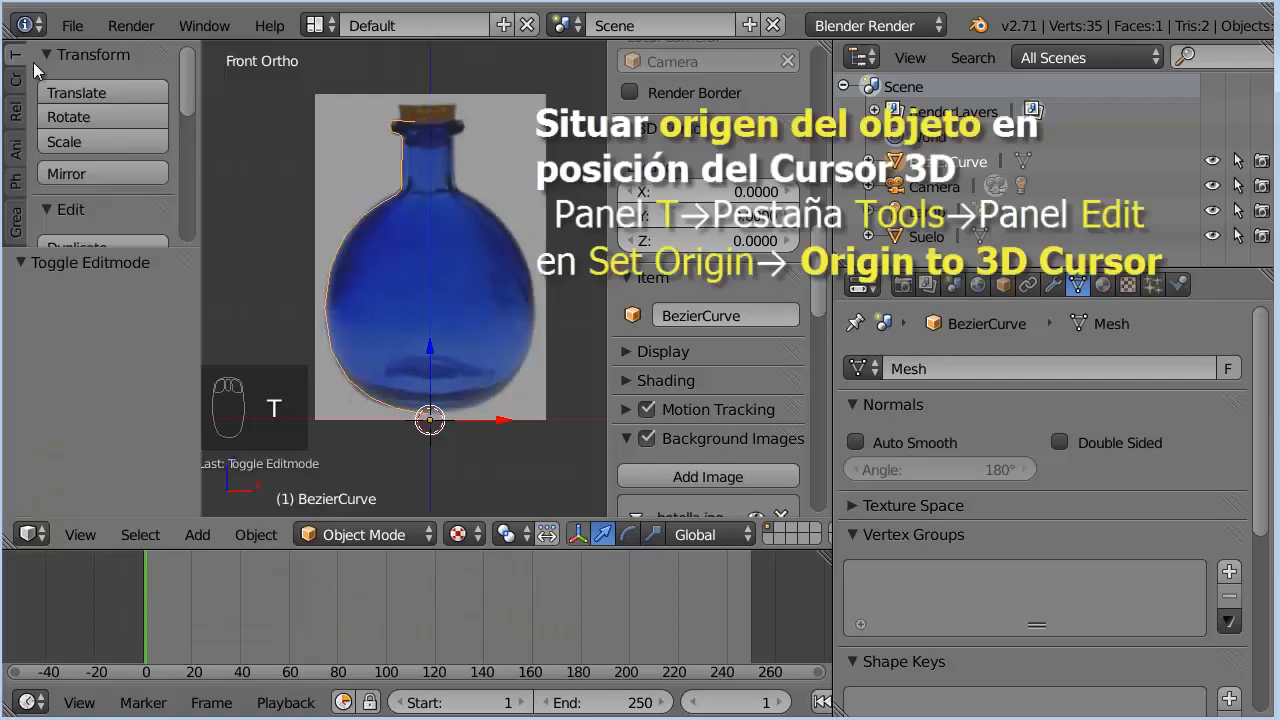
left_click_drag(186, 96, 186, 154)
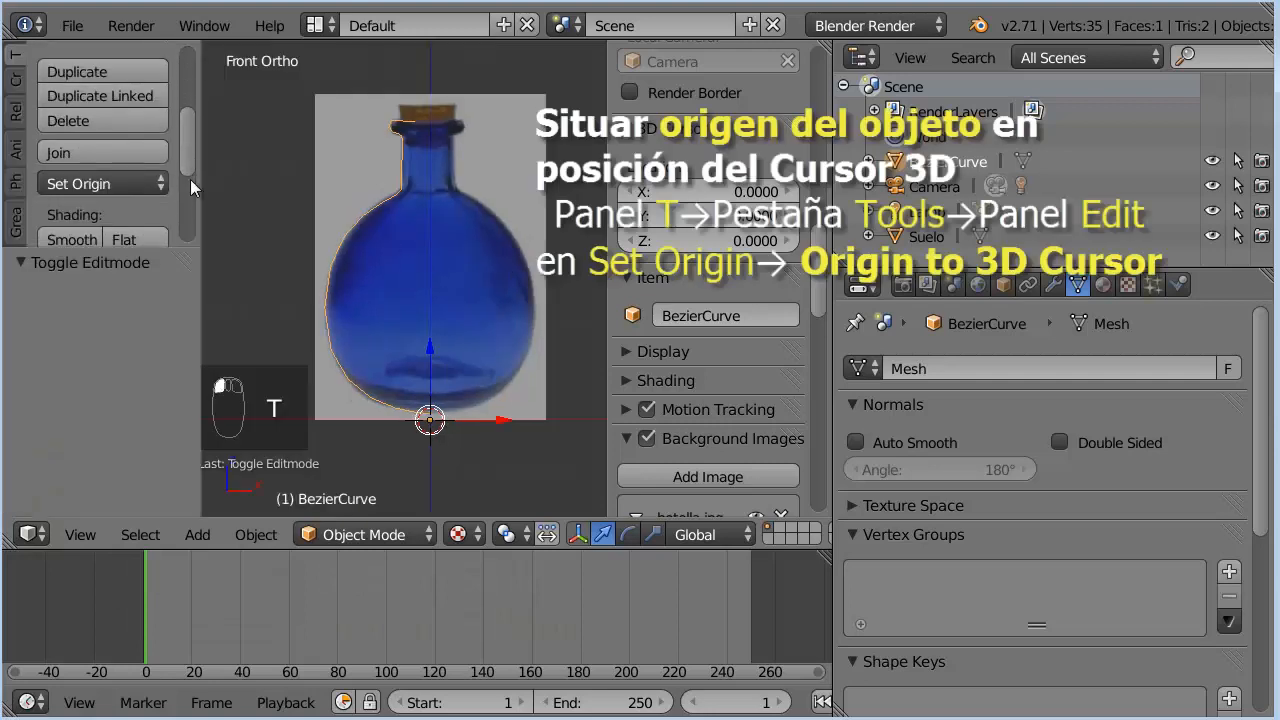
left_click(132, 184)
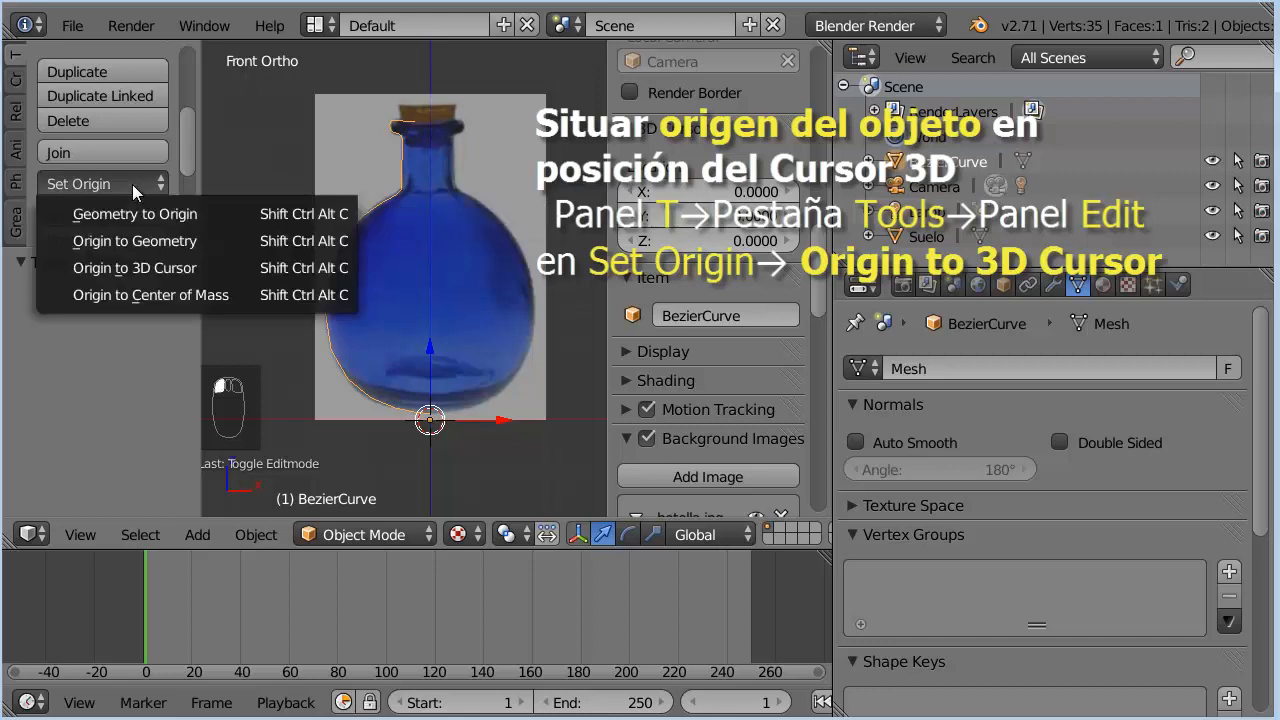
left_click(154, 266)
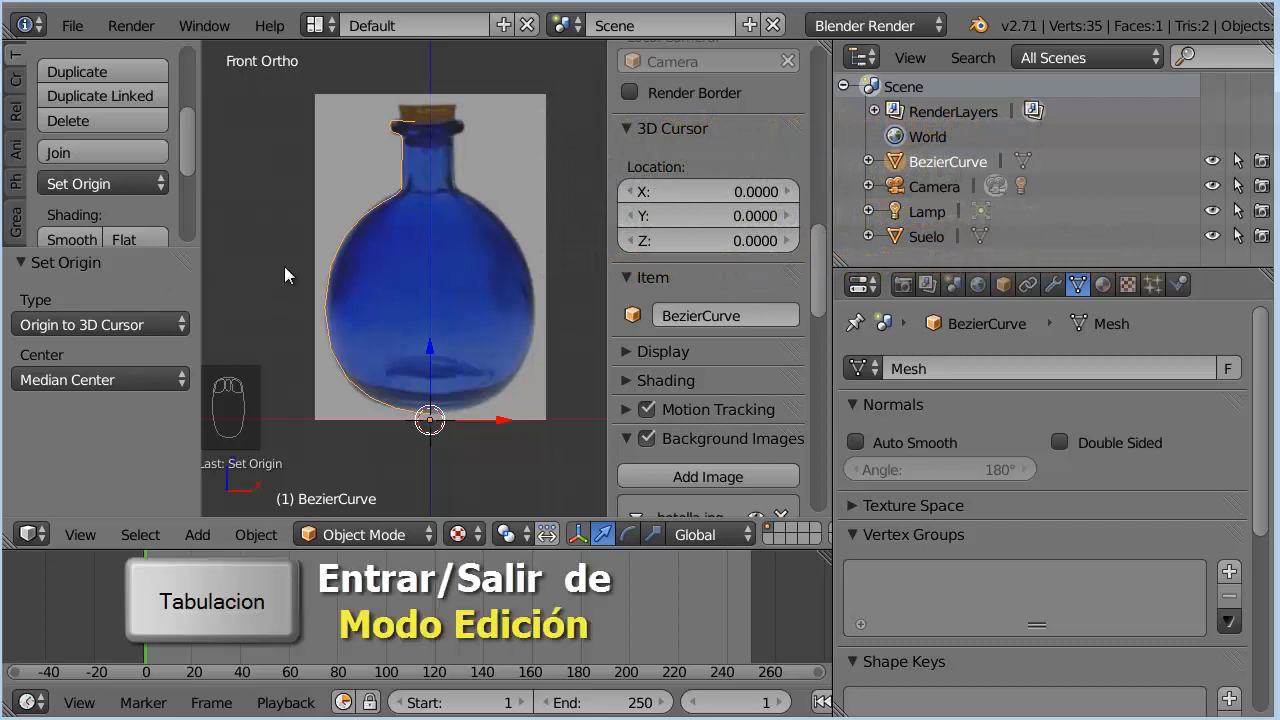
Step: Select all vertices of the bottle profile in Edit Mode and apply the Spin tool
key("Tab")
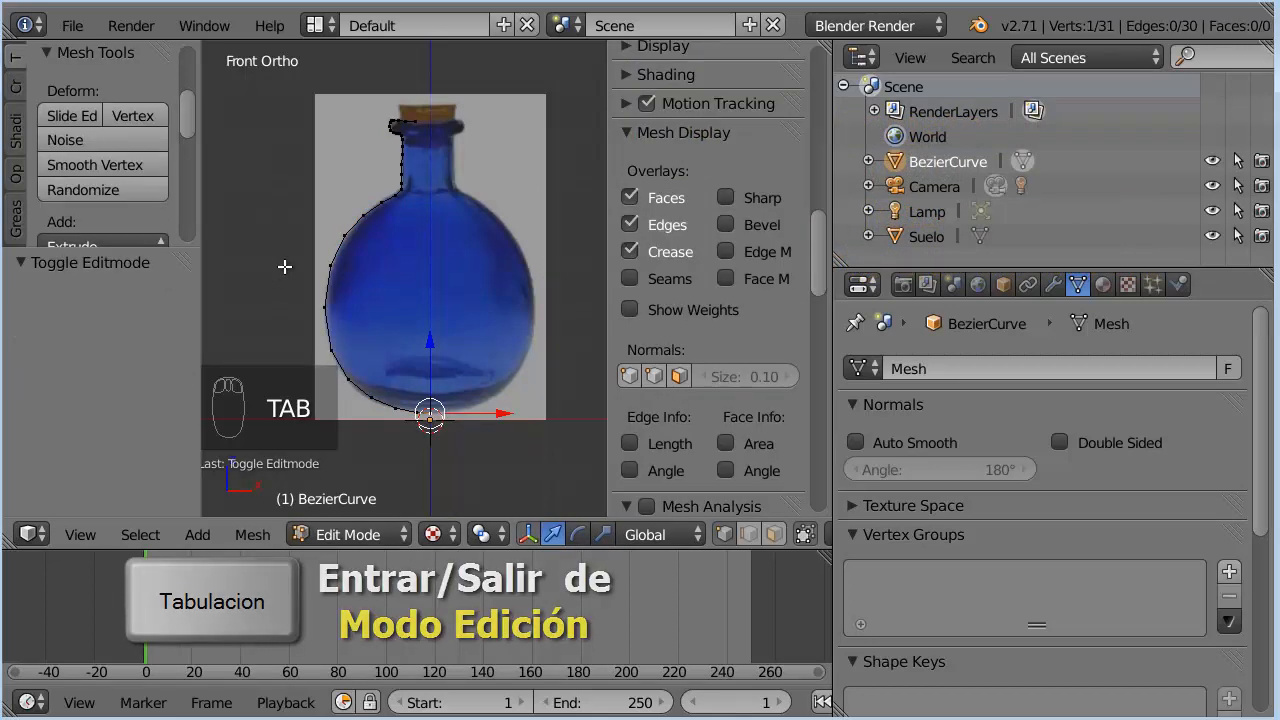
middle_click_drag(284, 266, 334, 309)
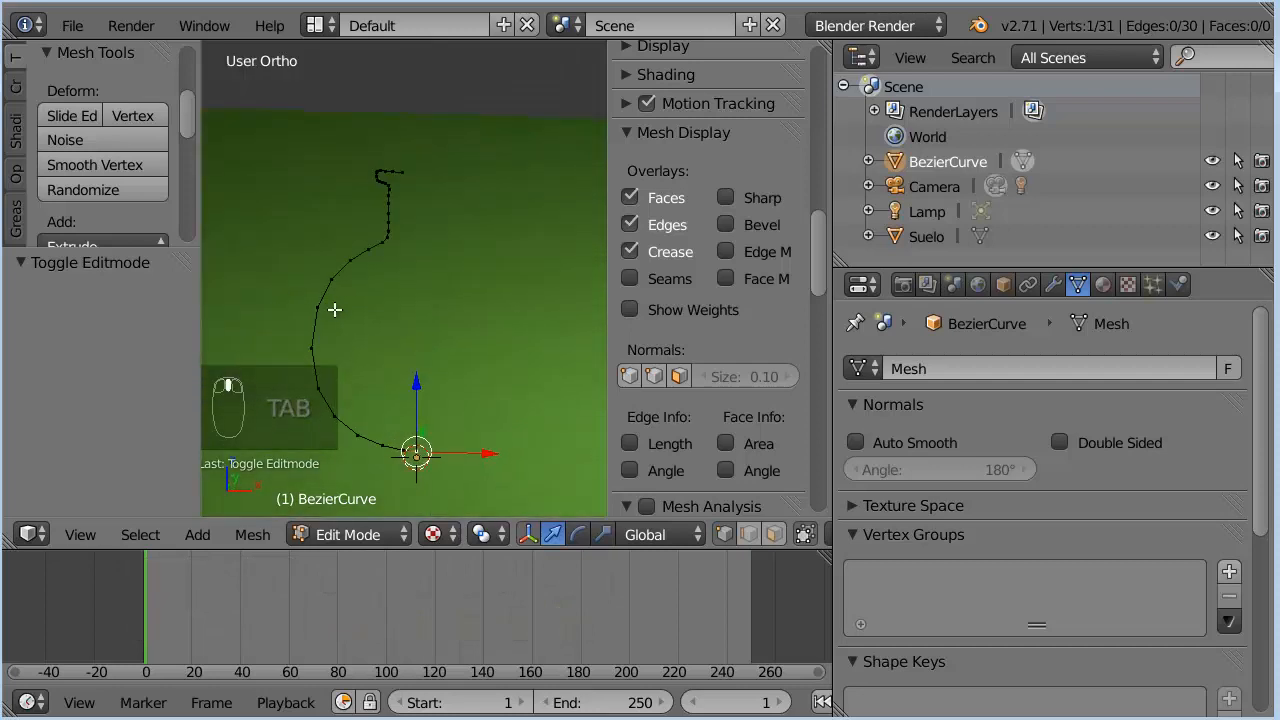
key("a")
key("a")
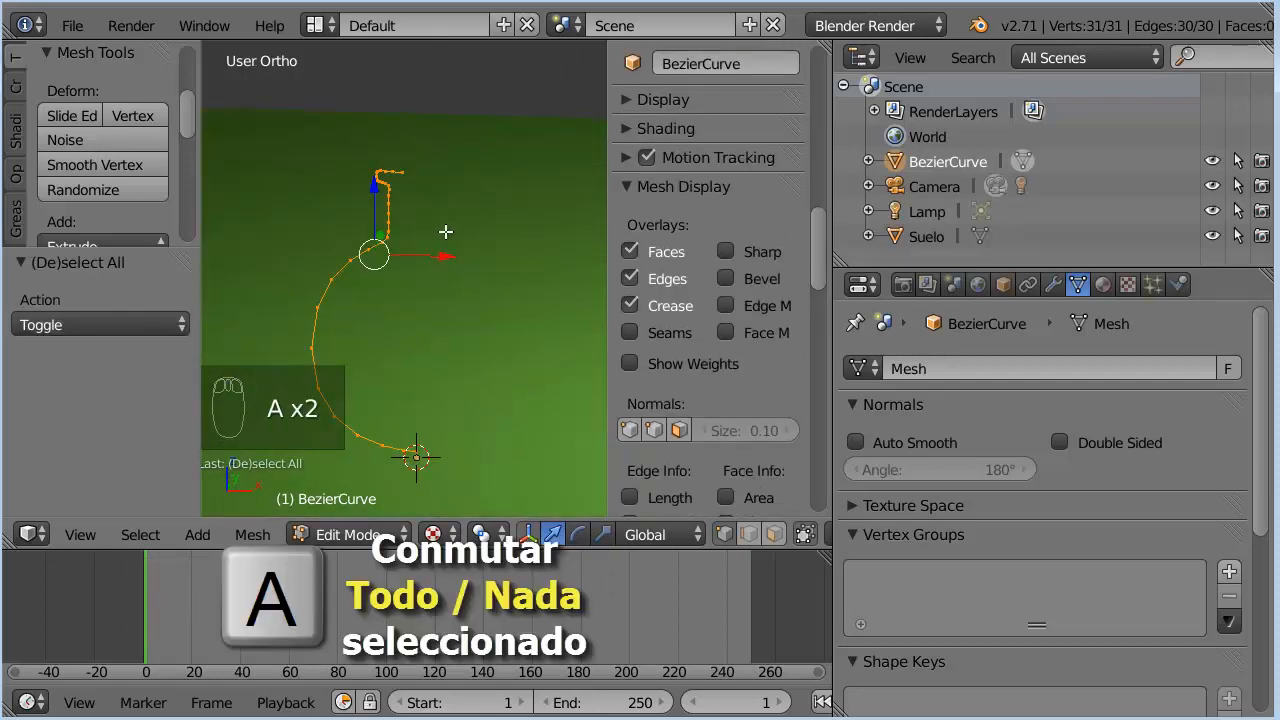
key("n")
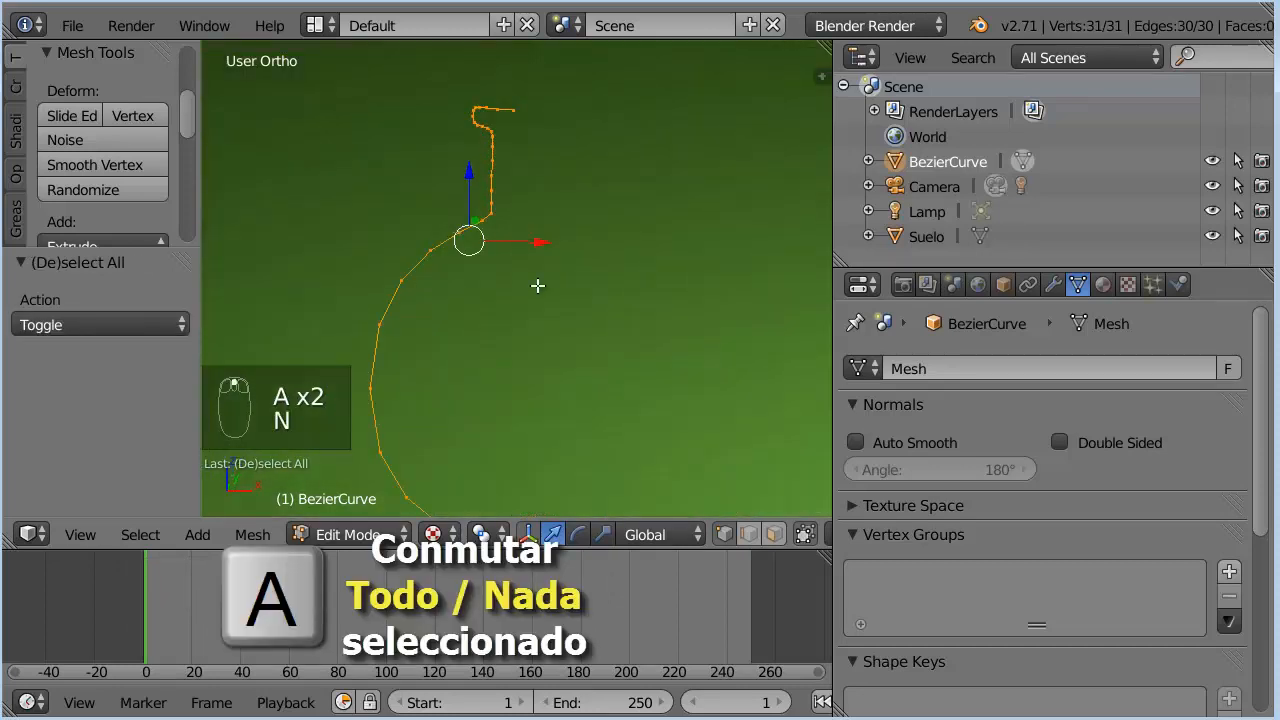
scroll(538, 286, "down", 1)
middle_click_drag(535, 284, 514, 228, "shift")
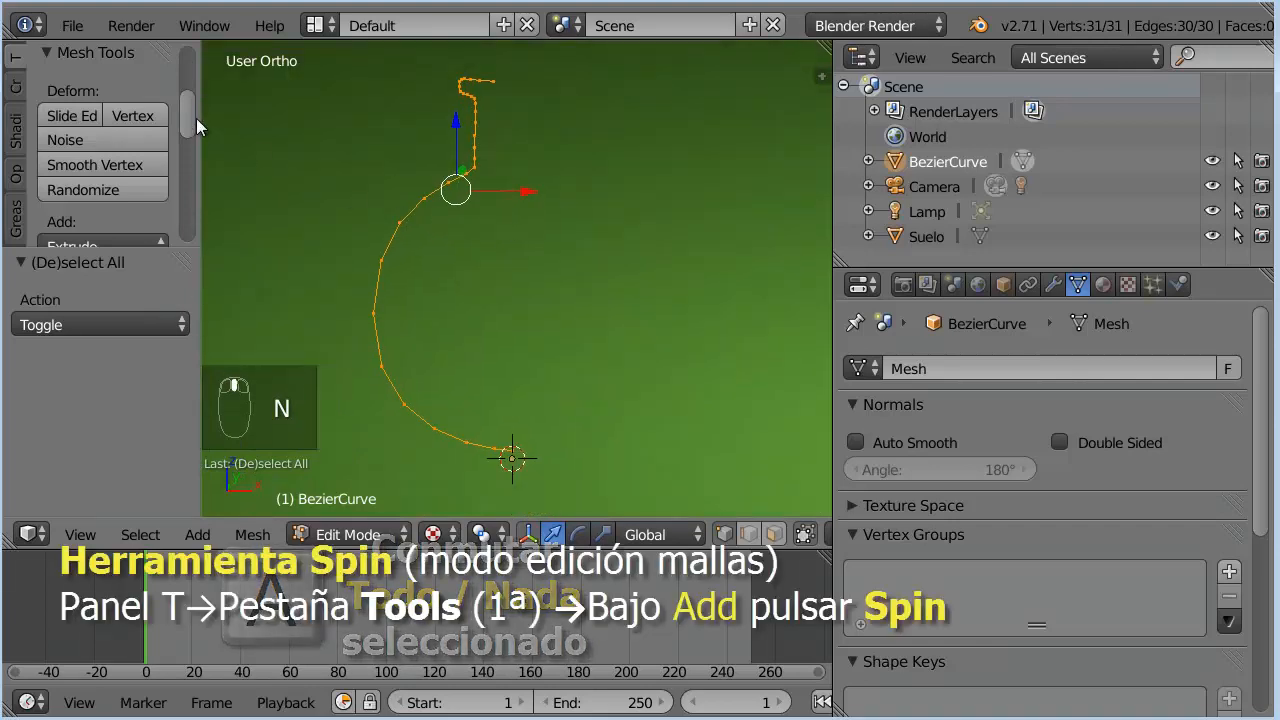
left_click_drag(196, 118, 193, 185)
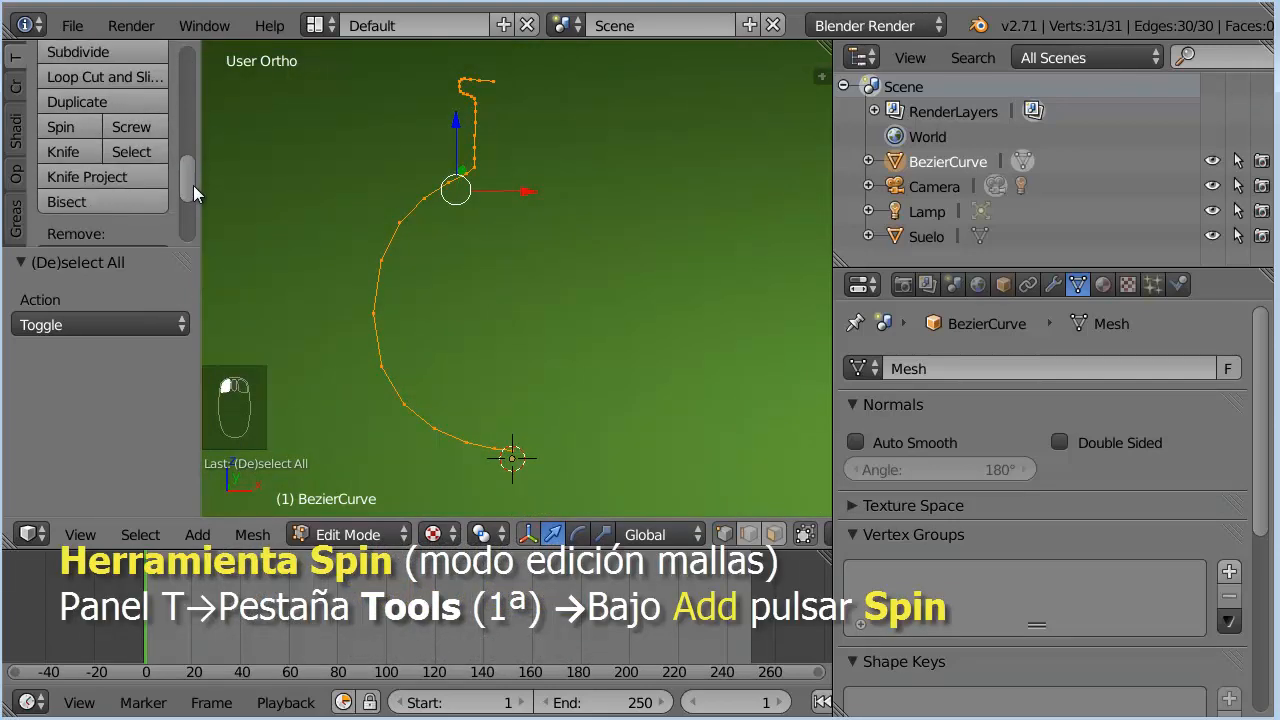
left_click(83, 133)
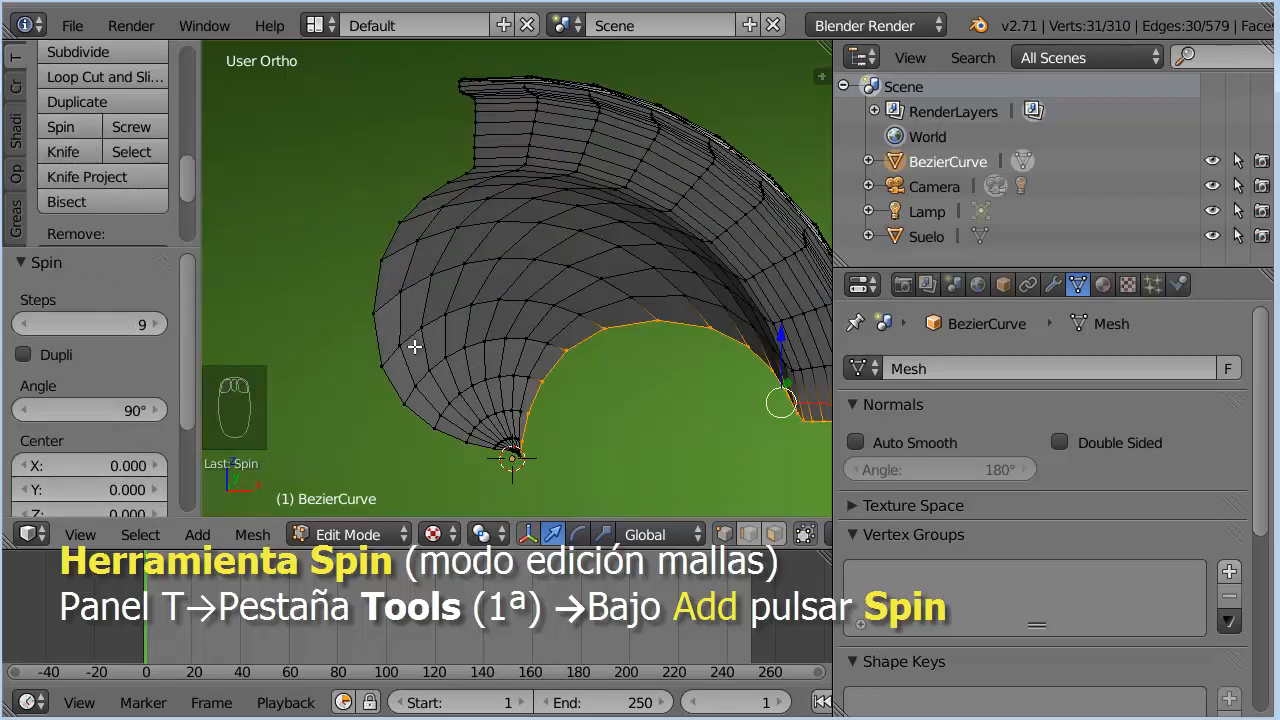
Step: Set the Spin axis to X 0, Y 0 and Z 1 so the profile revolves around the Z axis
scroll(185, 428, "down", 2)
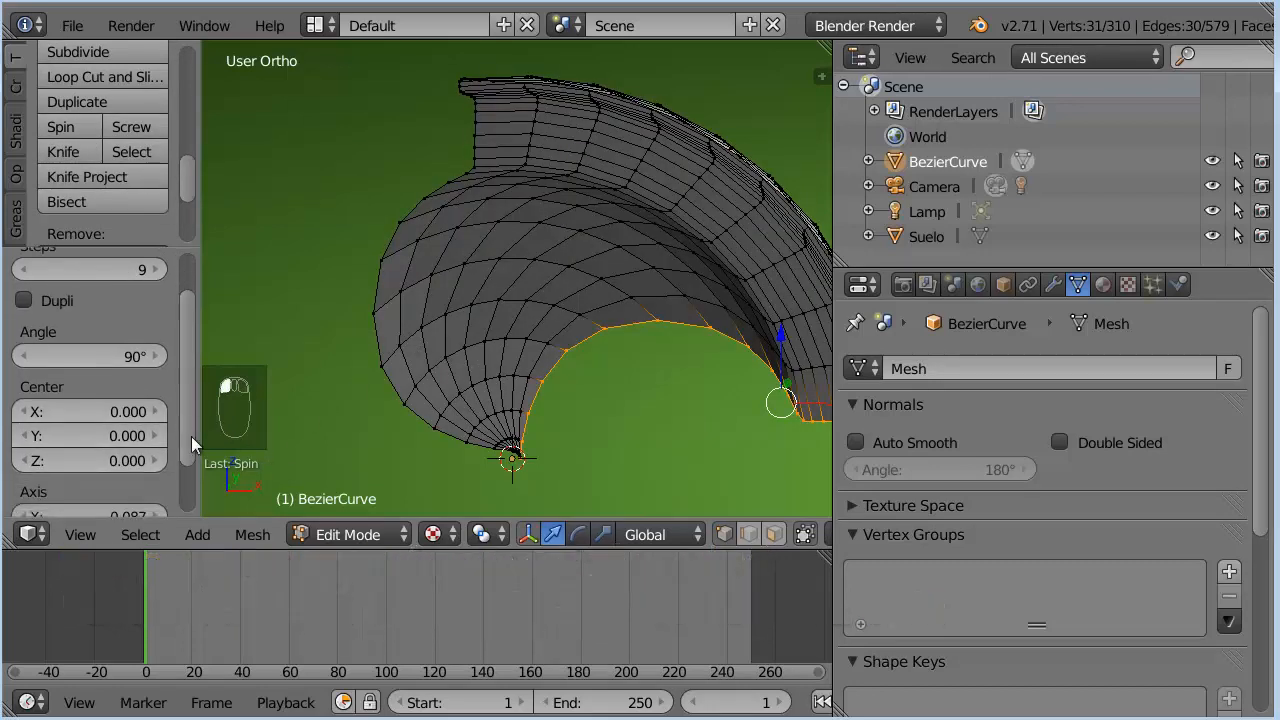
scroll(187, 450, "down", 3)
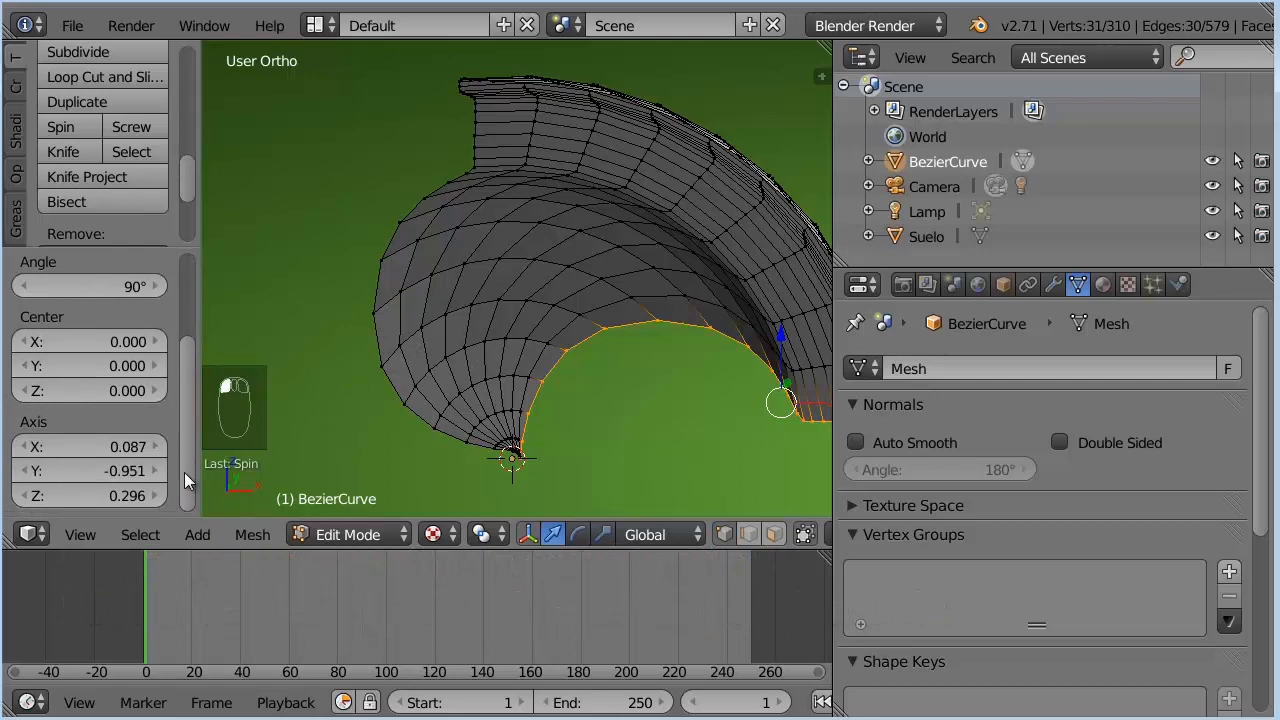
left_click(129, 445)
type("0")
key("Return")
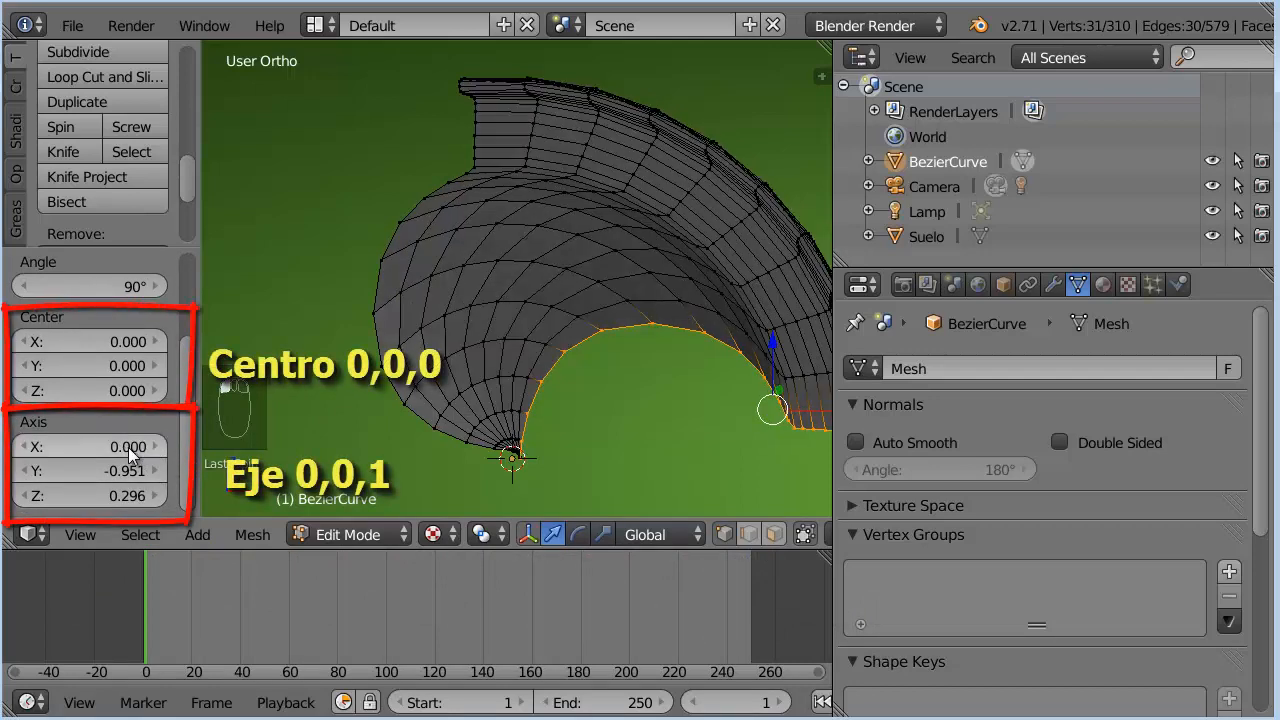
left_click(132, 471)
type("0")
key("Return")
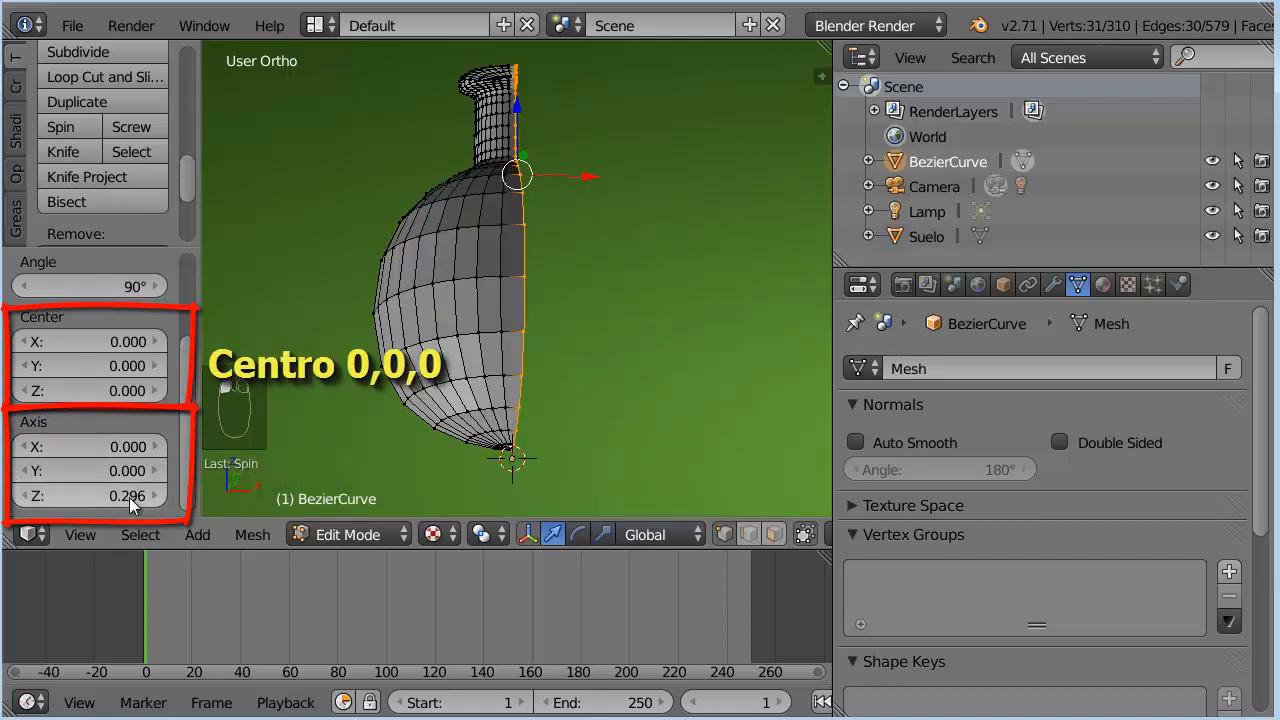
left_click(129, 497)
type("1")
key("Return")
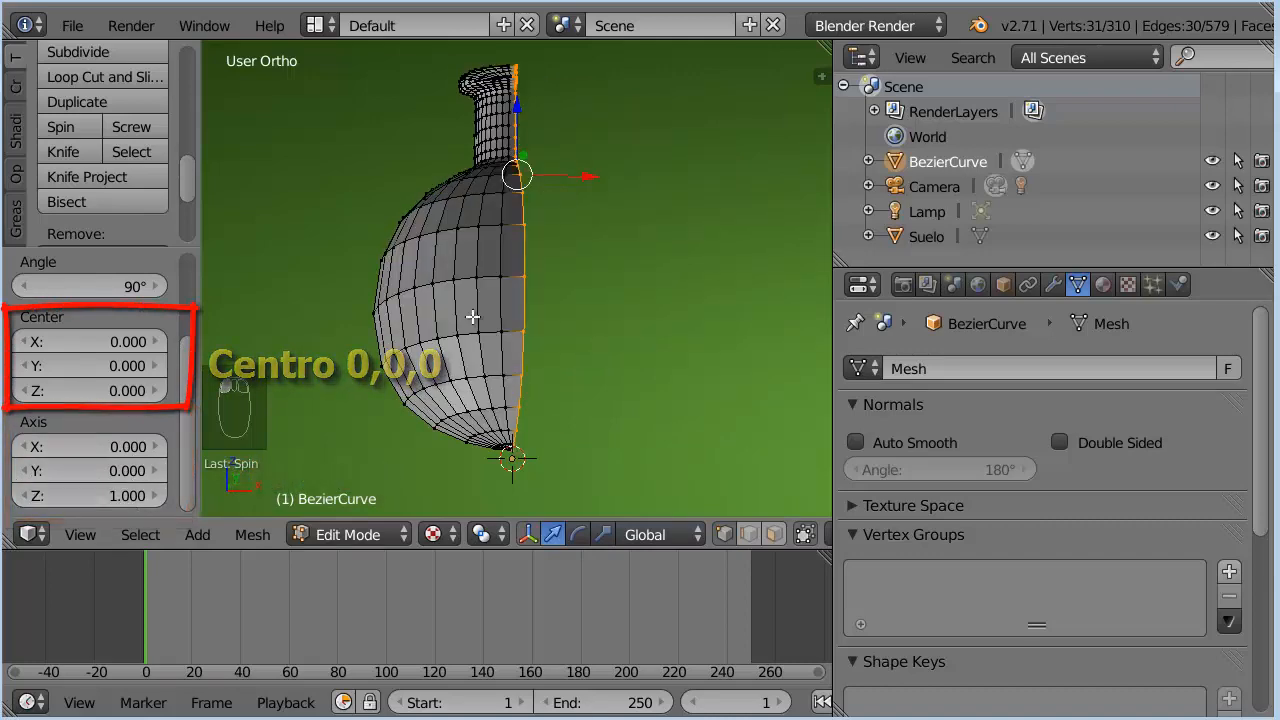
Step: Set the Spin angle to 360° and the number of steps to 16 to close the bottle
middle_click_drag(514, 316, 521, 275)
left_click(123, 288)
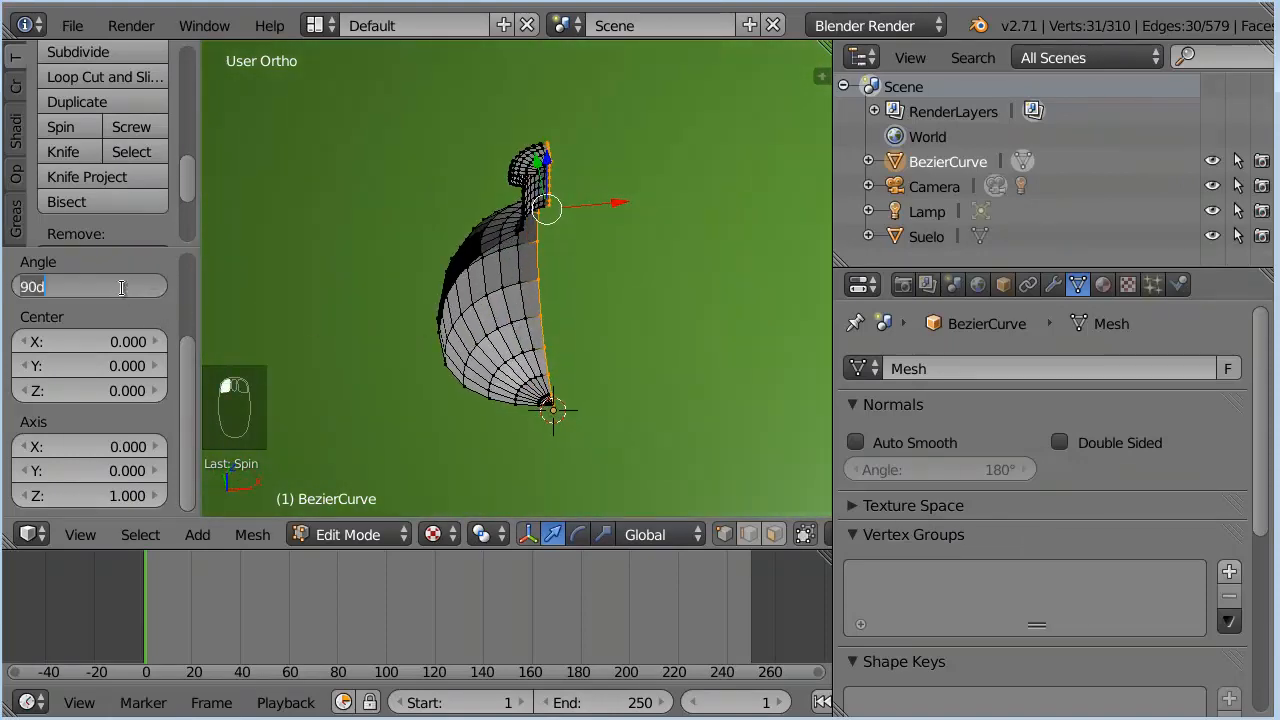
type("360")
key("Return")
left_click_drag(186, 371, 150, 291)
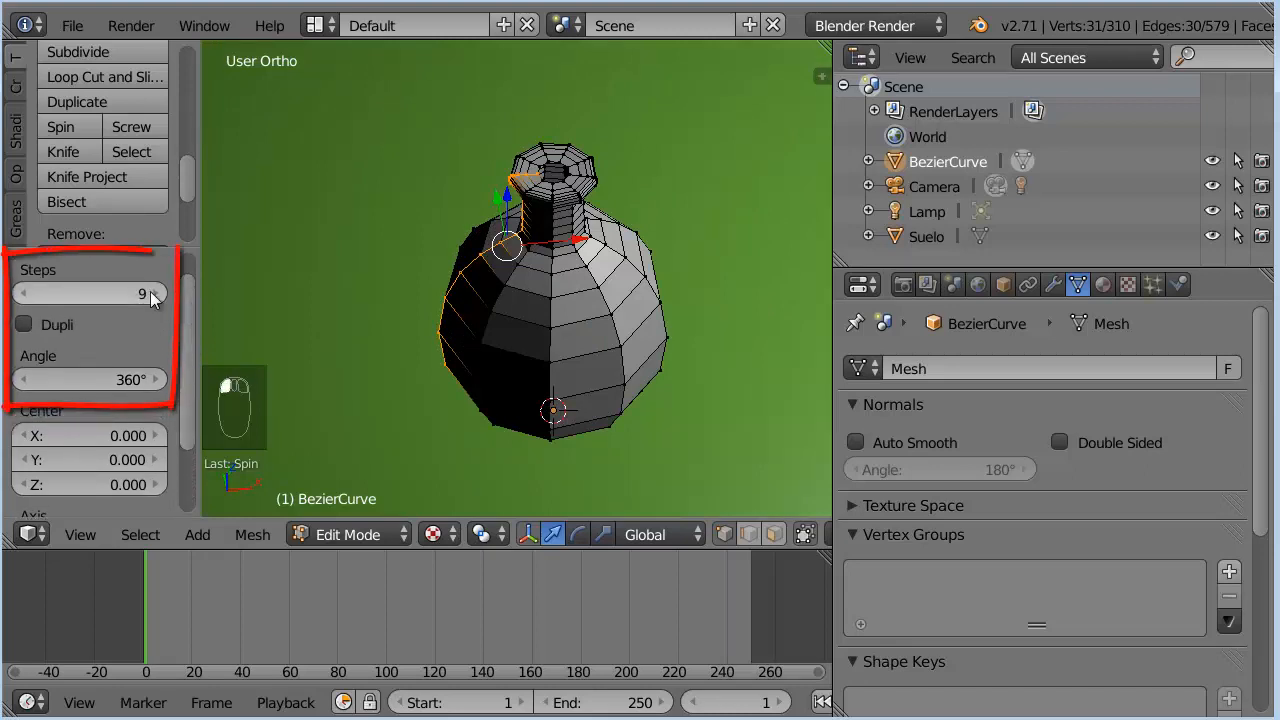
left_click(141, 292)
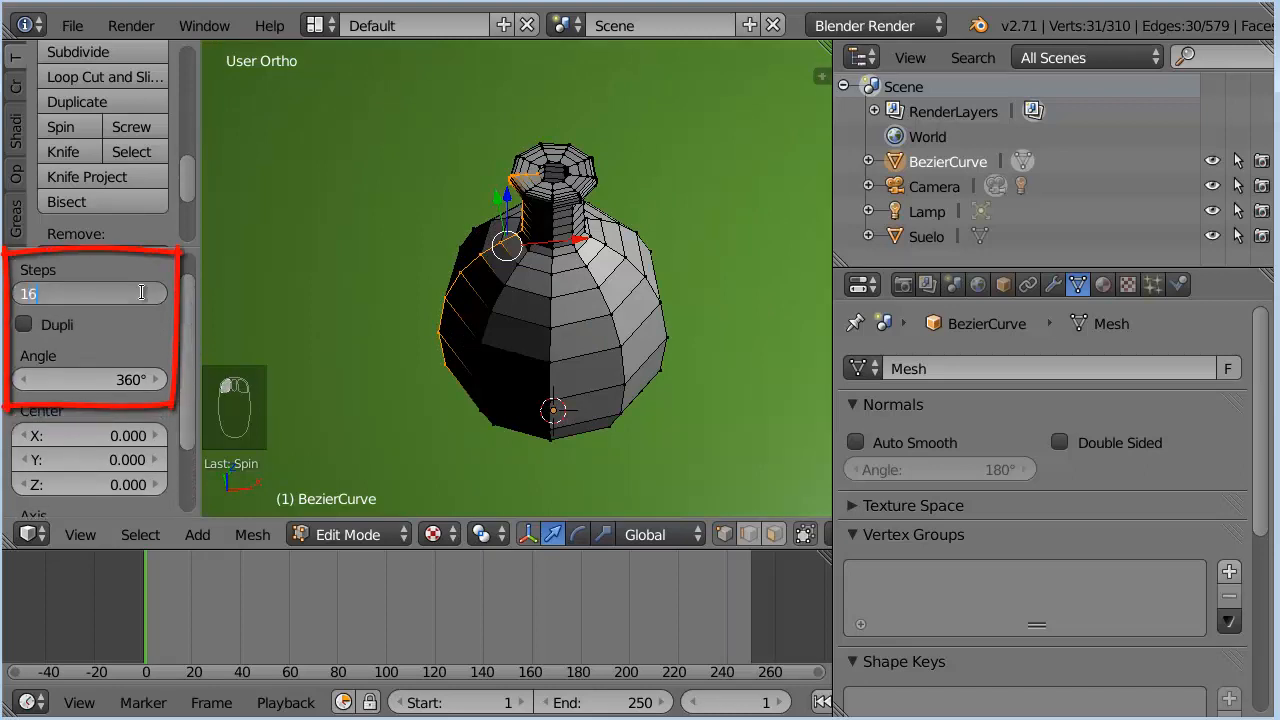
type("16")
key("Return")
mouse_move(302, 311)
middle_mouse_down()
mouse_move(424, 315)
mouse_move(397, 249)
mouse_move(374, 274)
mouse_move(474, 274)
mouse_move(449, 257)
middle_mouse_up()
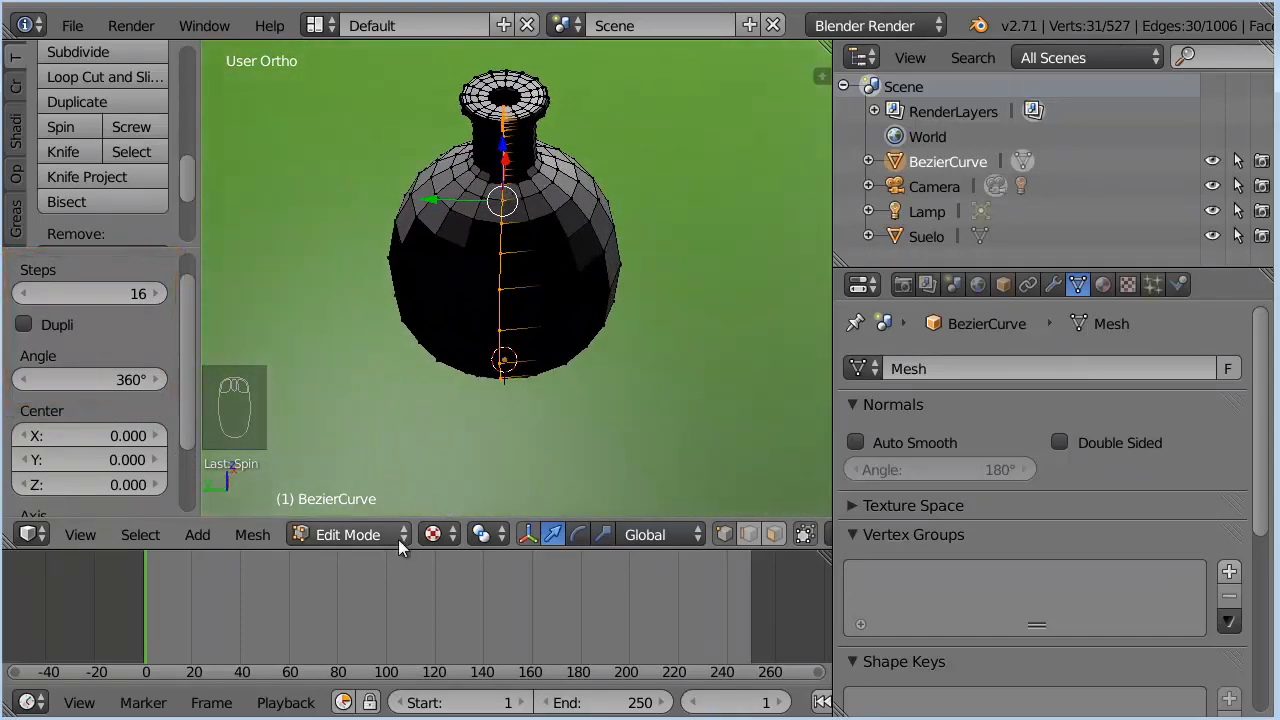
Step: Return to Object Mode and apply smooth shading to the whole bottle
key("Tab")
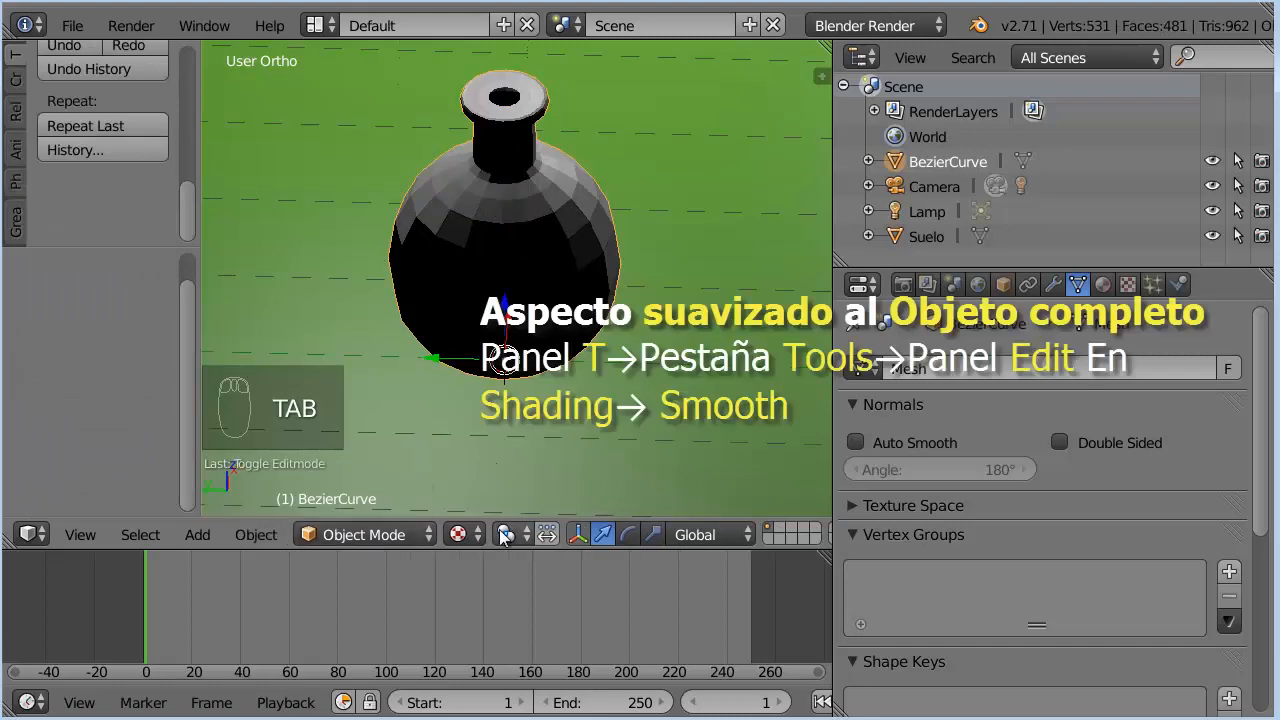
mouse_move(184, 217)
left_mouse_down()
mouse_move(198, 128)
mouse_move(201, 146)
left_mouse_up()
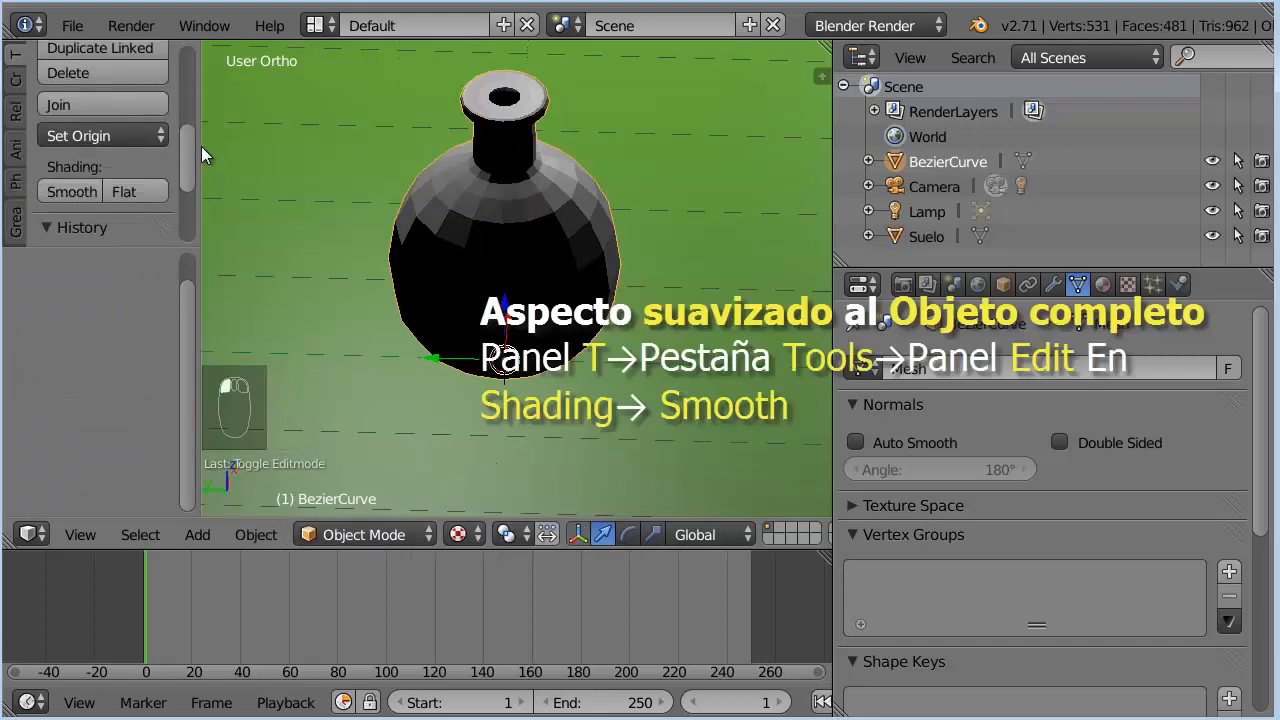
left_click(87, 188)
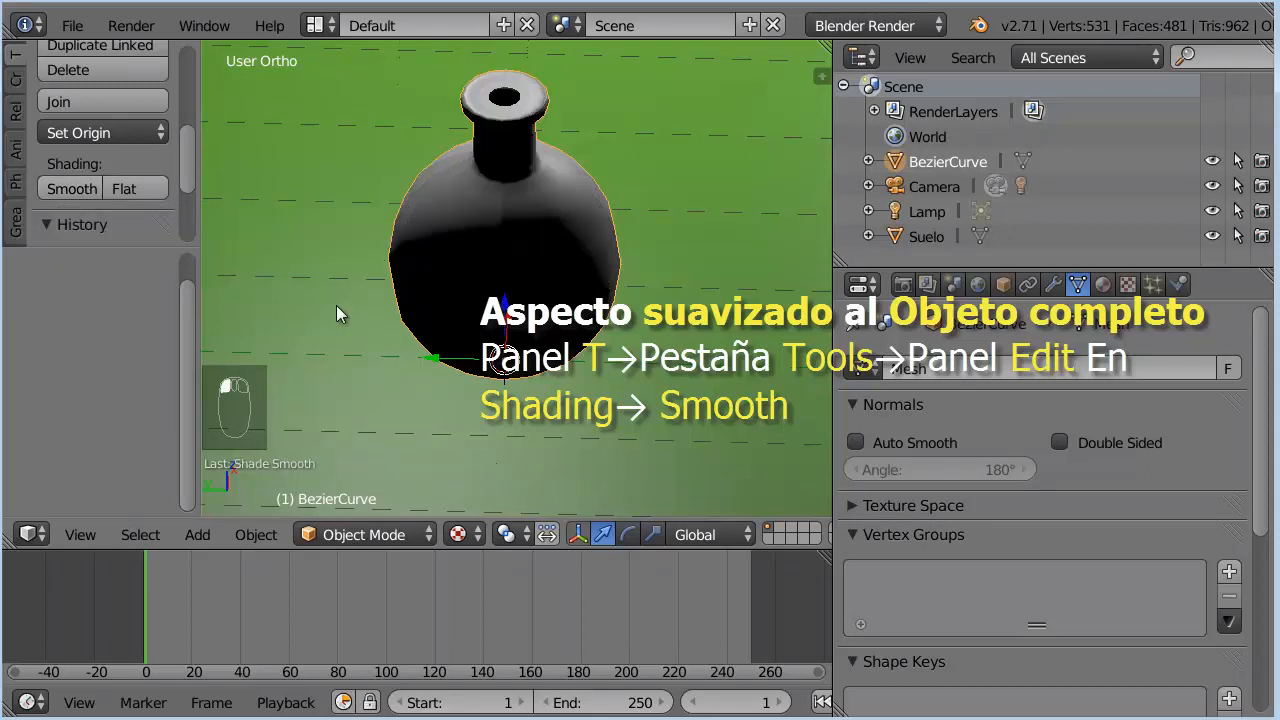
Step: Switch the viewport shading to Solid and inspect the bottle's surface for a seam
left_click(462, 536)
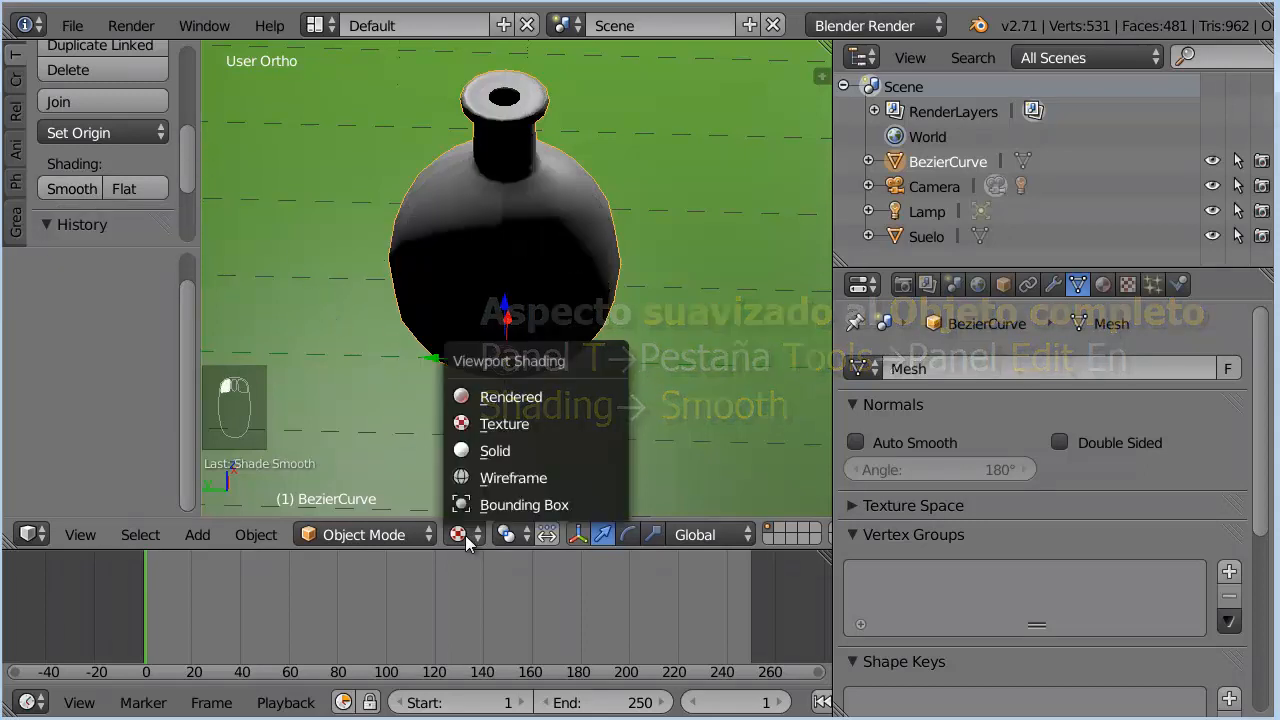
left_click(492, 451)
mouse_move(506, 453)
middle_mouse_down()
mouse_move(576, 358)
mouse_move(614, 366)
mouse_move(637, 334)
mouse_move(636, 379)
middle_mouse_up()
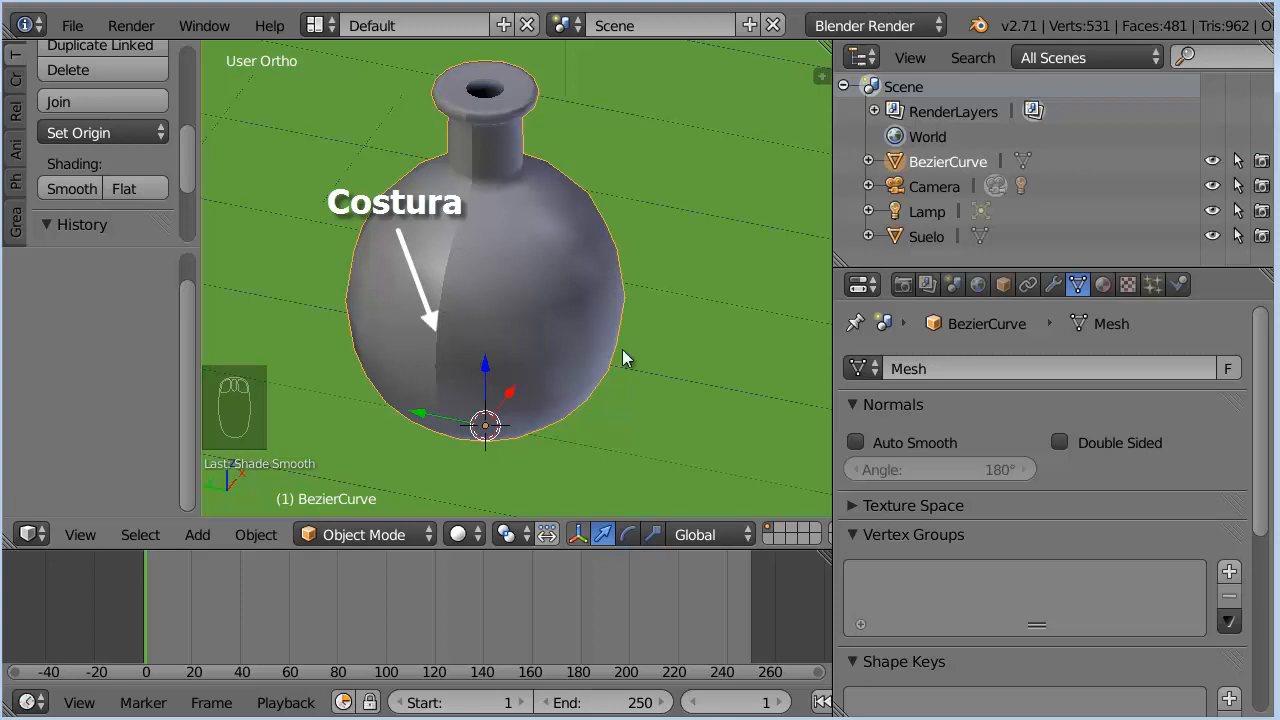
Step: Select all of the bottle's vertices in Edit Mode, remove the doubles and return to Object Mode to check the seam
left_click_drag(108, 247, 108, 324)
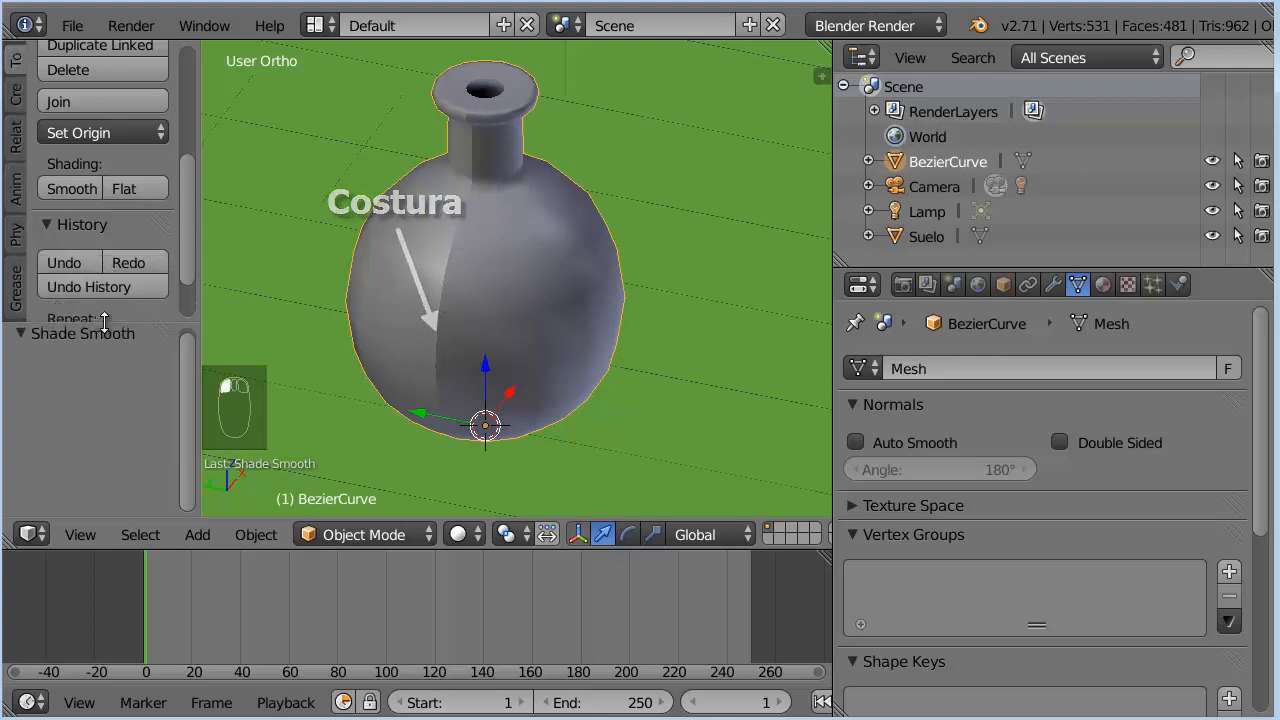
scroll(186, 148, "up", 2)
left_click_drag(186, 148, 186, 59)
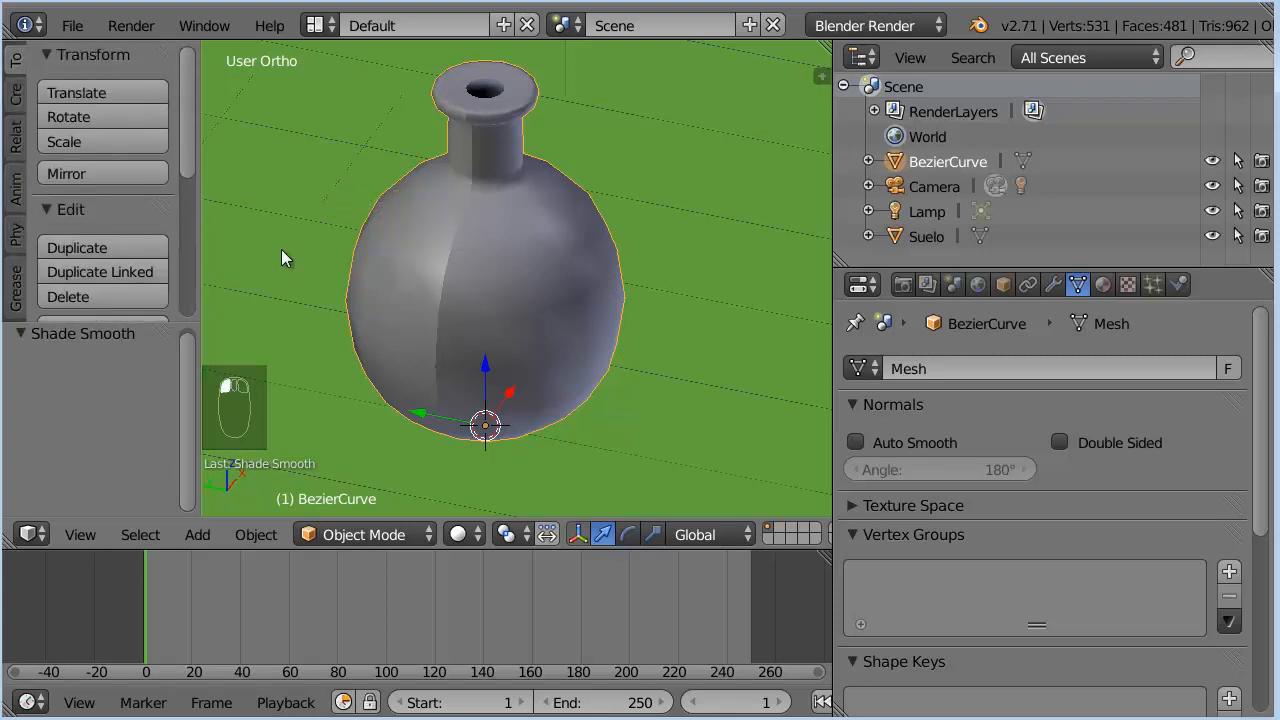
key("Tab")
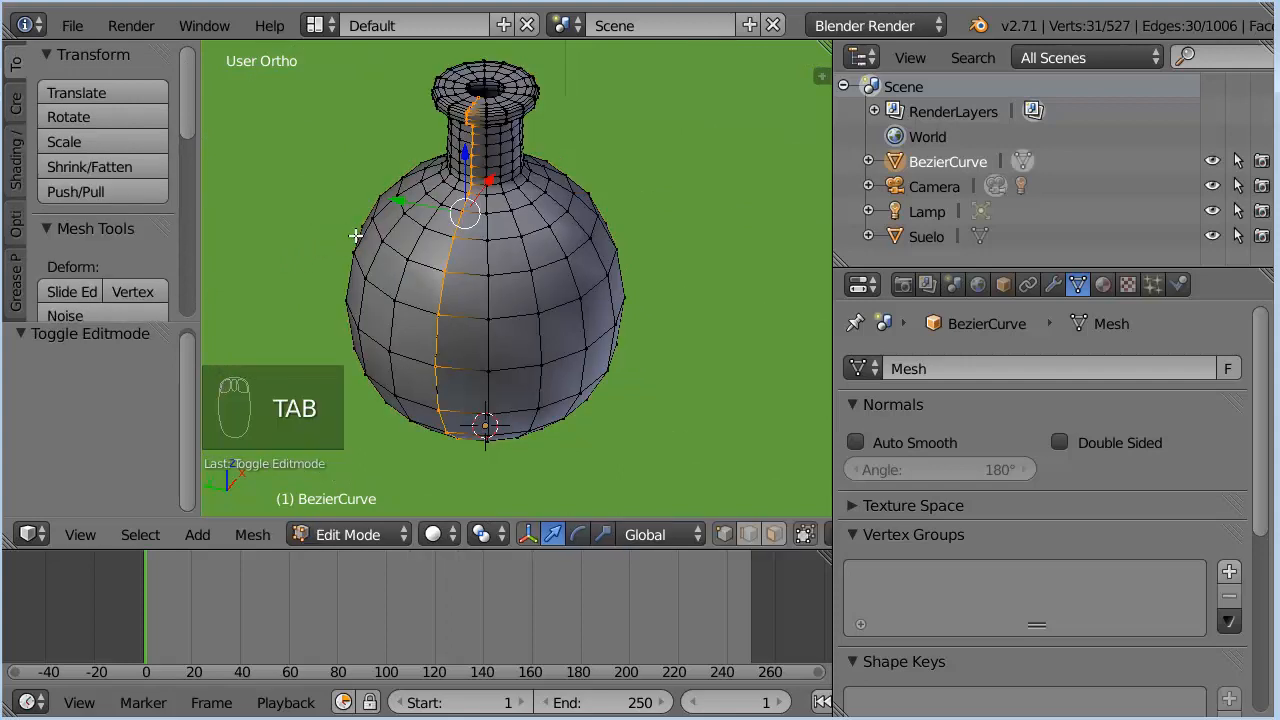
key("a")
key("a")
key("a")
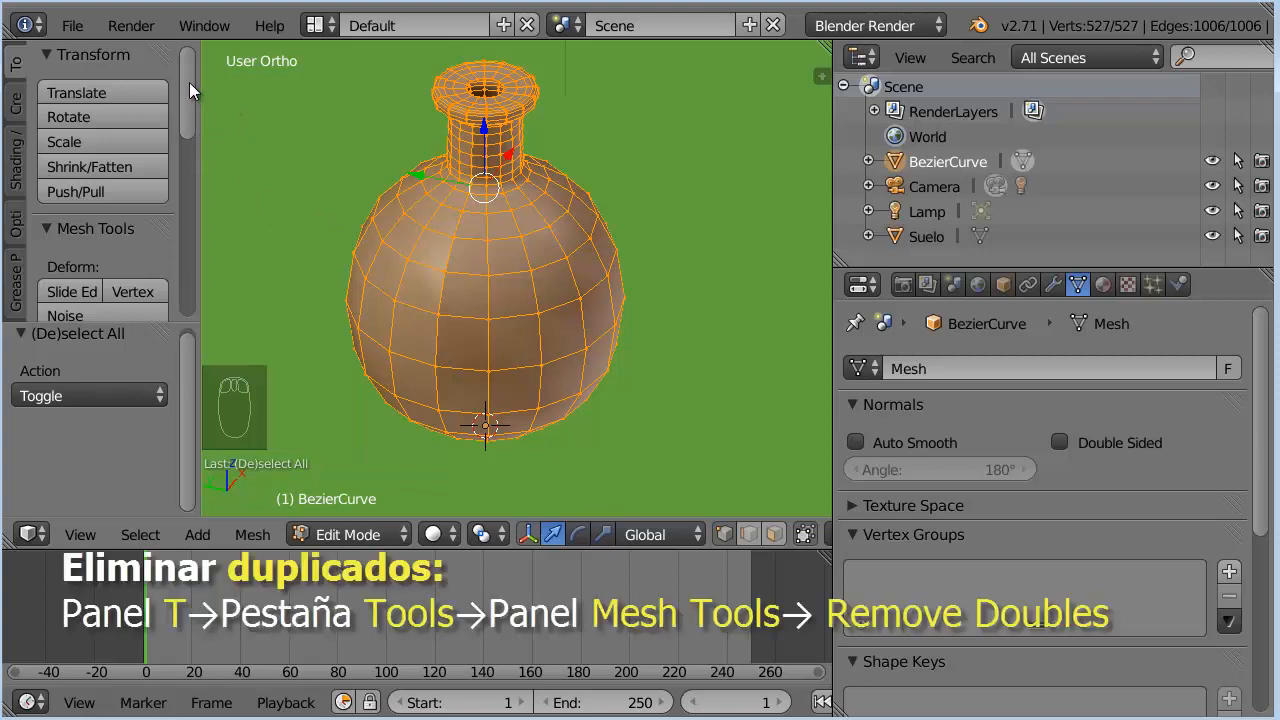
left_click_drag(189, 82, 165, 257)
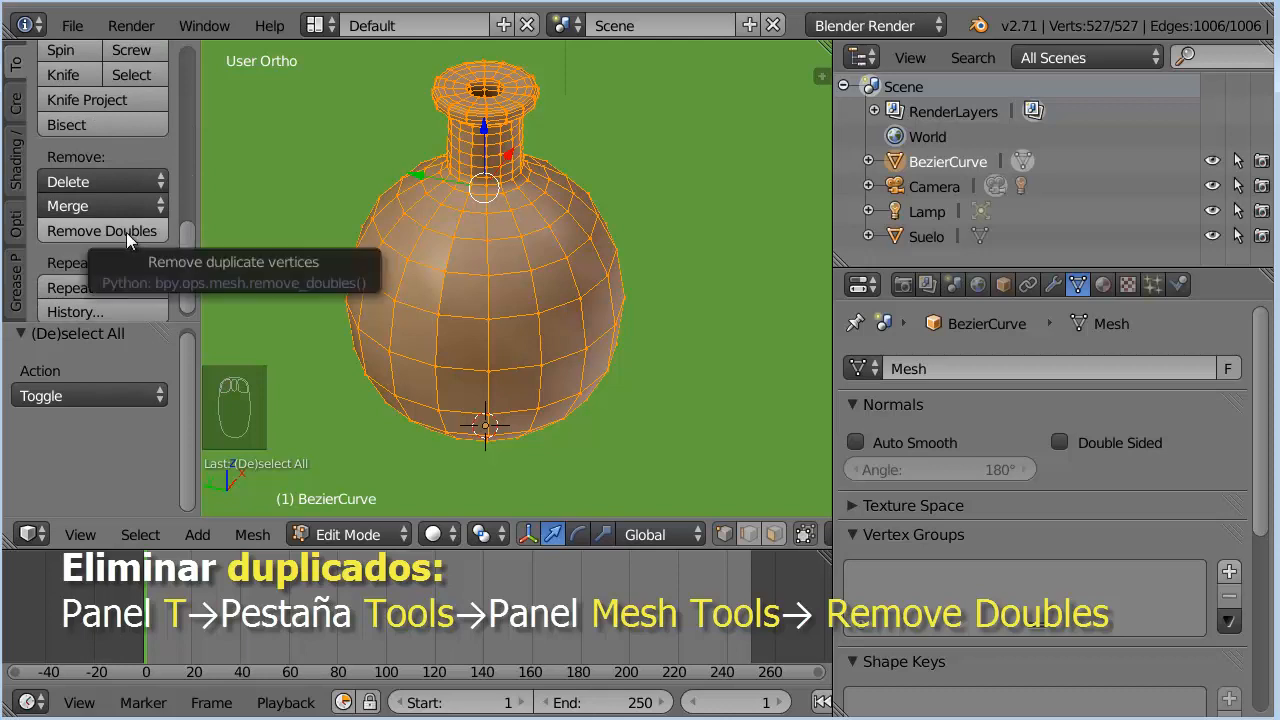
left_click(126, 232)
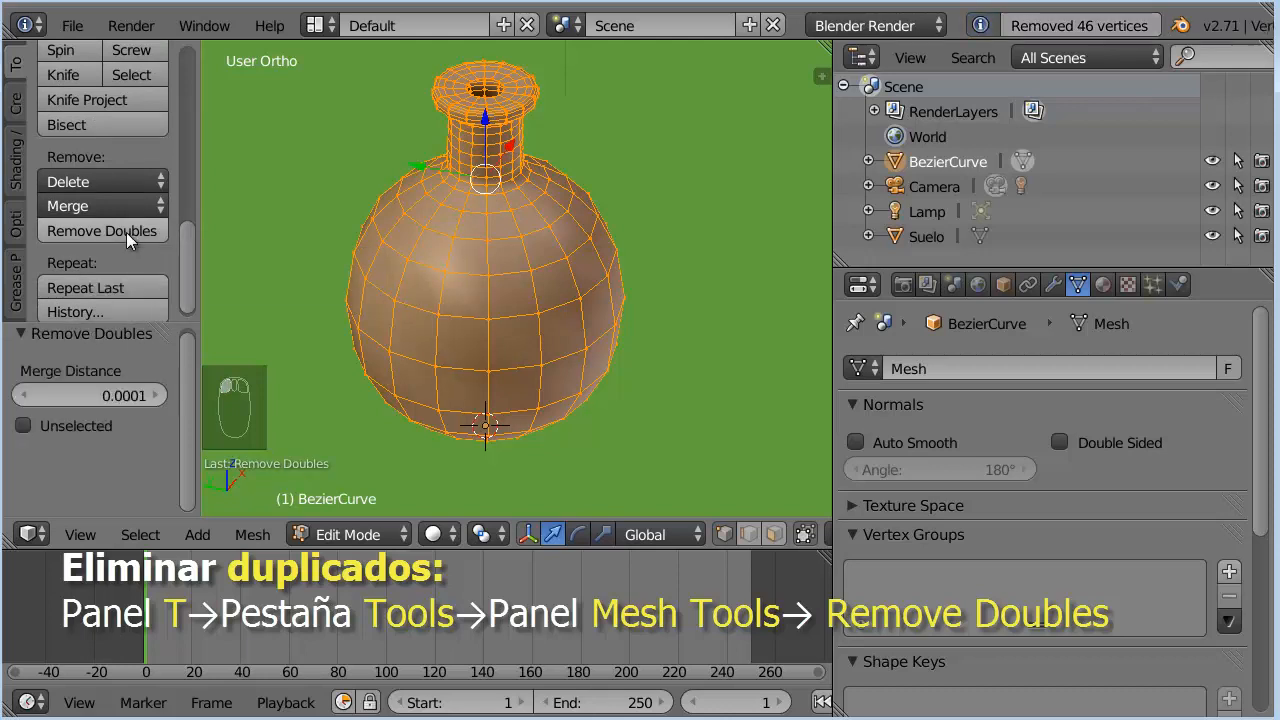
key("Tab")
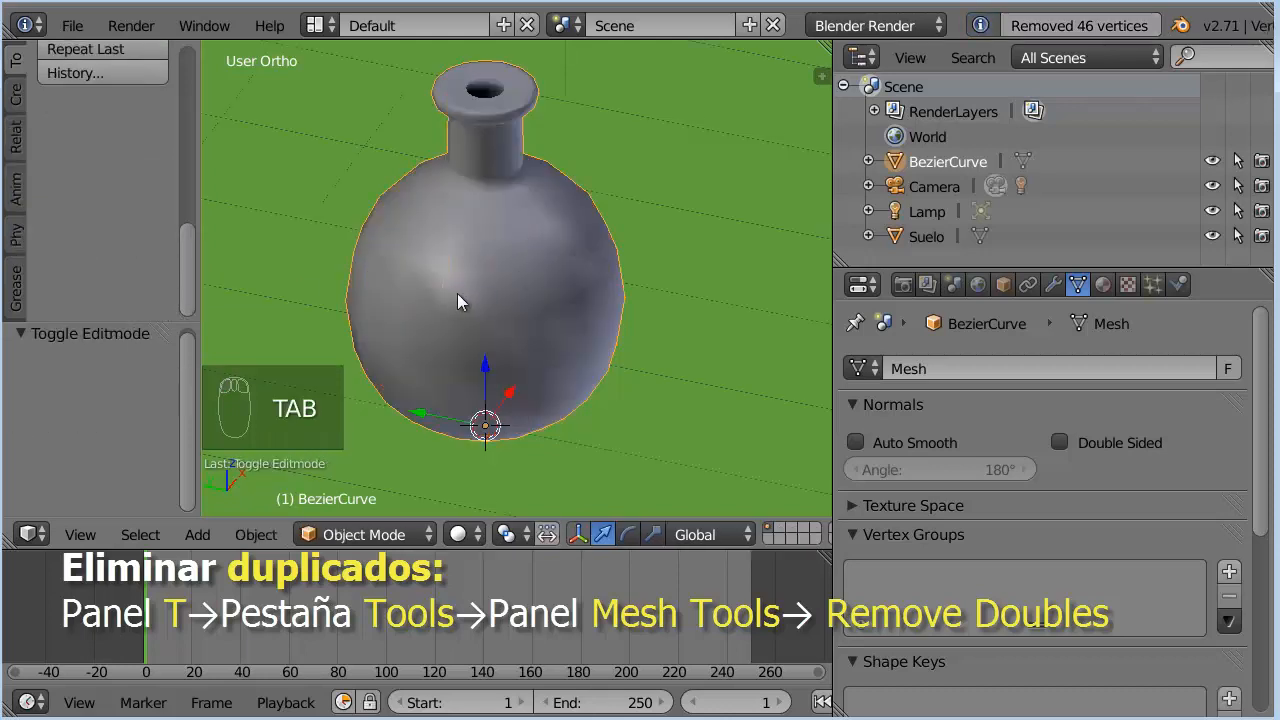
middle_click_drag(457, 293, 591, 248)
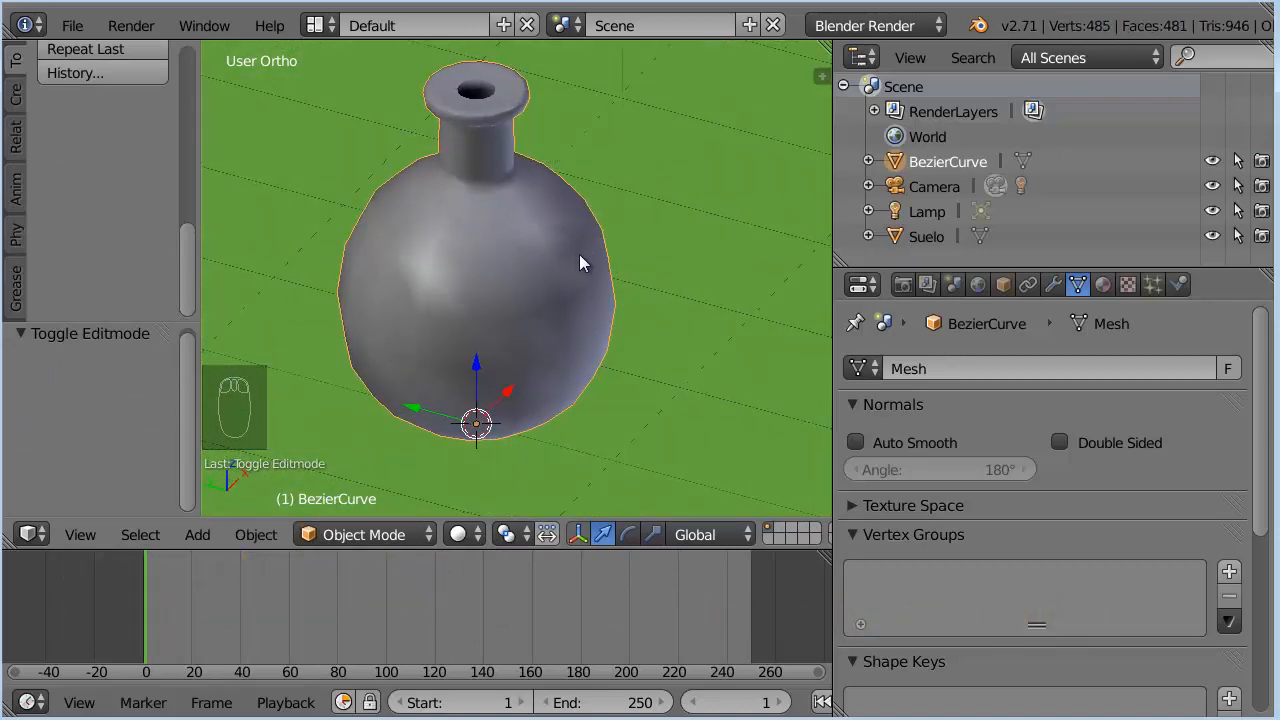
Step: In the bottle's Edit Mode, add a cylinder in front view and scale it uniformly to about 0.225
key("Tab")
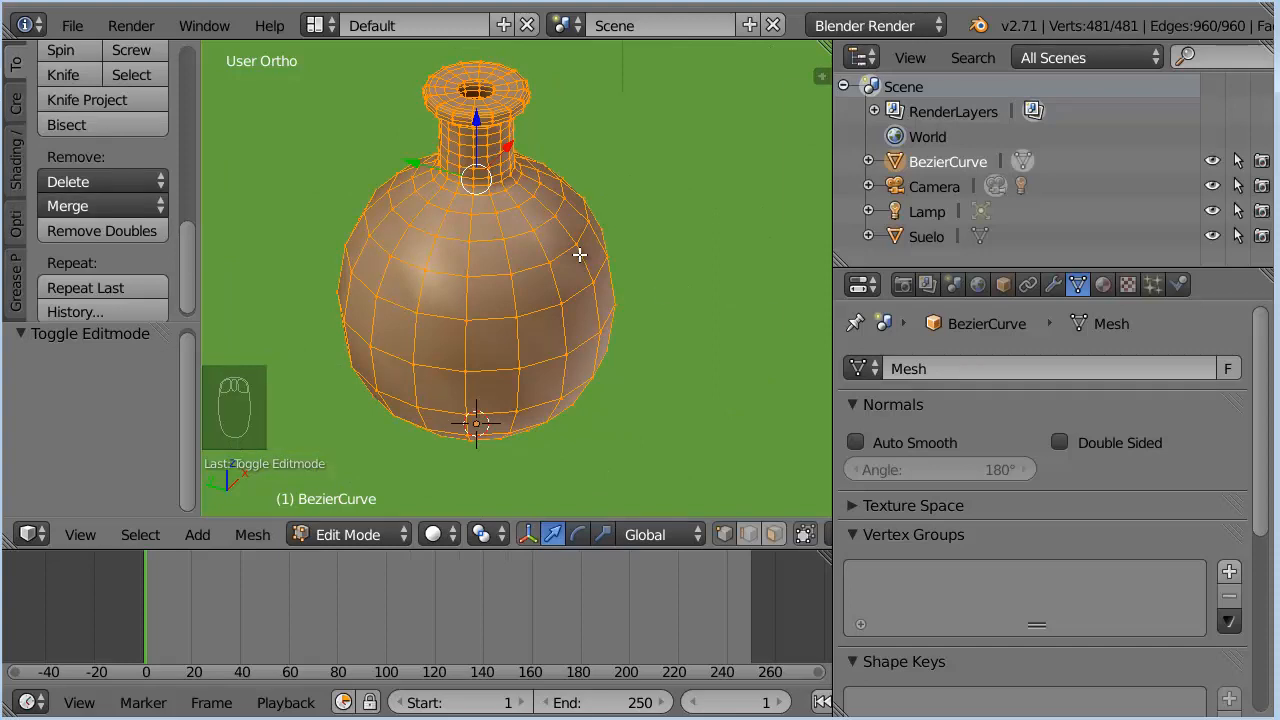
key("KP_1")
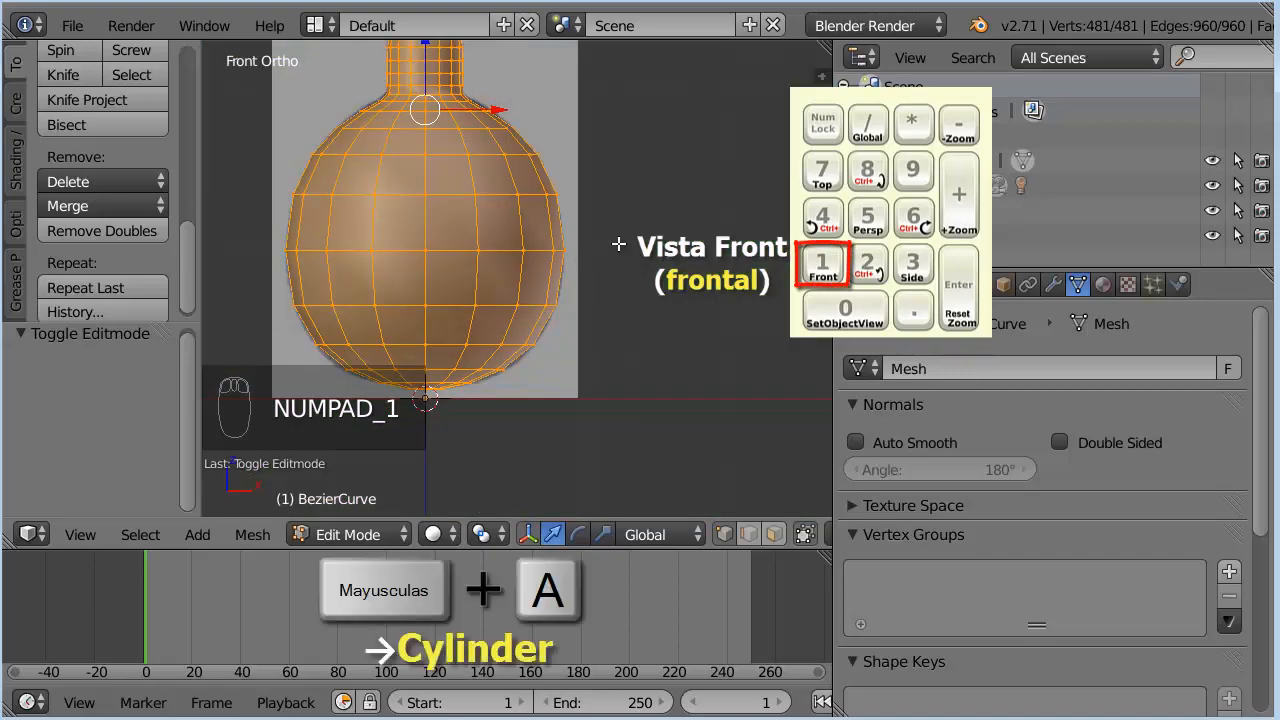
key("shift+a")
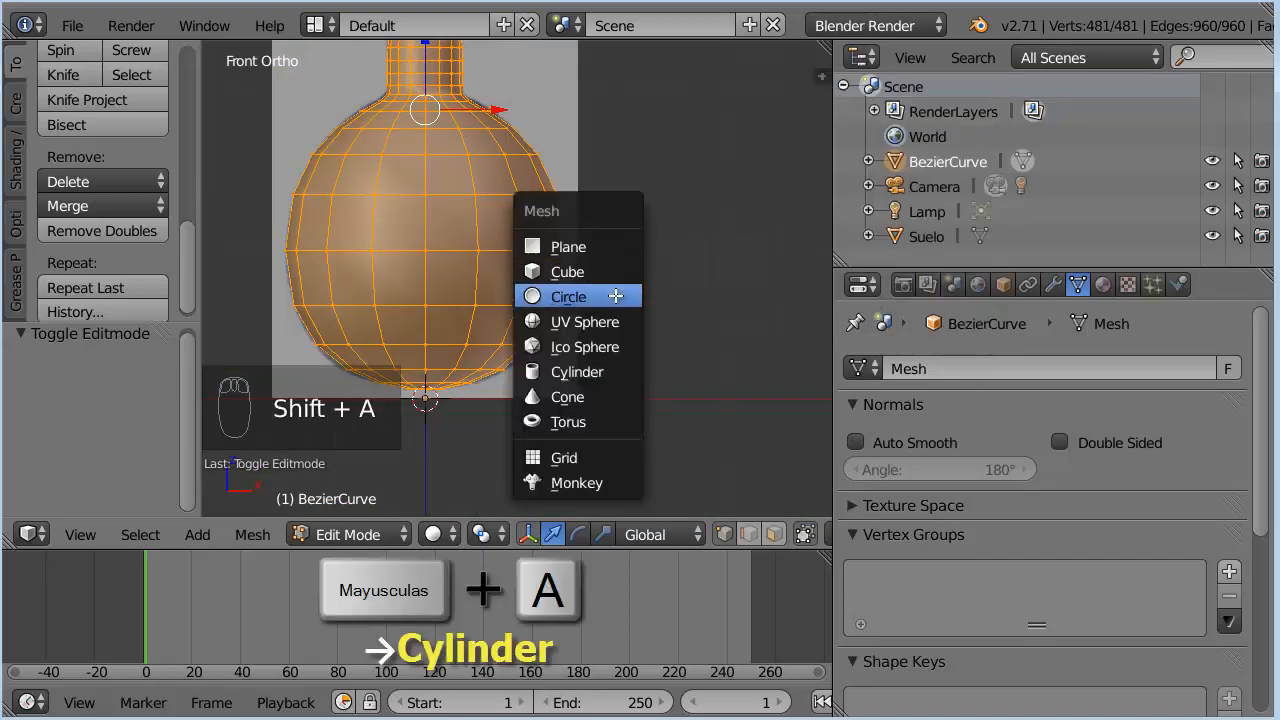
left_click(590, 372)
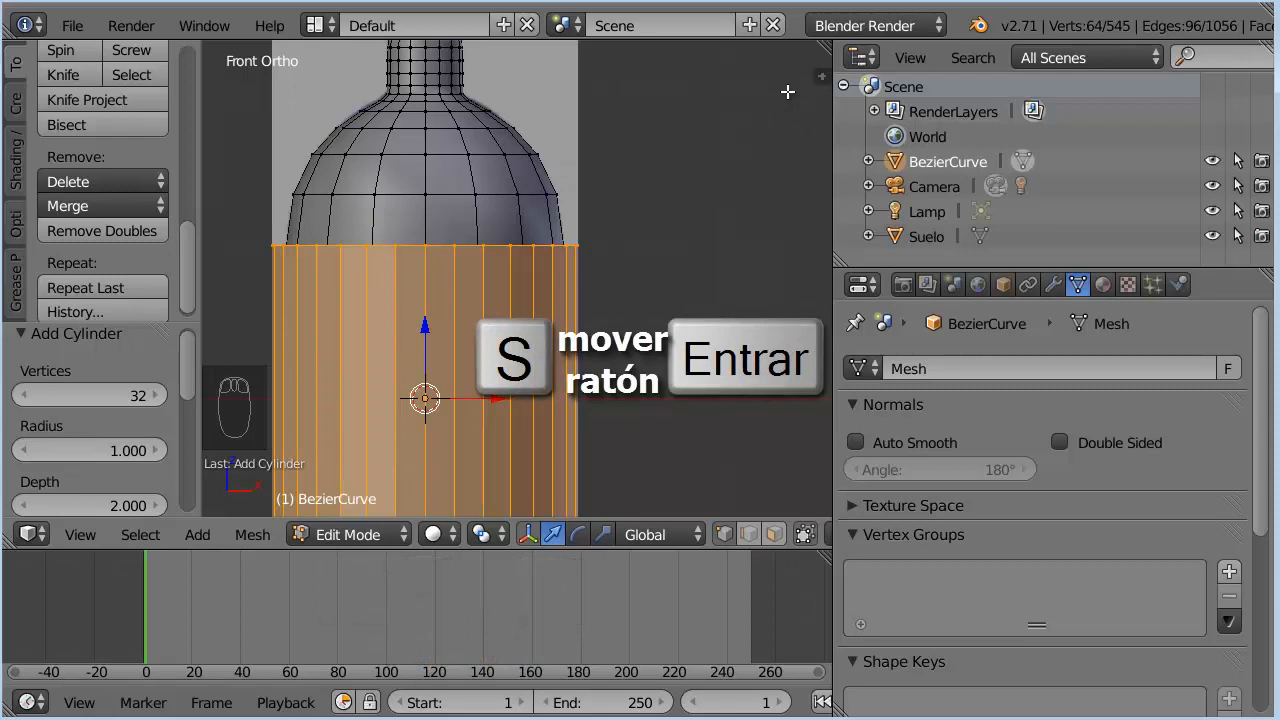
key("s")
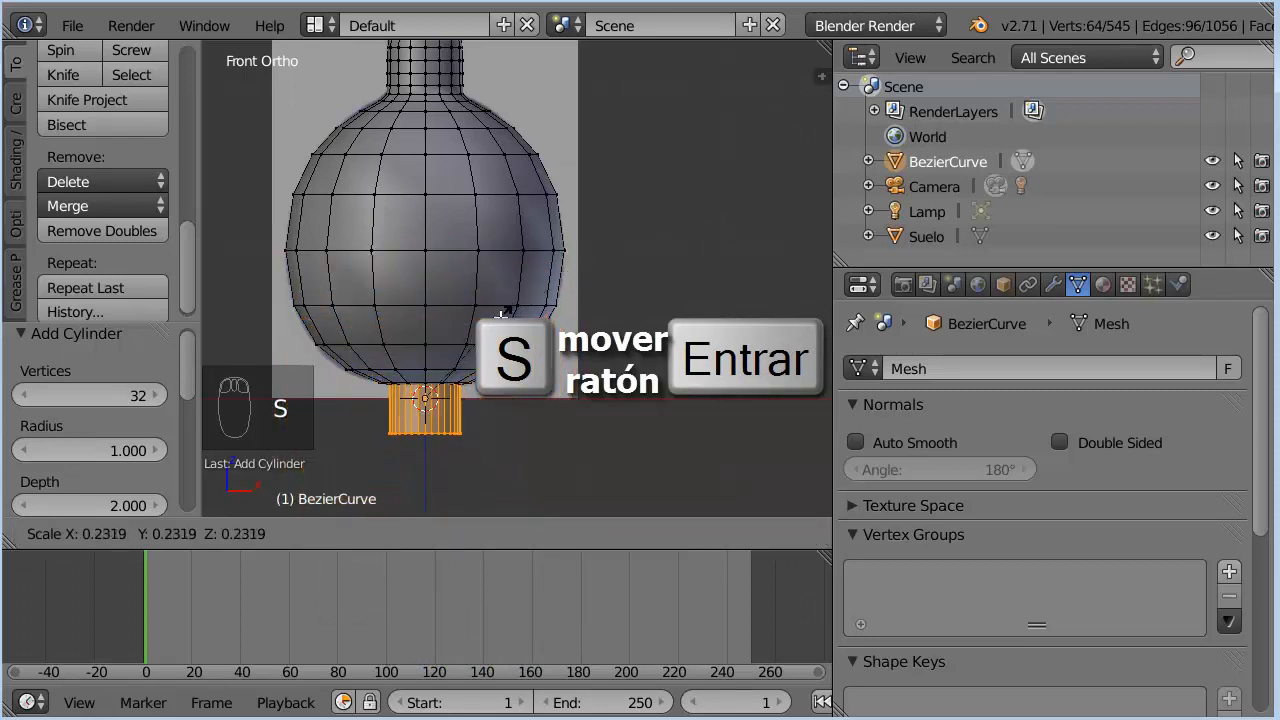
key("Return")
middle_click_drag(543, 376, 654, 380, "shift")
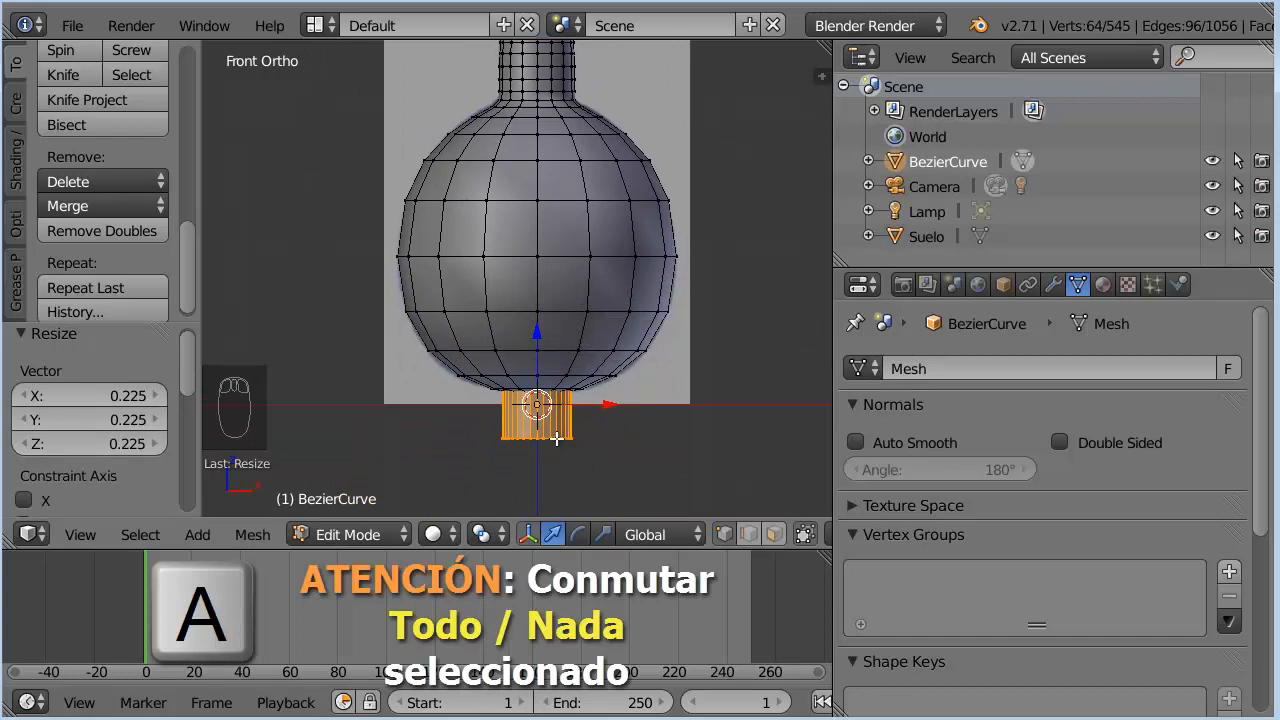
Step: Select only the cylinder's bottom edge loop and scale it to about 0.608 to taper the shape
key("a")
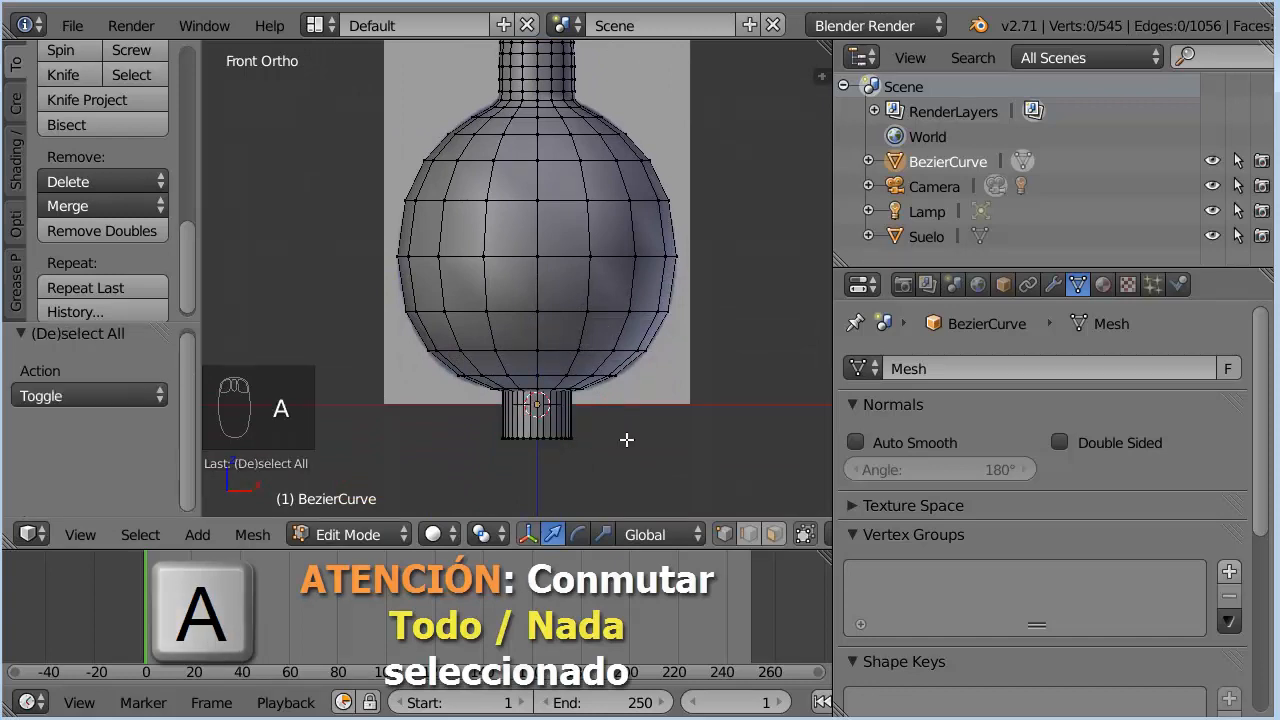
right_click(555, 439, "alt")
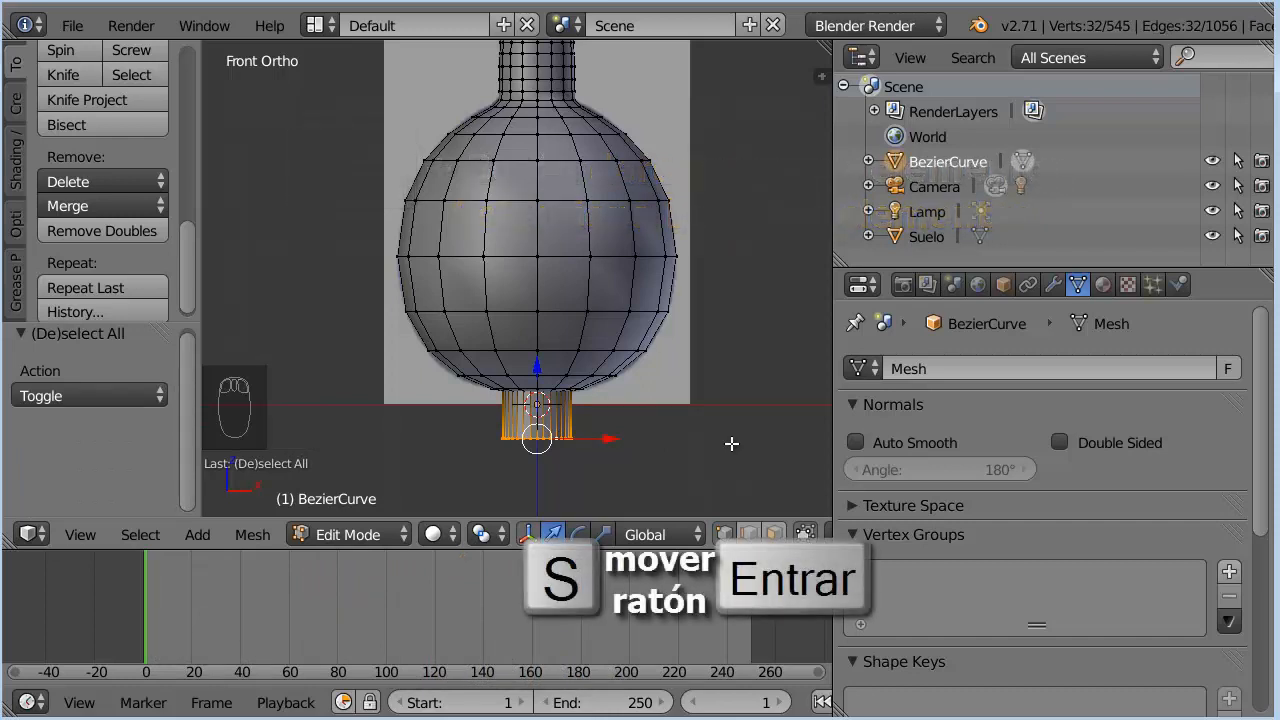
key("s")
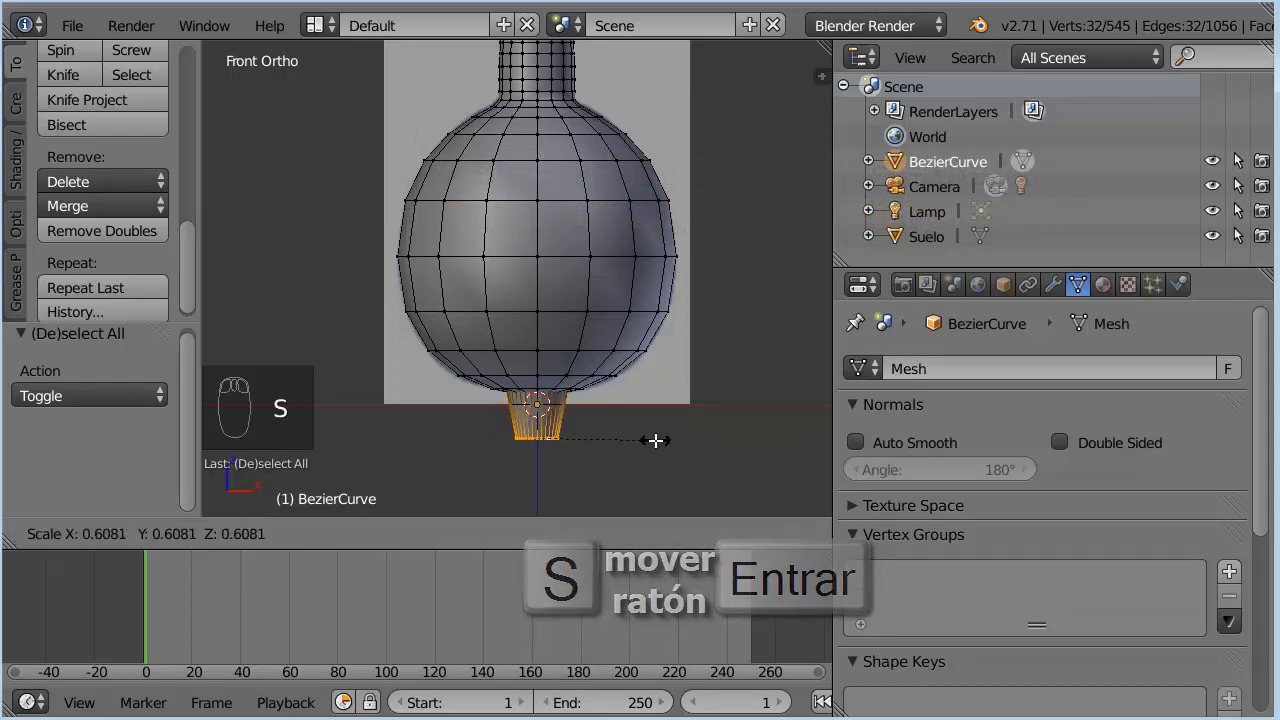
key("Return")
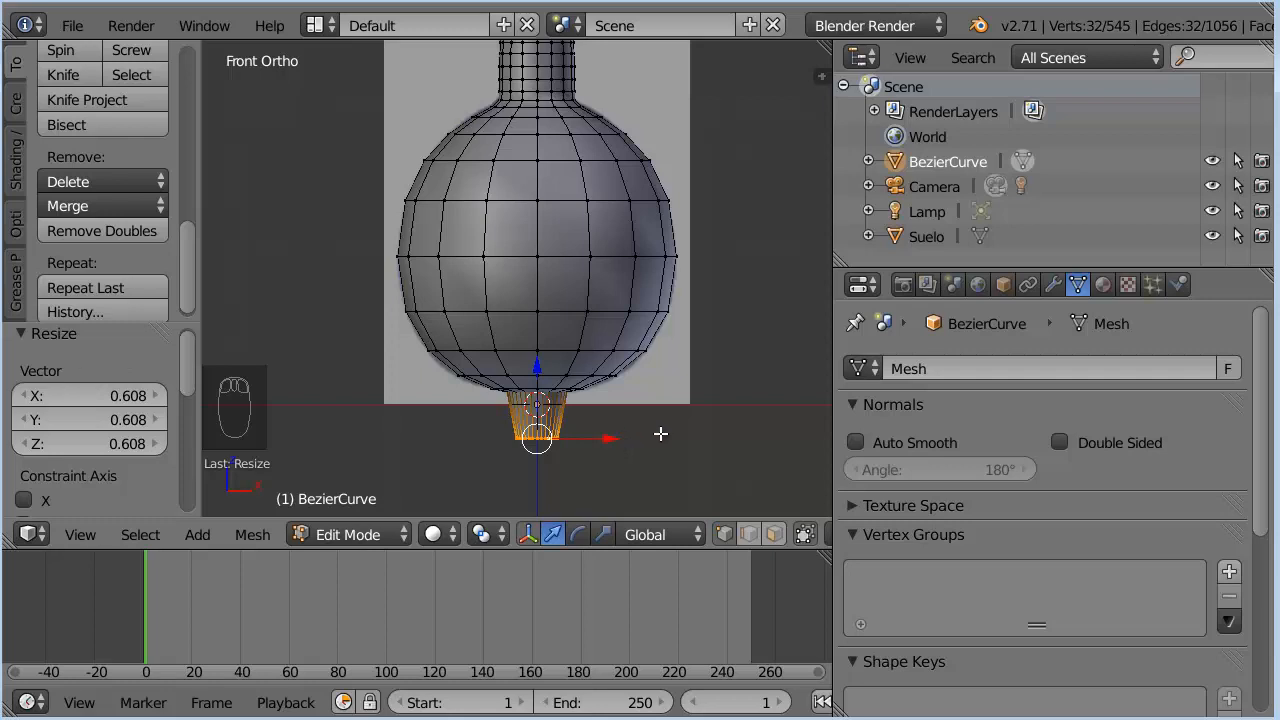
Step: In face select mode, select the ring of side faces around the tapered cylinder and shade them smooth
left_click(773, 535)
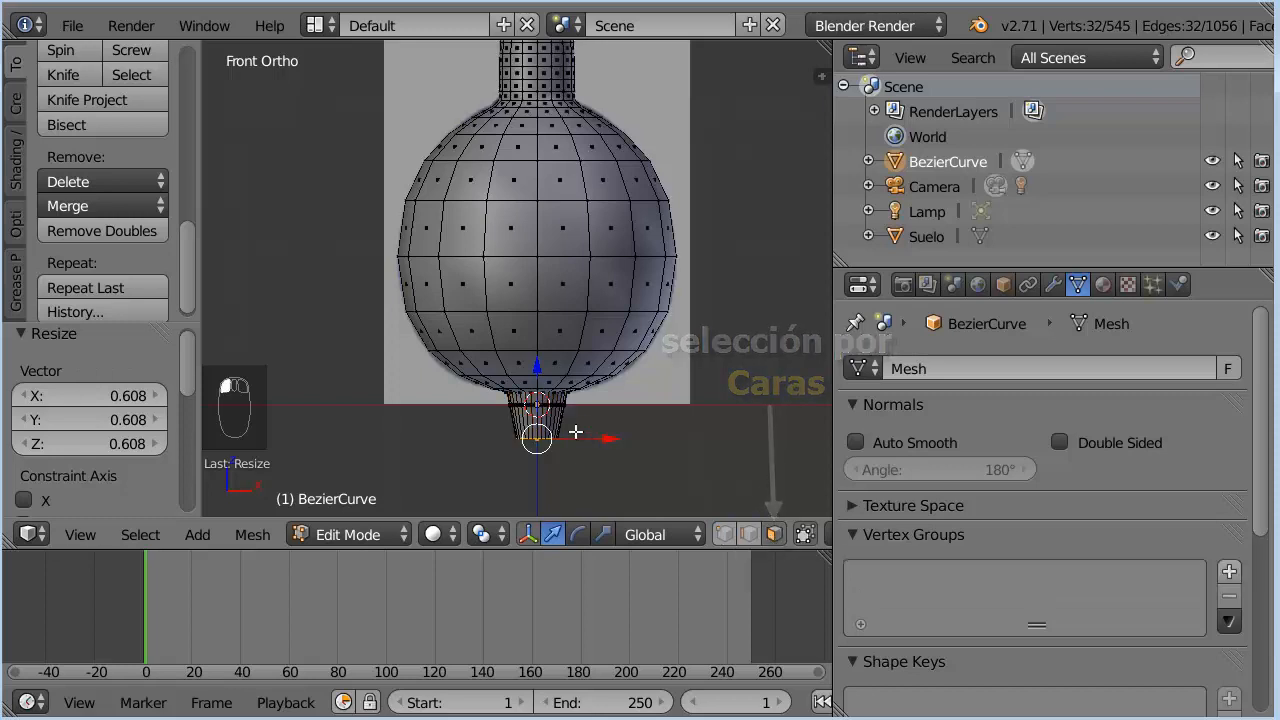
right_click(542, 405, "alt")
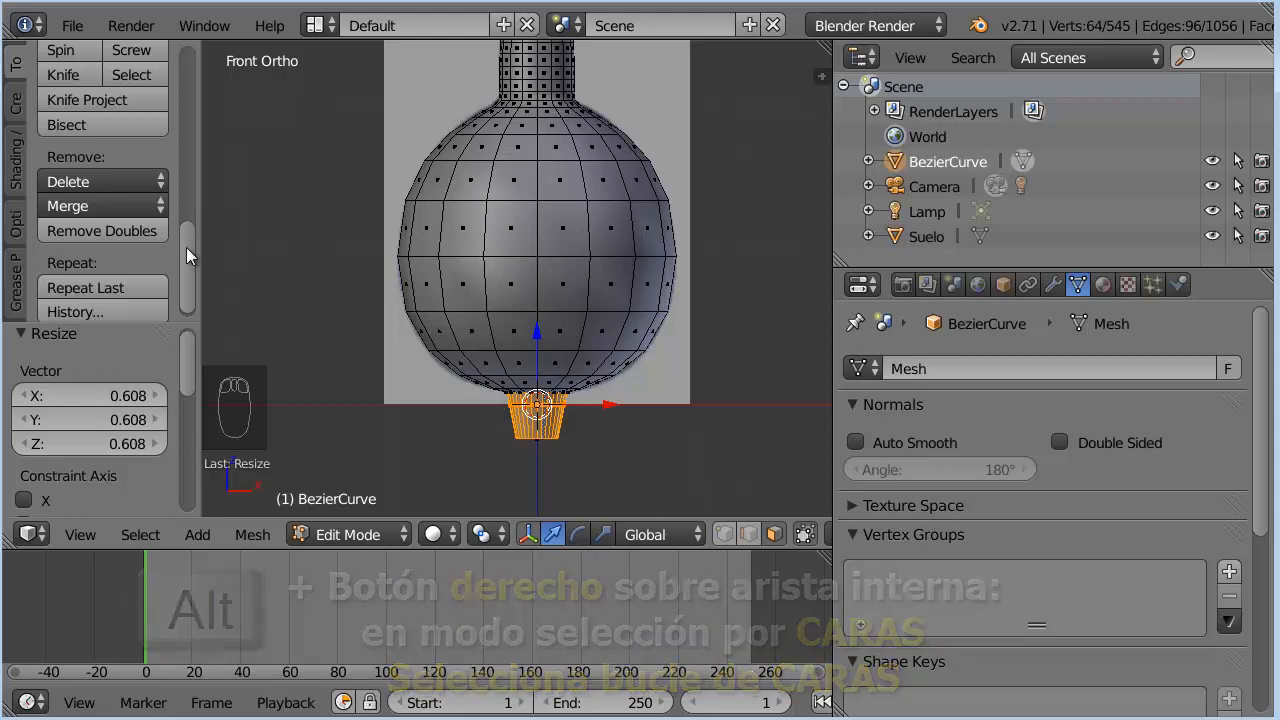
left_click_drag(182, 259, 181, 250)
left_click(16, 155)
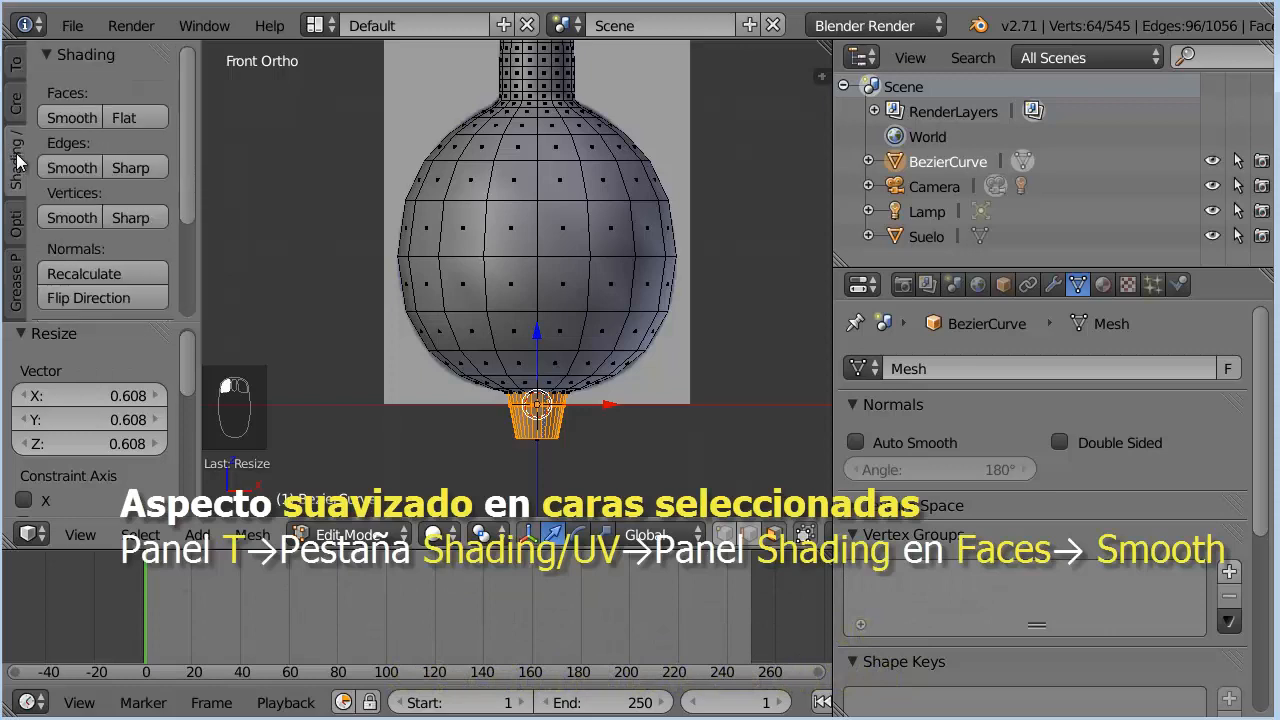
left_click(76, 118)
Step: Select the whole cylinder as linked geometry, raise it 2.517 along Z into the bottle's mouth, and return to Object Mode
middle_click_drag(739, 280, 731, 363, "shift")
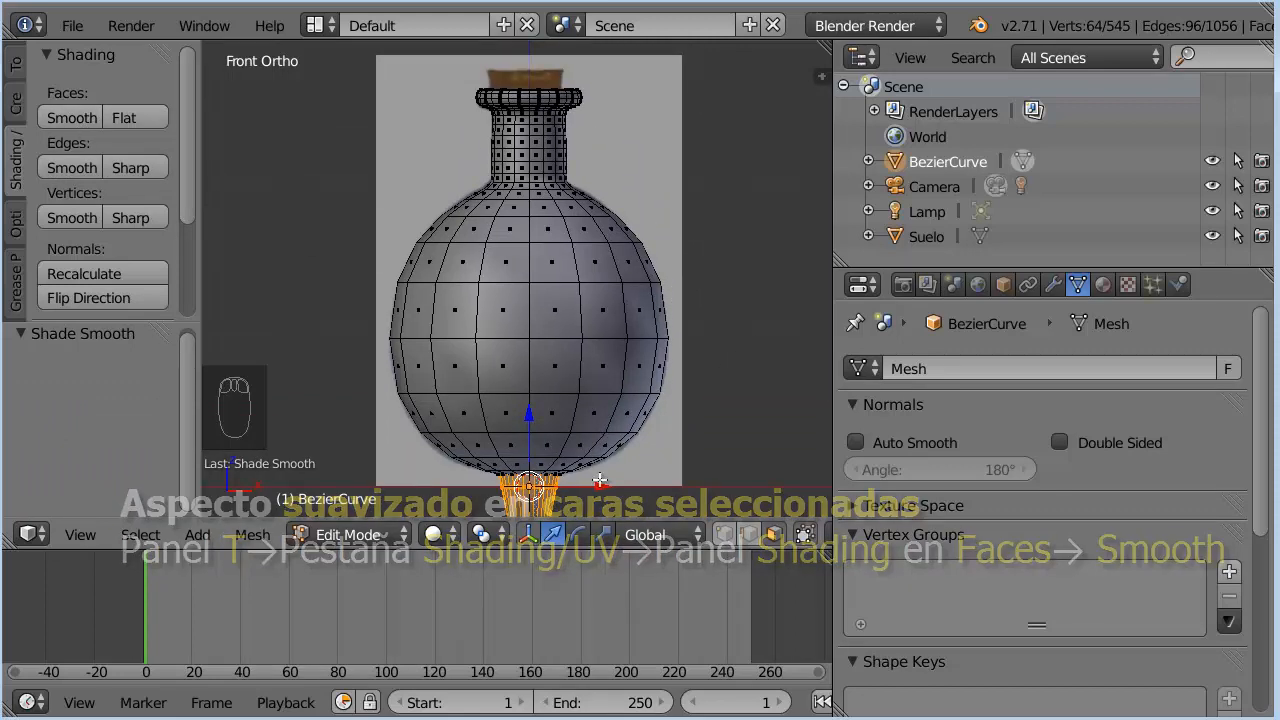
middle_click_drag(603, 487, 585, 412, "shift")
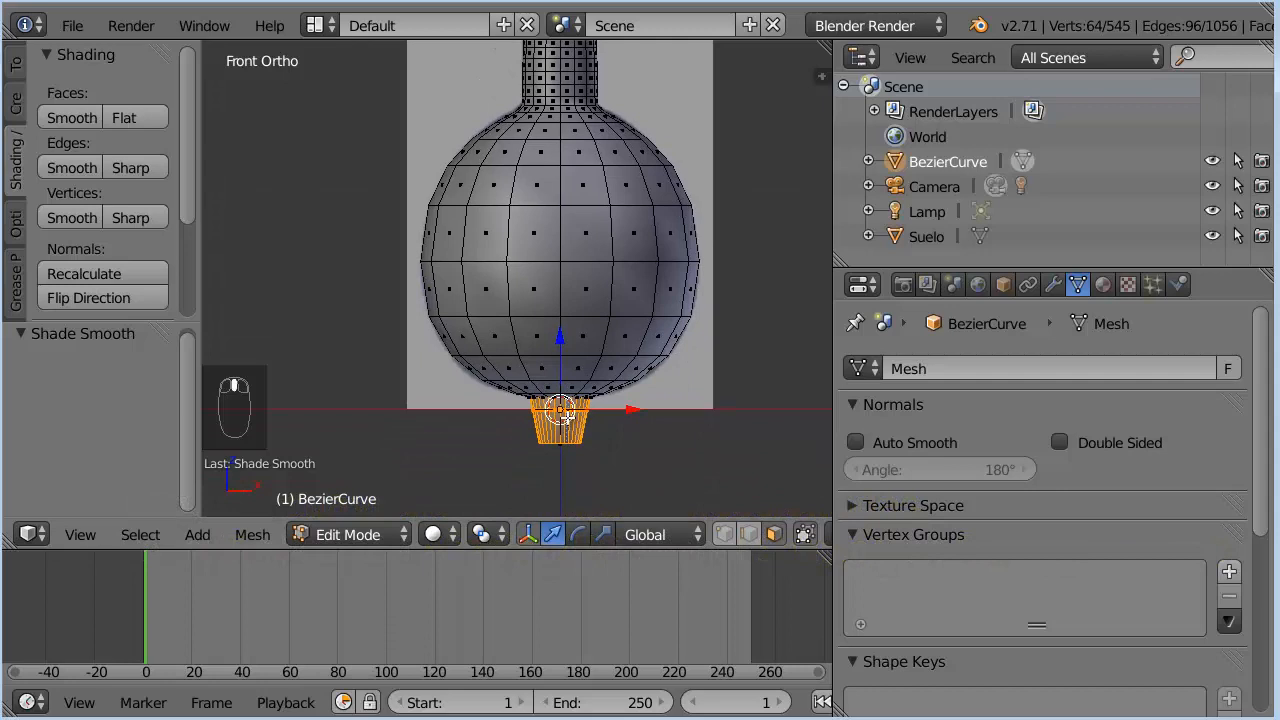
key("l")
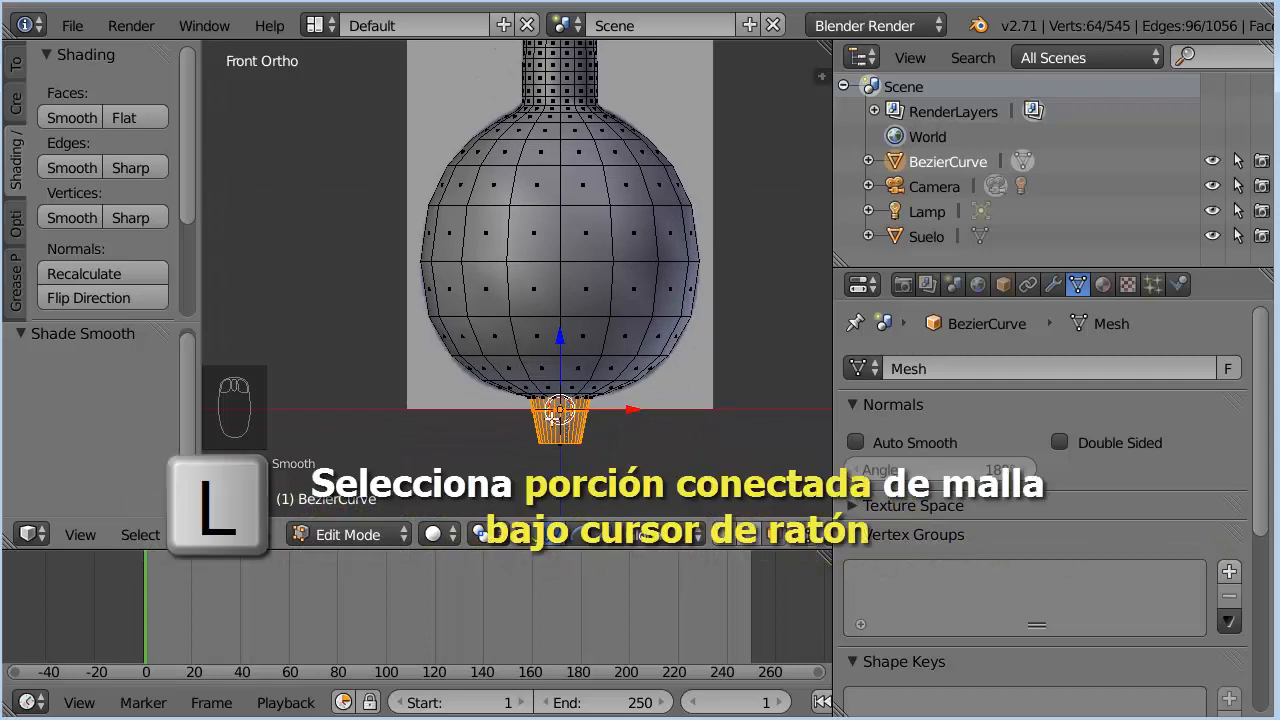
key("l")
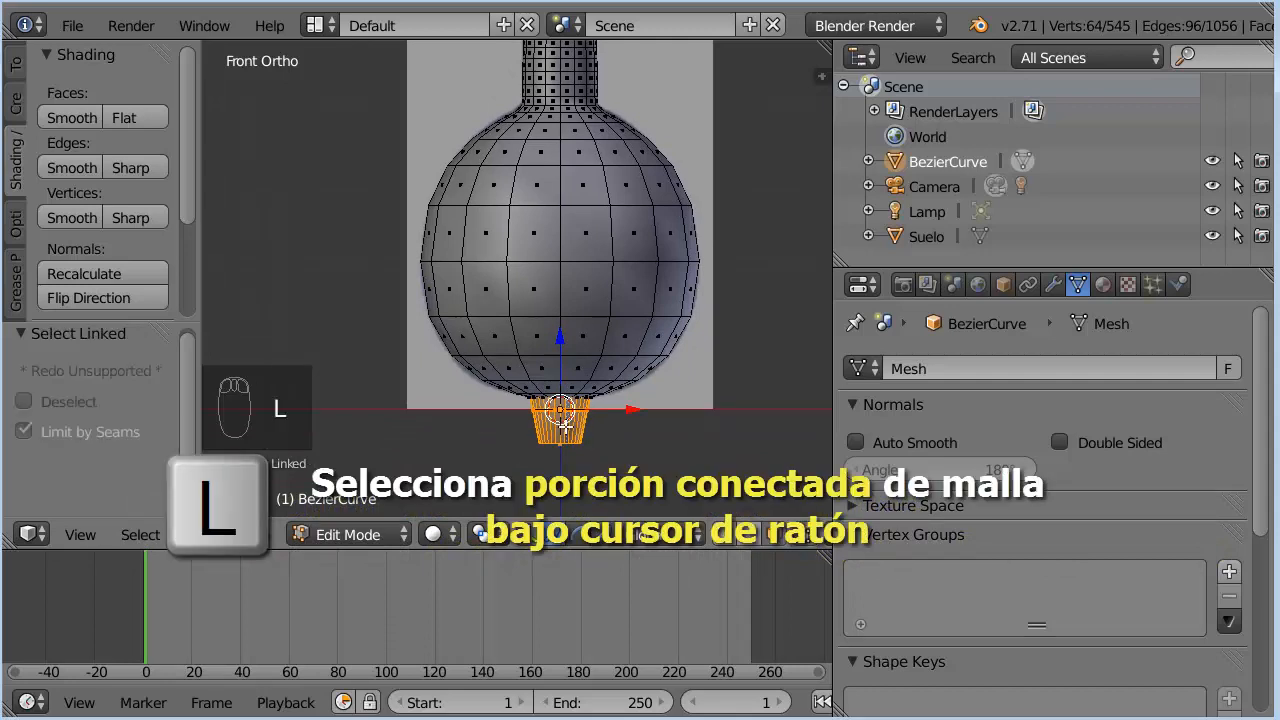
key("l")
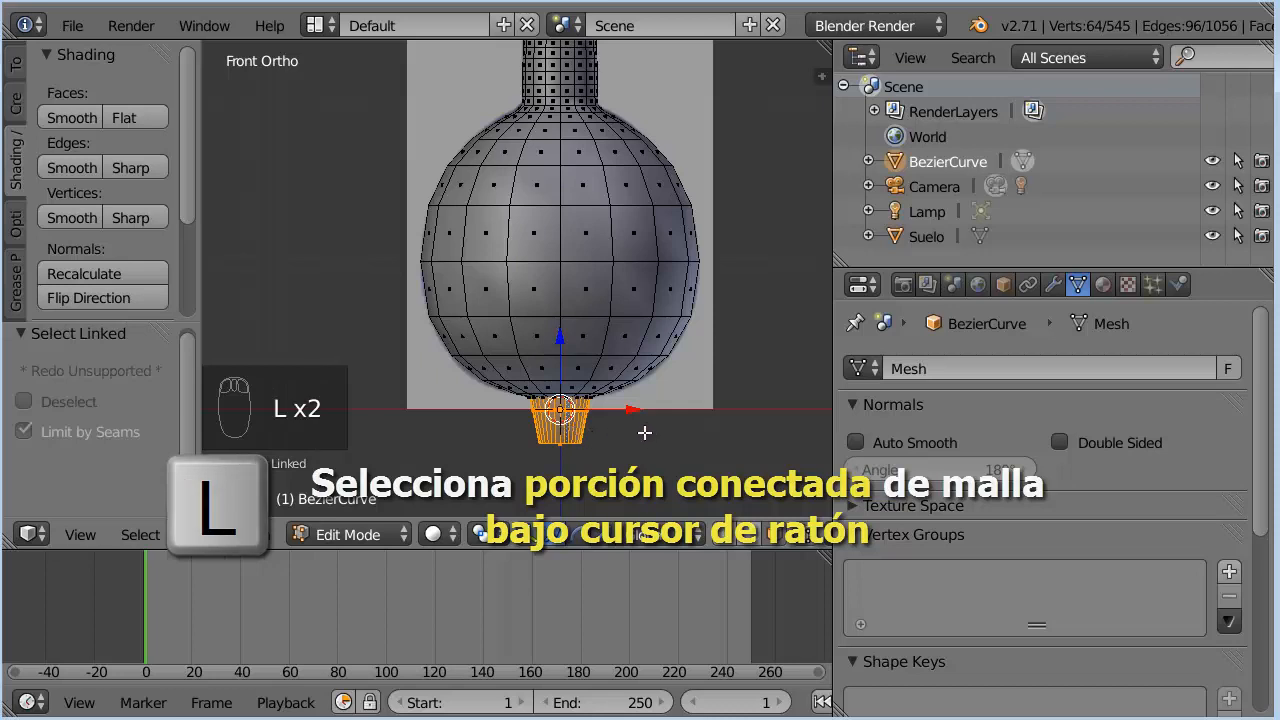
middle_click_drag(729, 329, 686, 432, "shift")
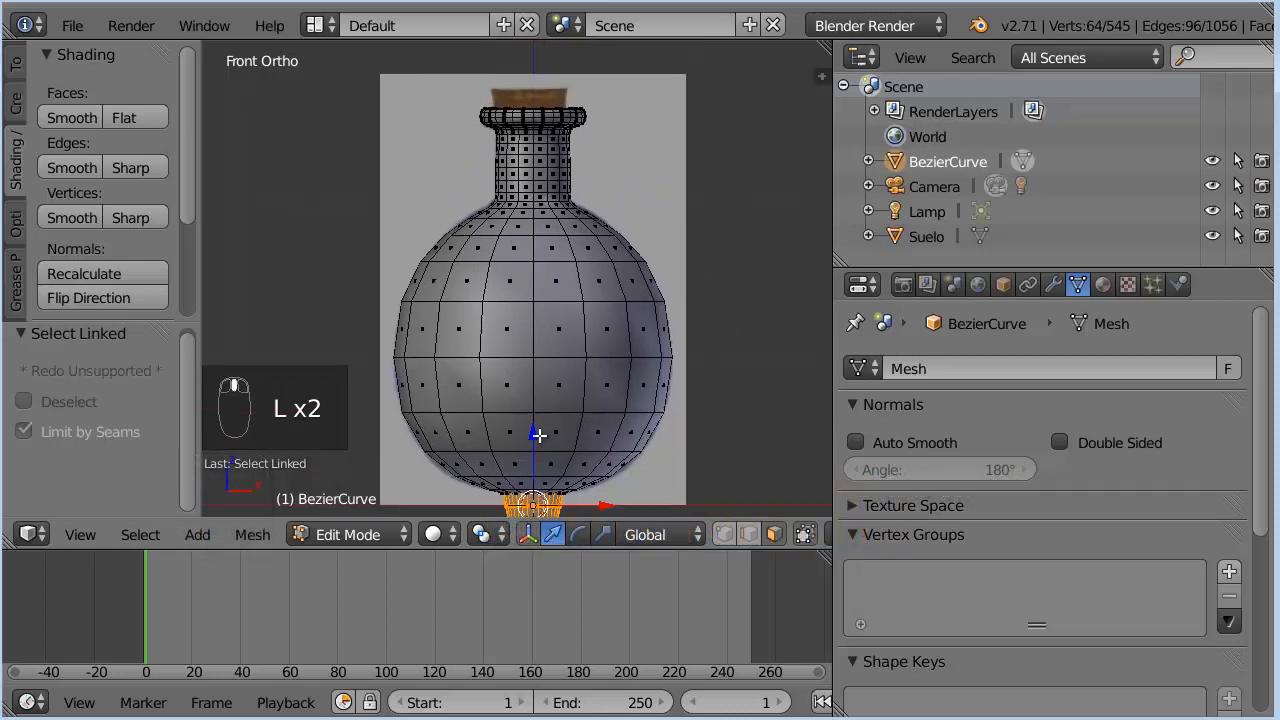
left_click_drag(538, 435, 563, 48)
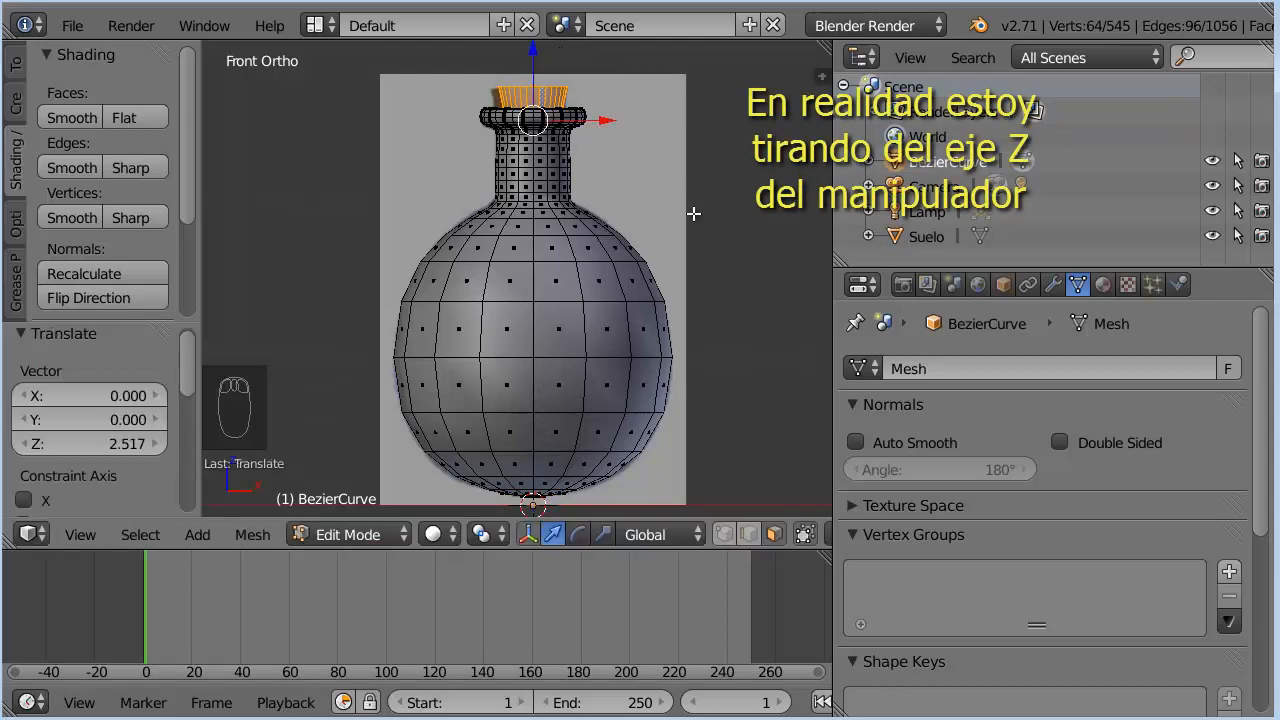
middle_click_drag(692, 212, 733, 260)
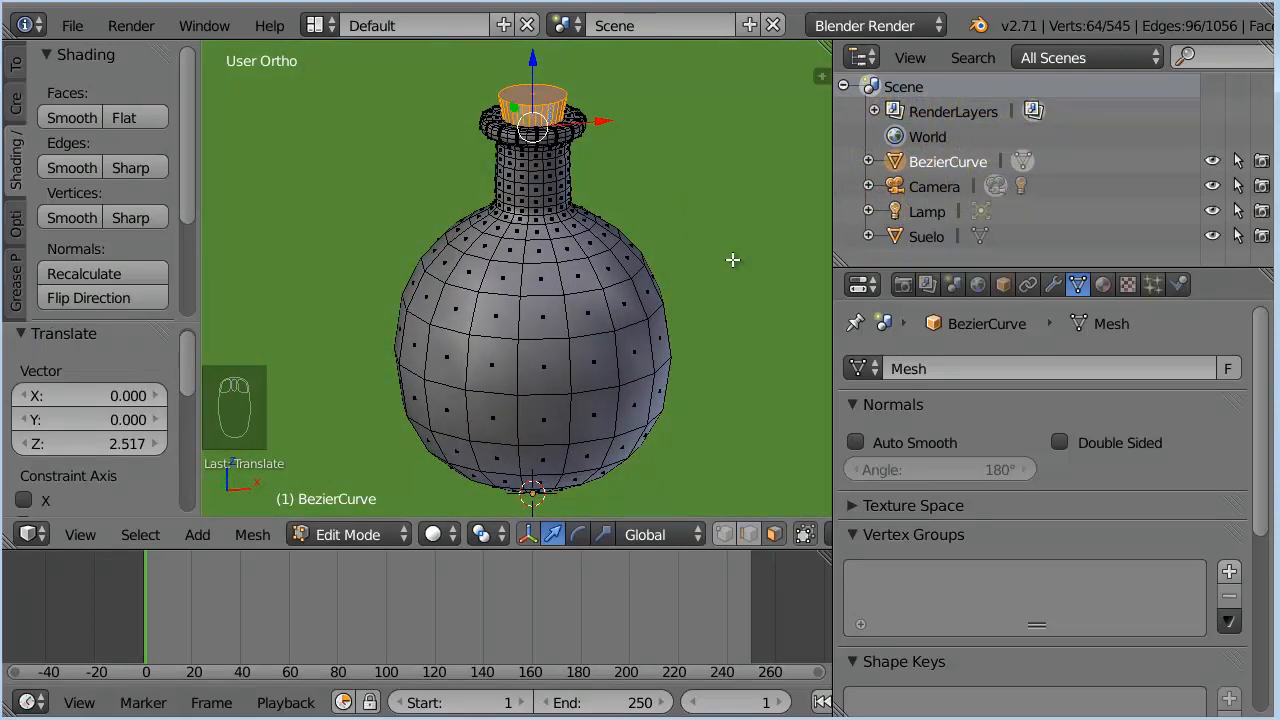
key("Tab")
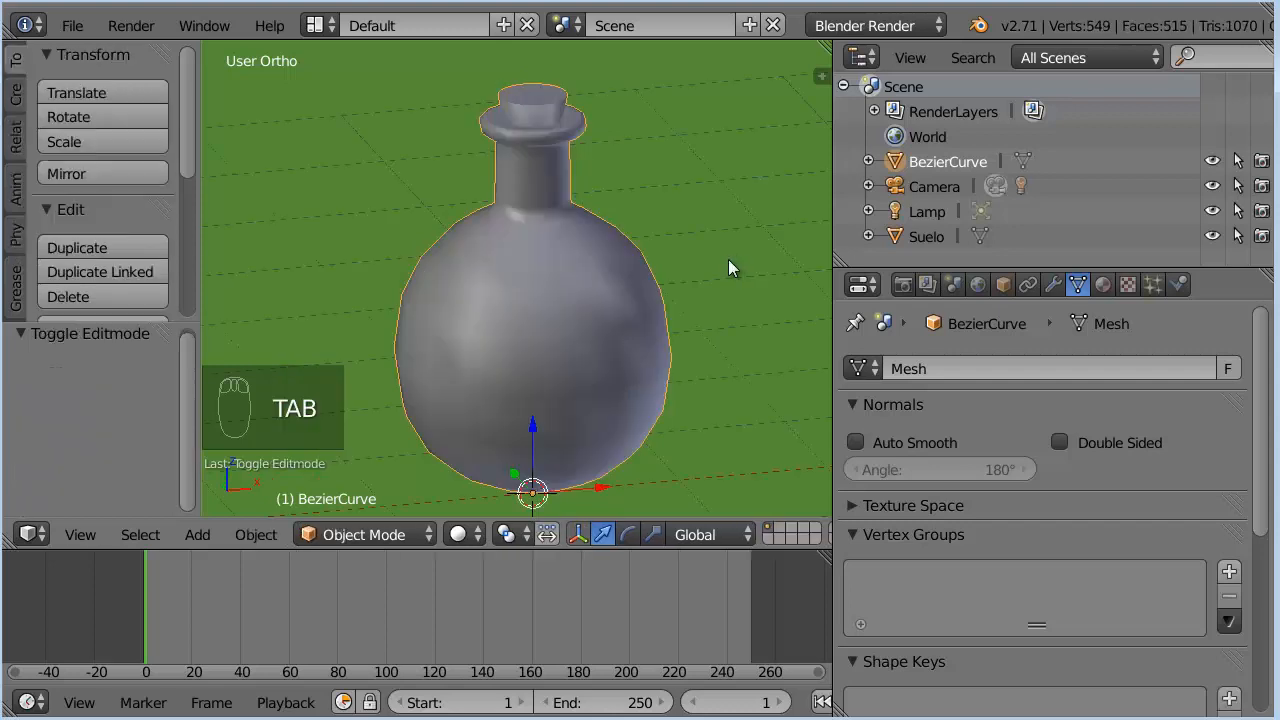
Step: Create a new material on the bottle object and name it MatTapon
left_click(1106, 285)
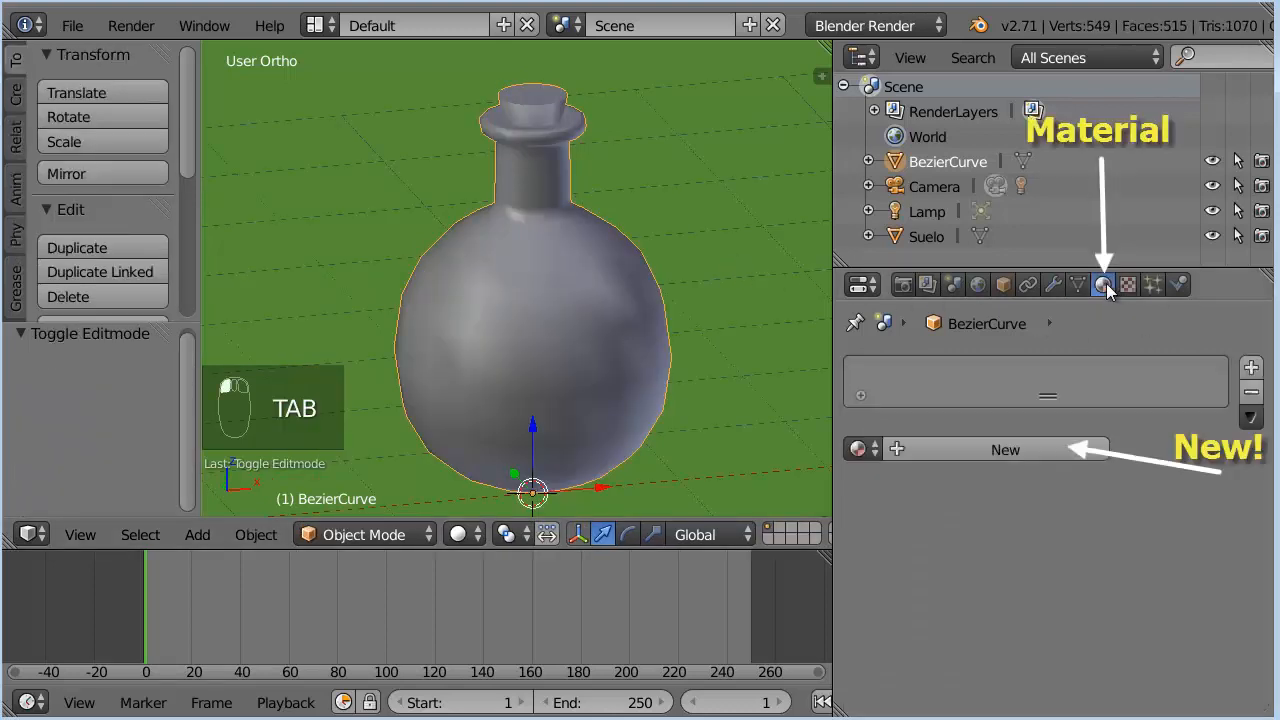
left_click(978, 445)
left_click(965, 449)
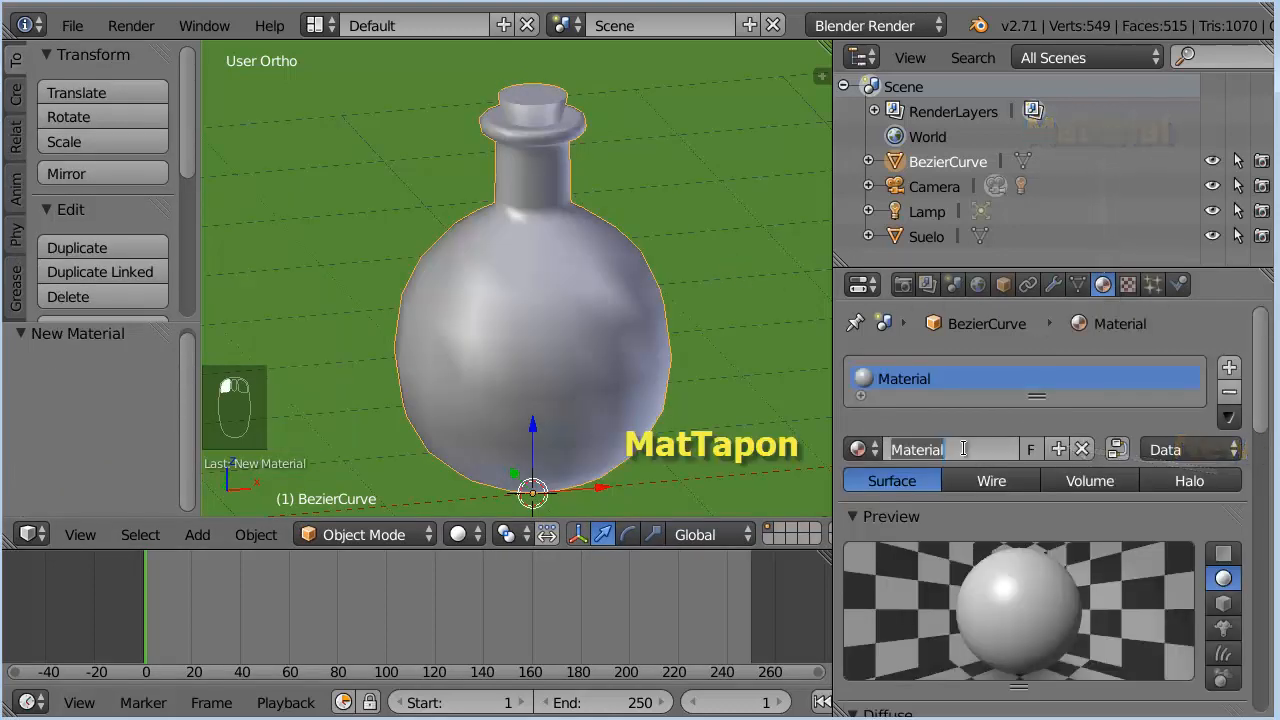
type("MatTapo")
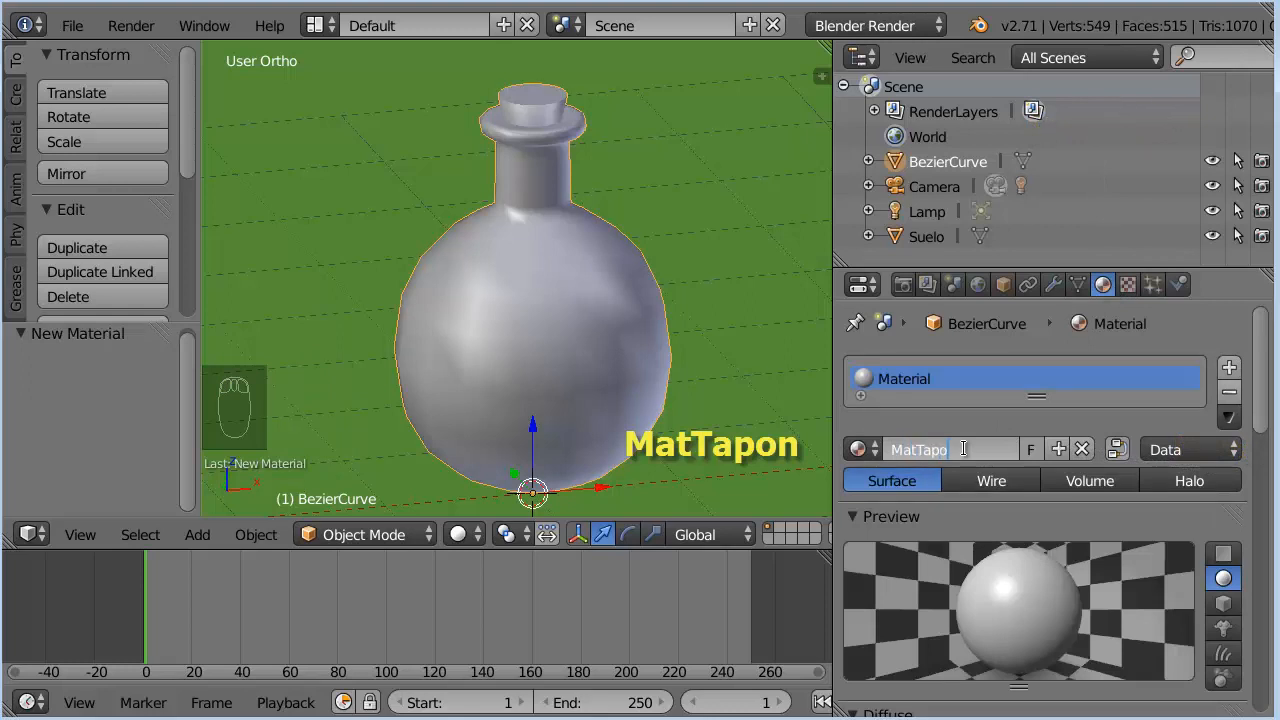
type("n")
key("Return")
Step: Give MatTapon a golden-yellow diffuse colour and set its specular intensity to 0.1
scroll(1018, 521, "down", 5)
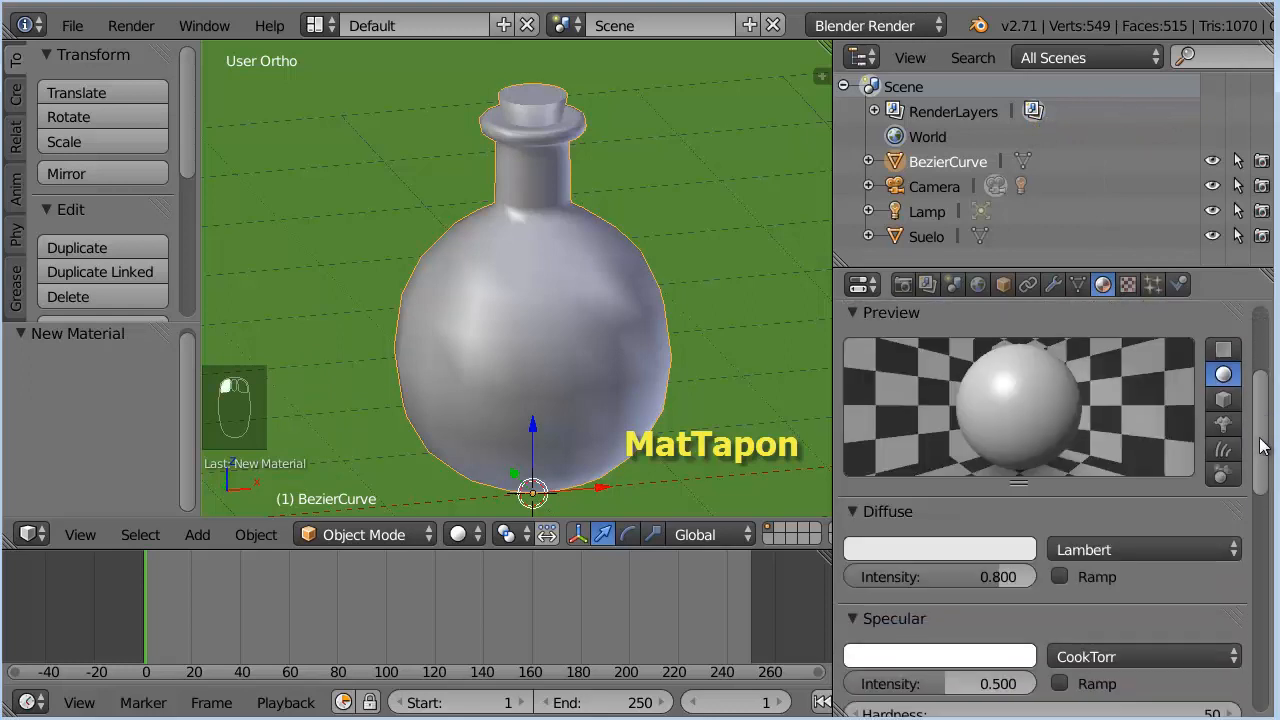
left_click(1018, 521)
left_click_drag(913, 284, 846, 331)
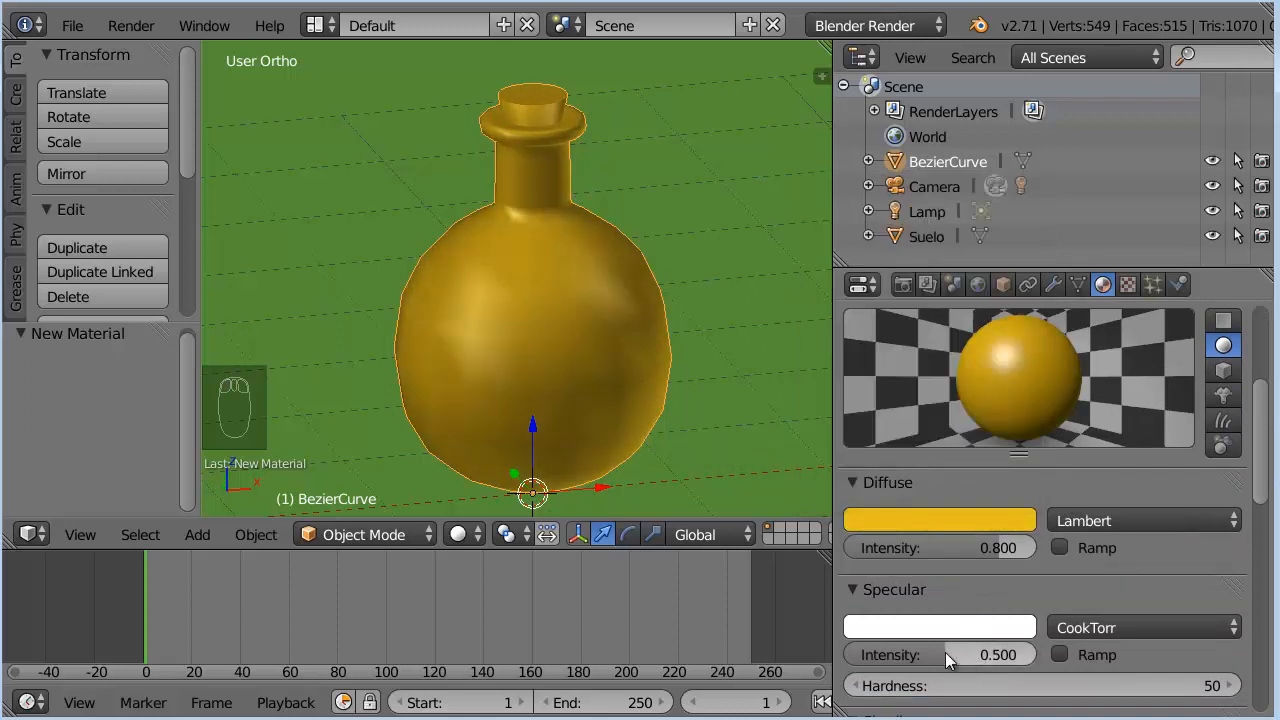
left_click(991, 653)
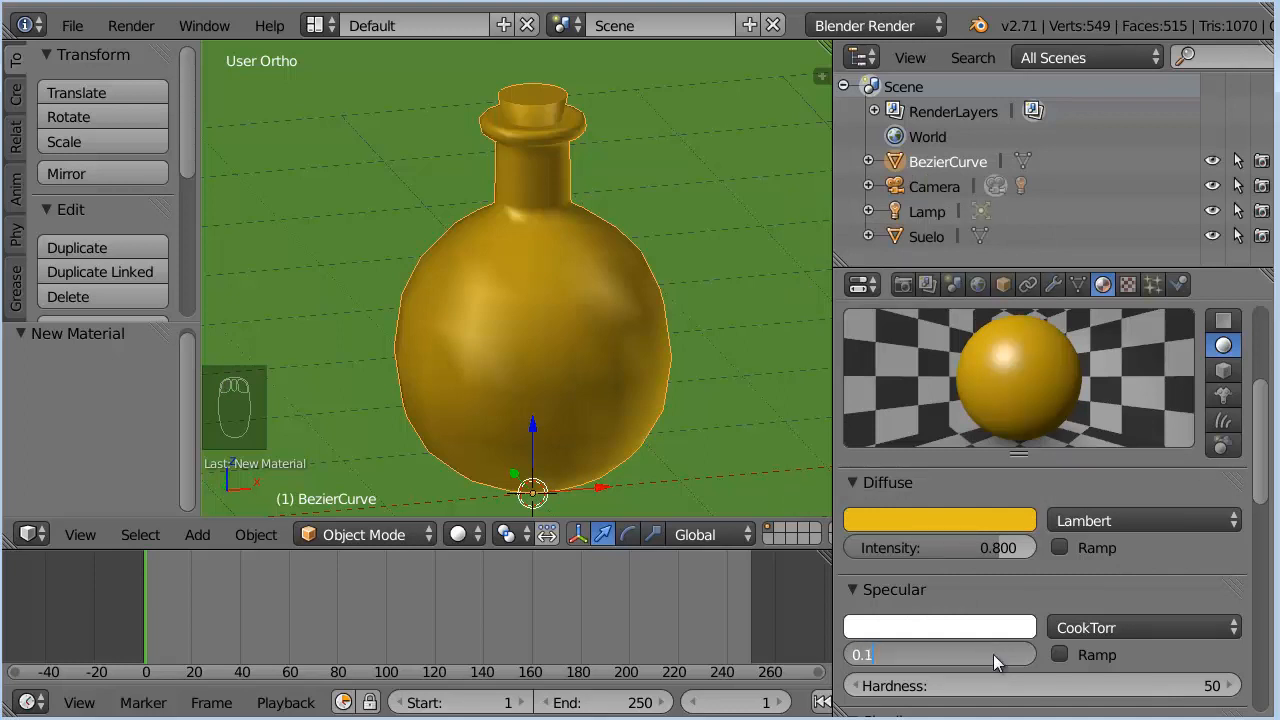
key("Return")
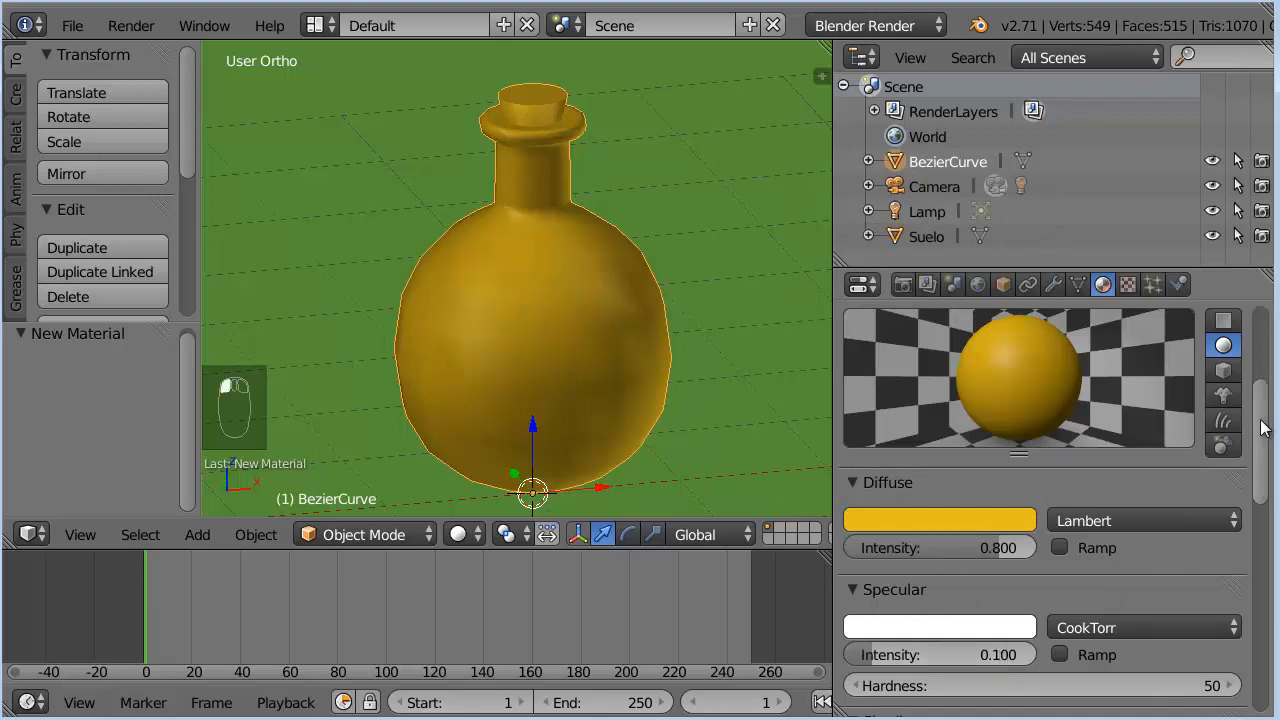
Step: Enlarge the material slot list and add a second slot with a new material named MatCristal
left_click_drag(1262, 428, 1263, 330)
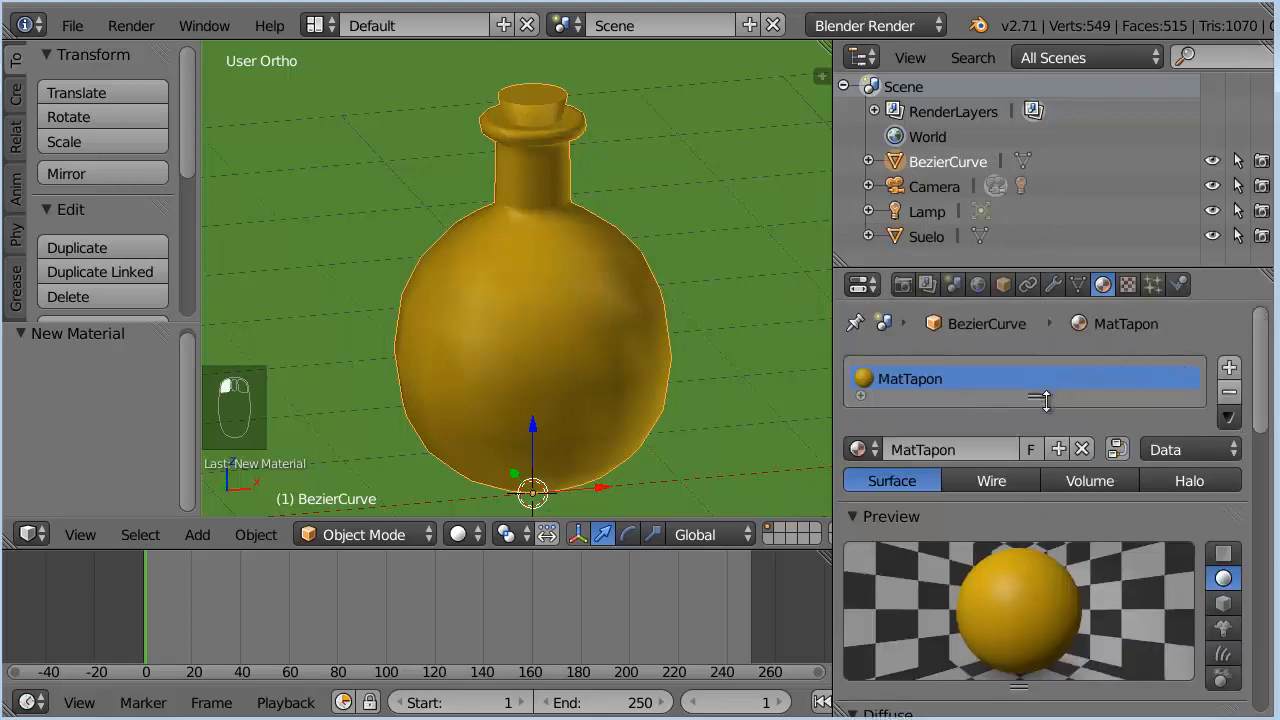
left_click_drag(1040, 400, 1040, 446)
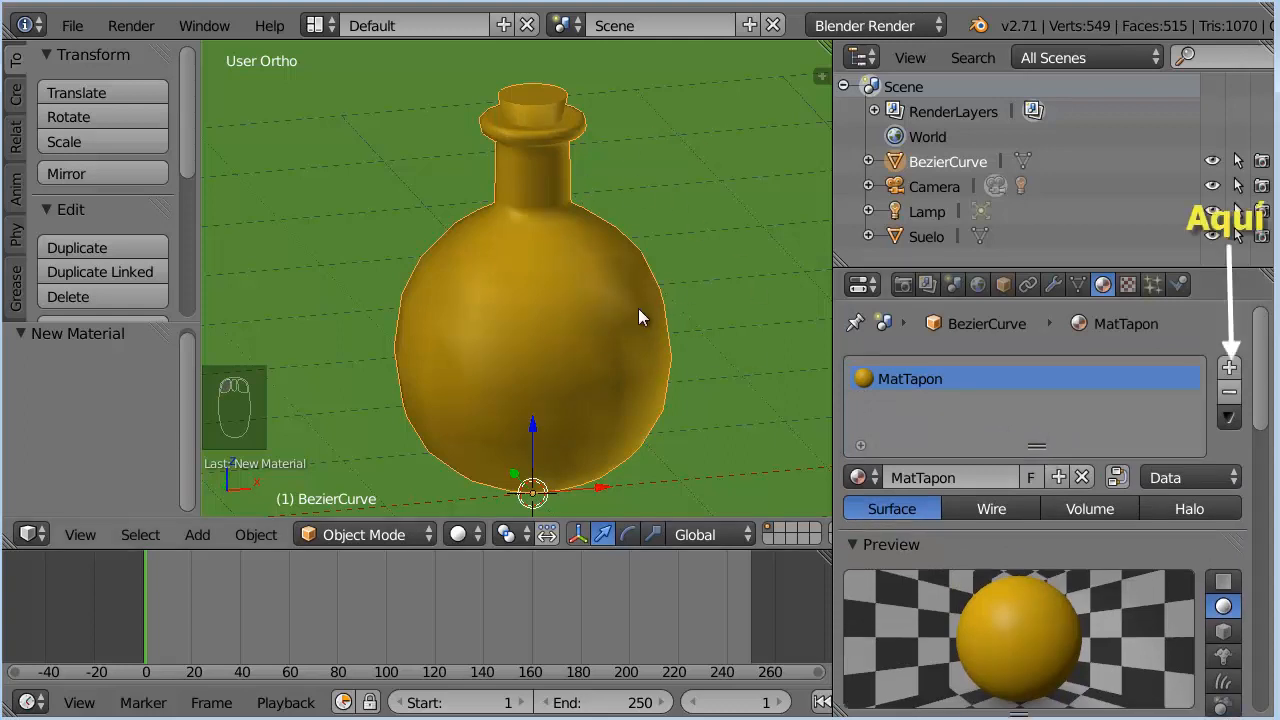
left_click(1229, 367)
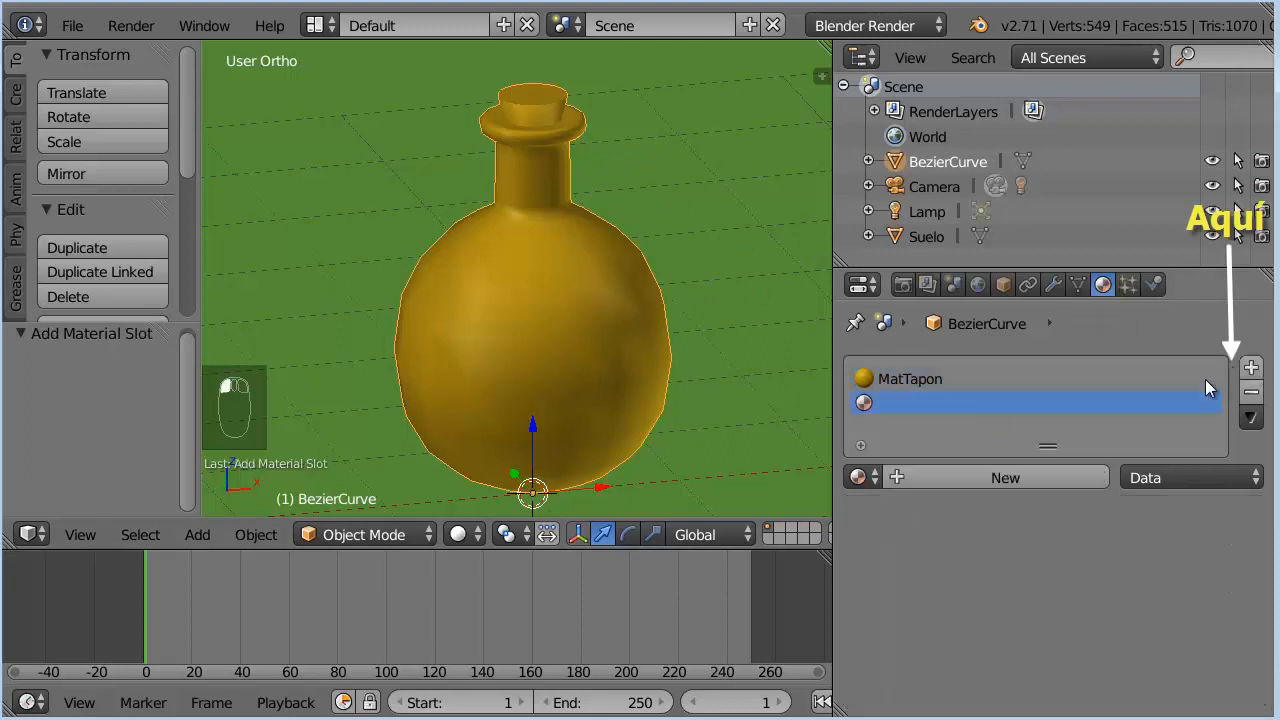
left_click(996, 479)
double_click(972, 478)
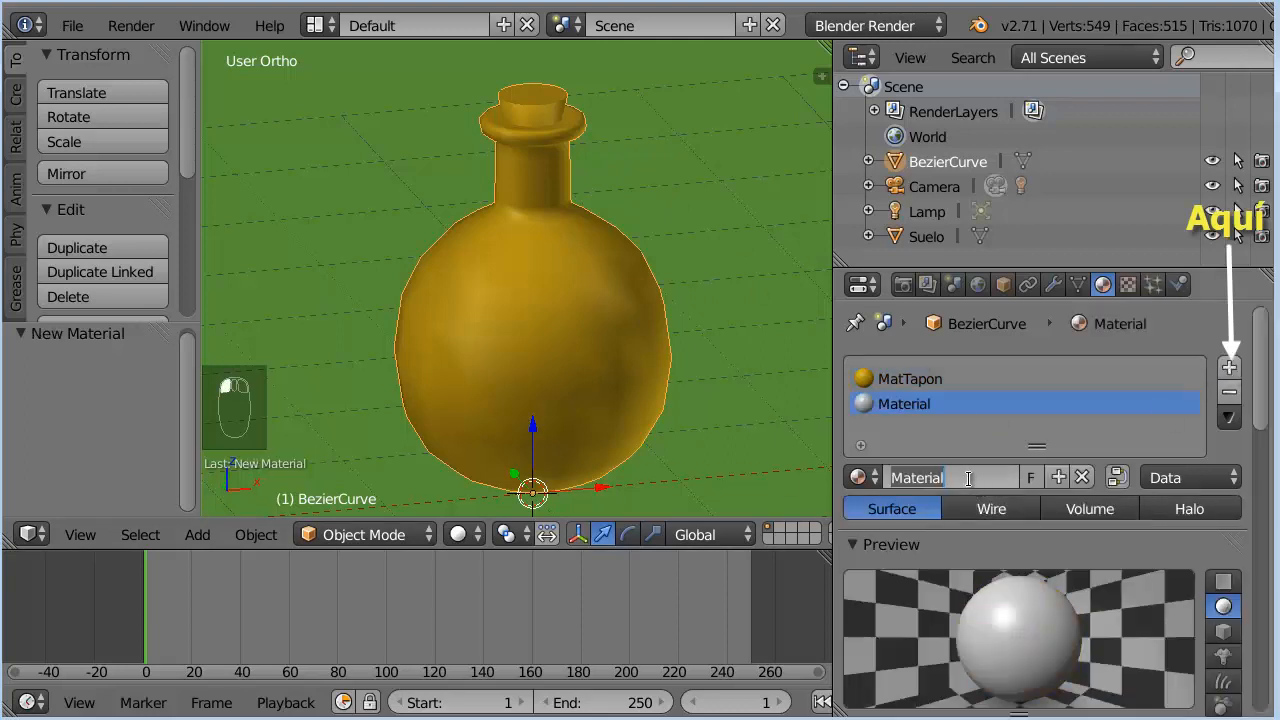
type("MatCris")
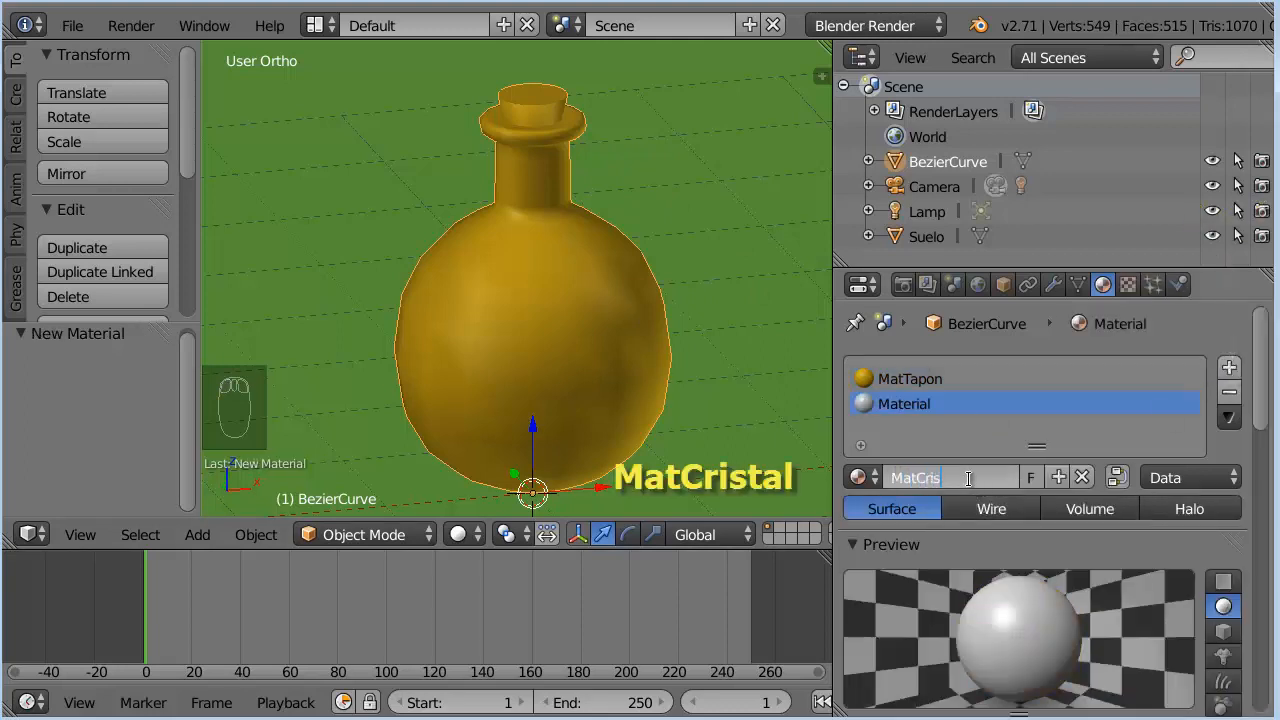
type("tal")
key("Return")
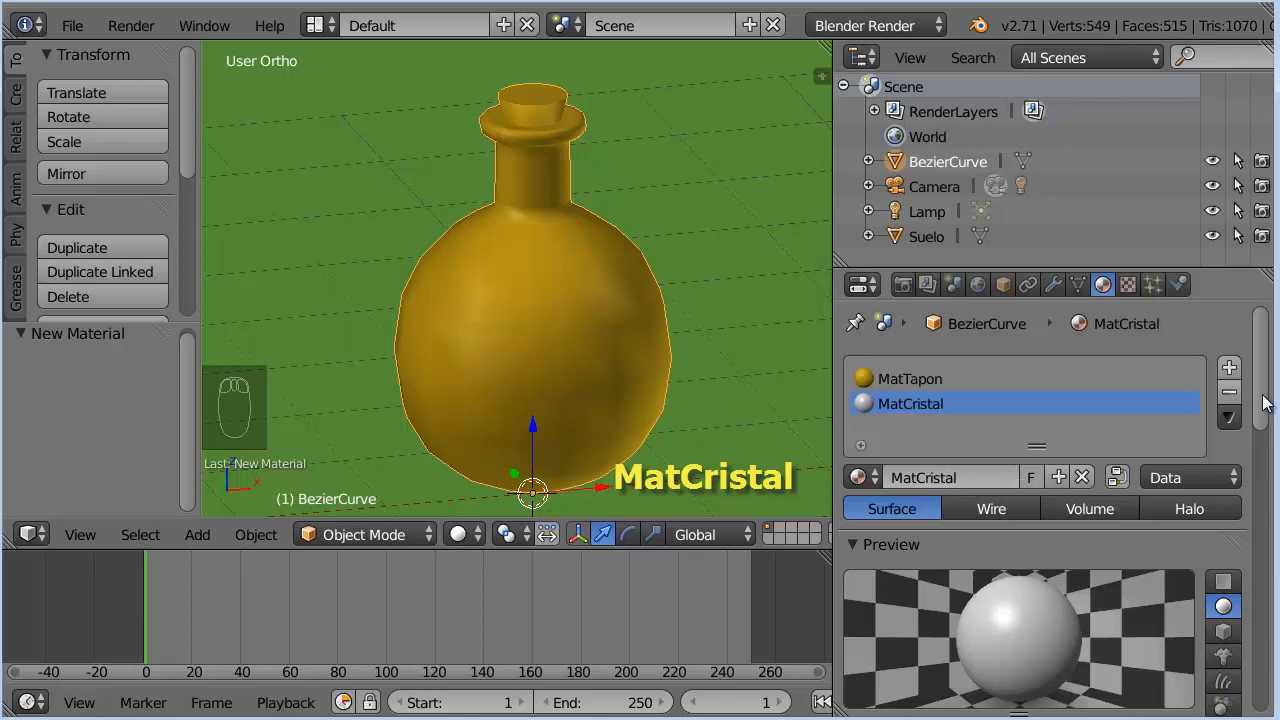
Step: Give MatCristal a bright blue diffuse colour and set its specular intensity to 0.8
left_click_drag(1261, 402, 1266, 479)
left_click(1022, 537)
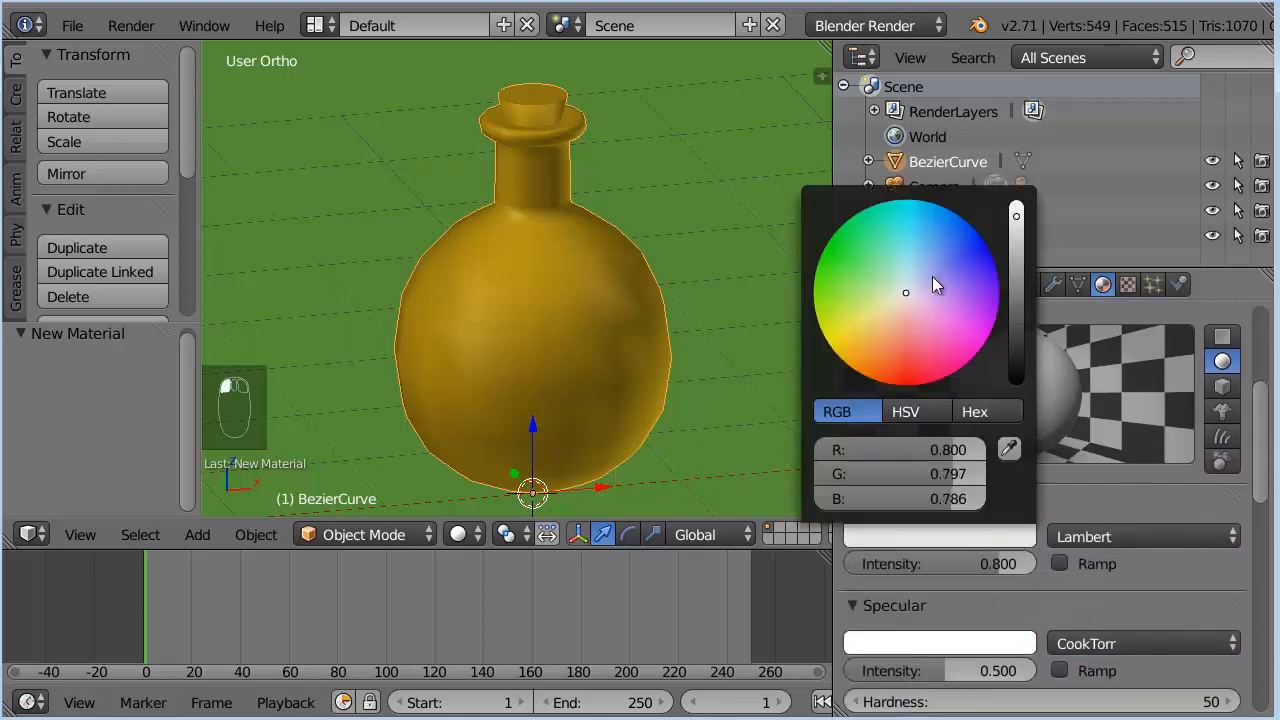
left_click_drag(937, 286, 979, 249)
left_click_drag(1263, 410, 1262, 450)
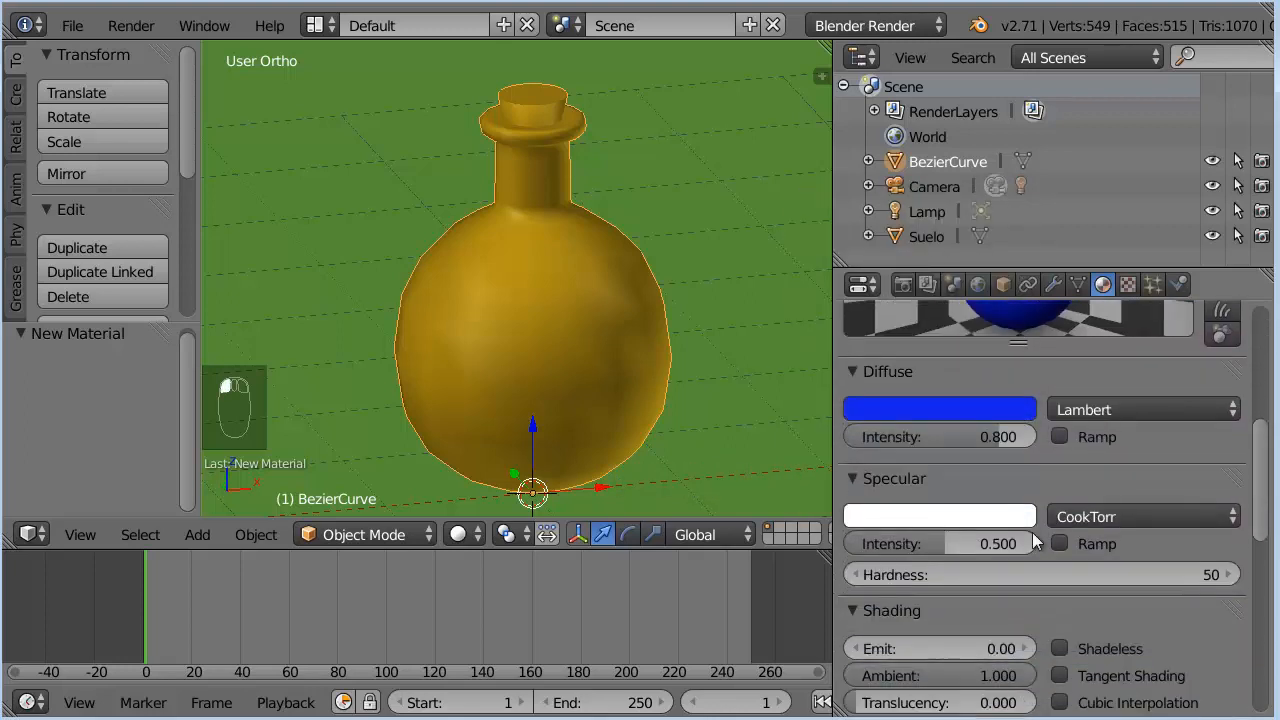
left_click(993, 543)
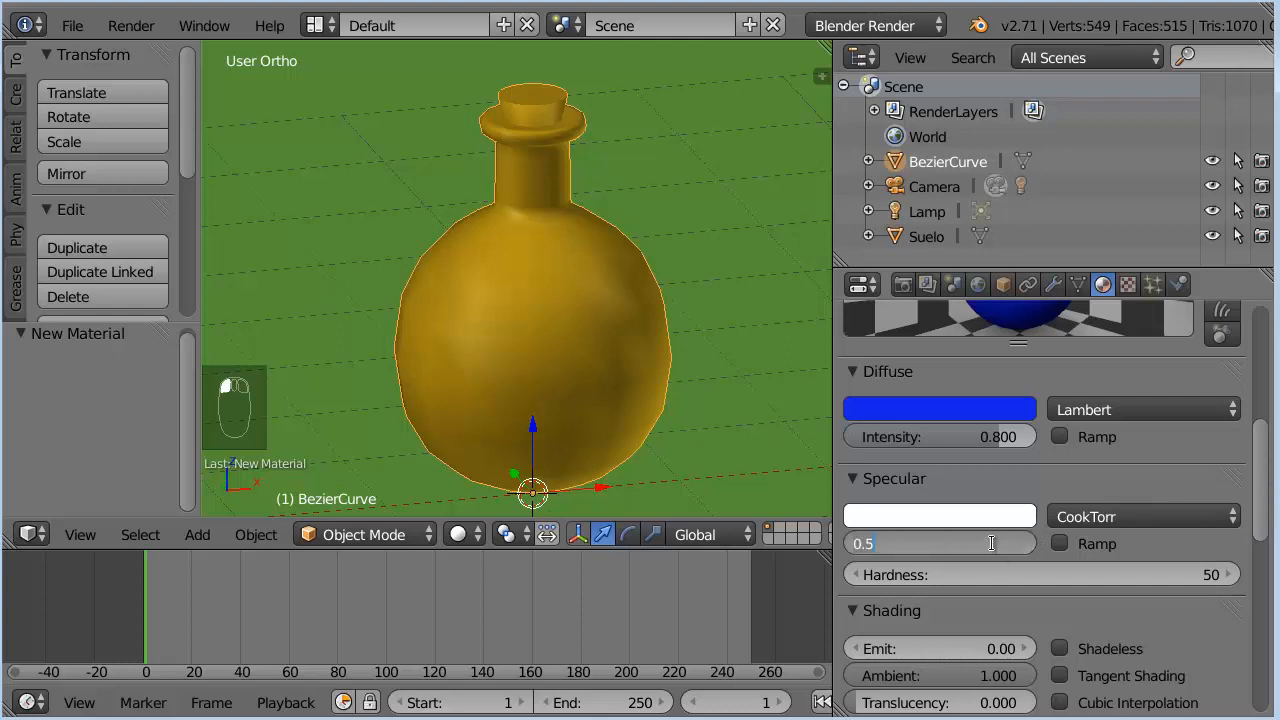
key("Return")
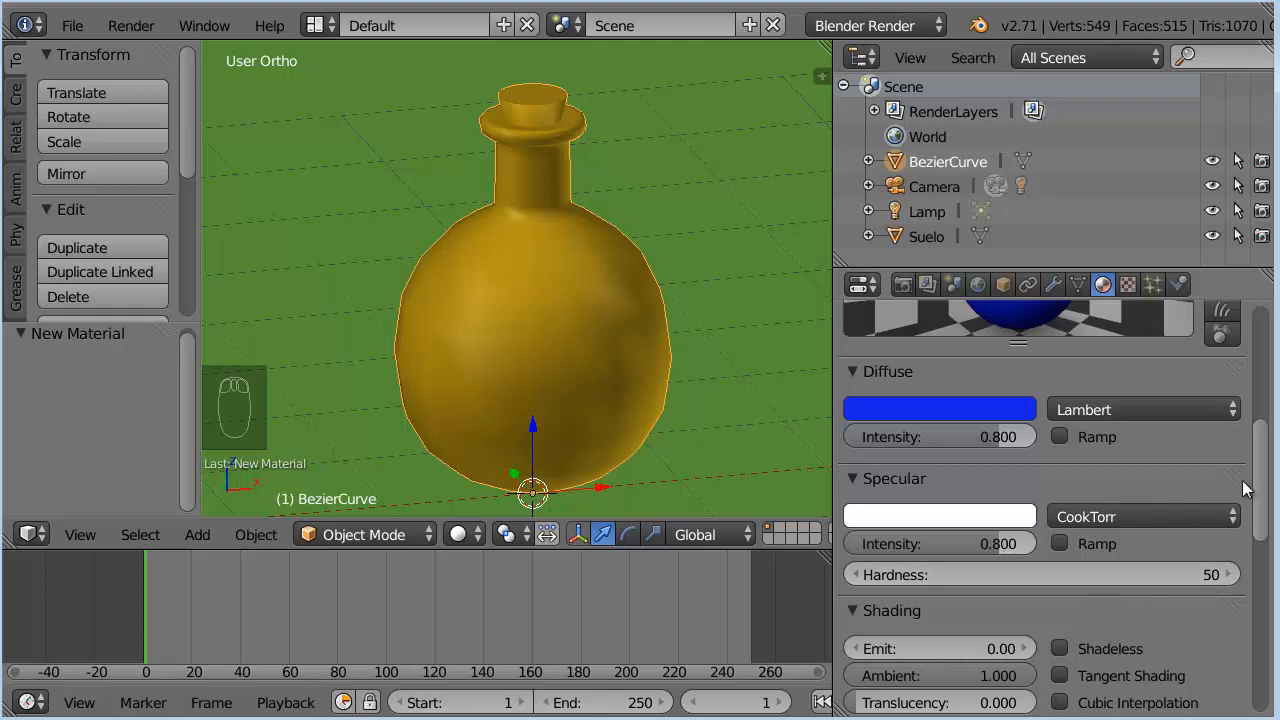
Step: Enable transparency for MatCristal and set its alpha to 0.5
left_click_drag(1260, 497, 1268, 582)
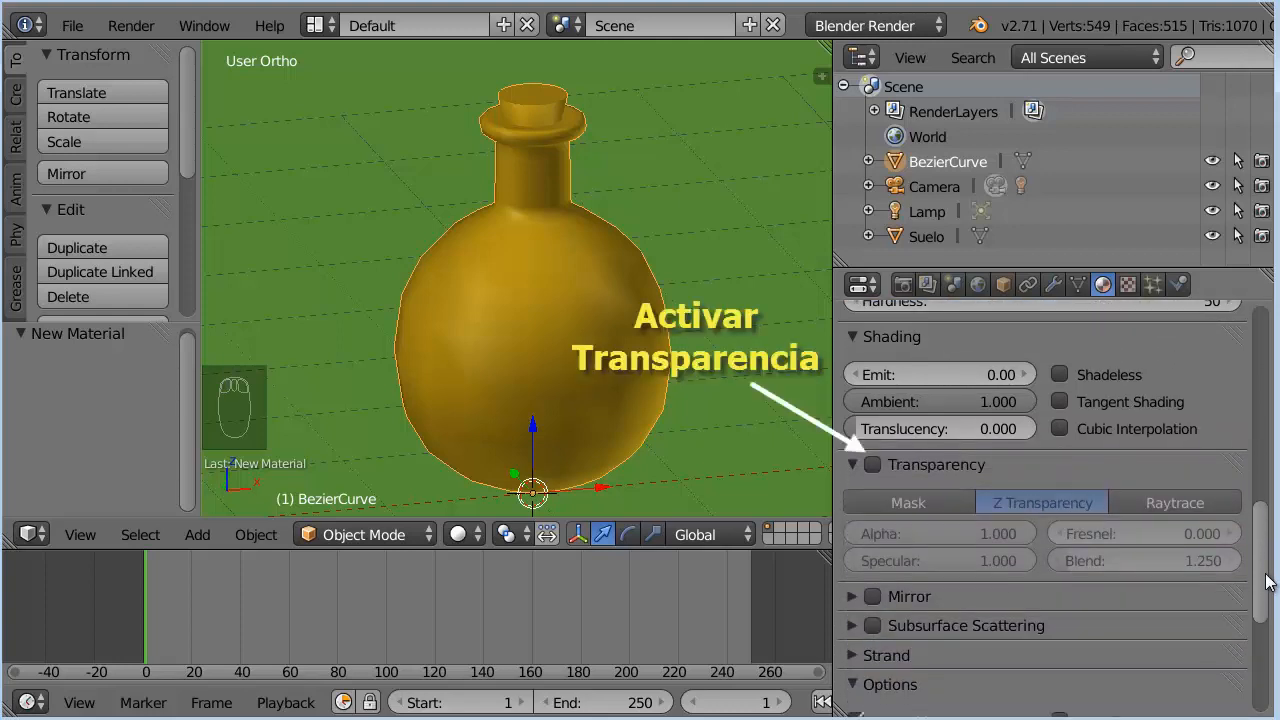
left_click(873, 465)
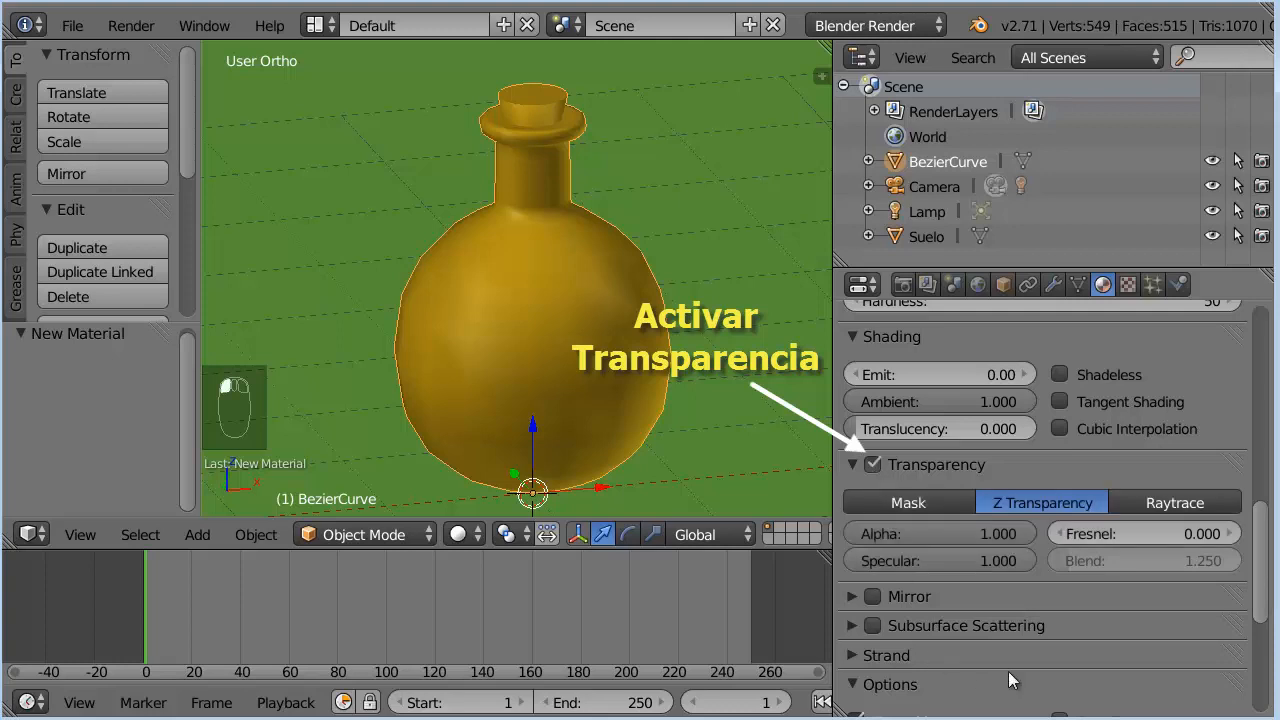
left_click(995, 534)
type("0.5")
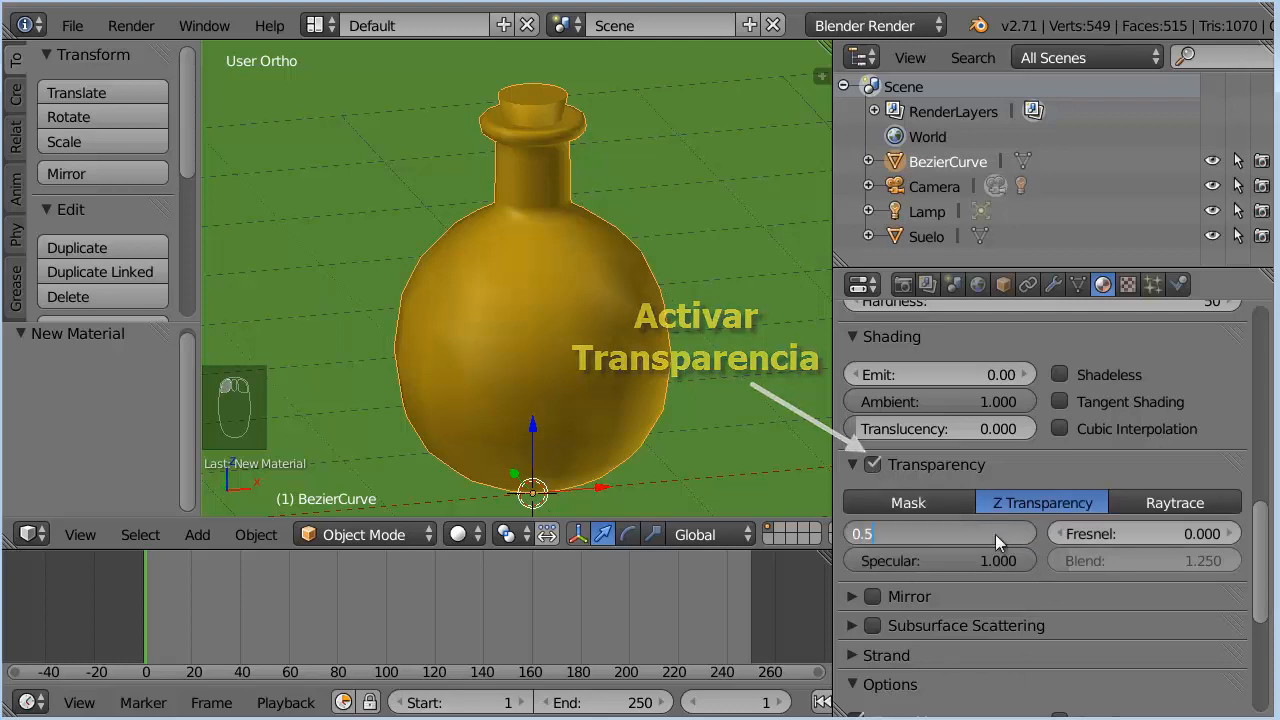
key("Return")
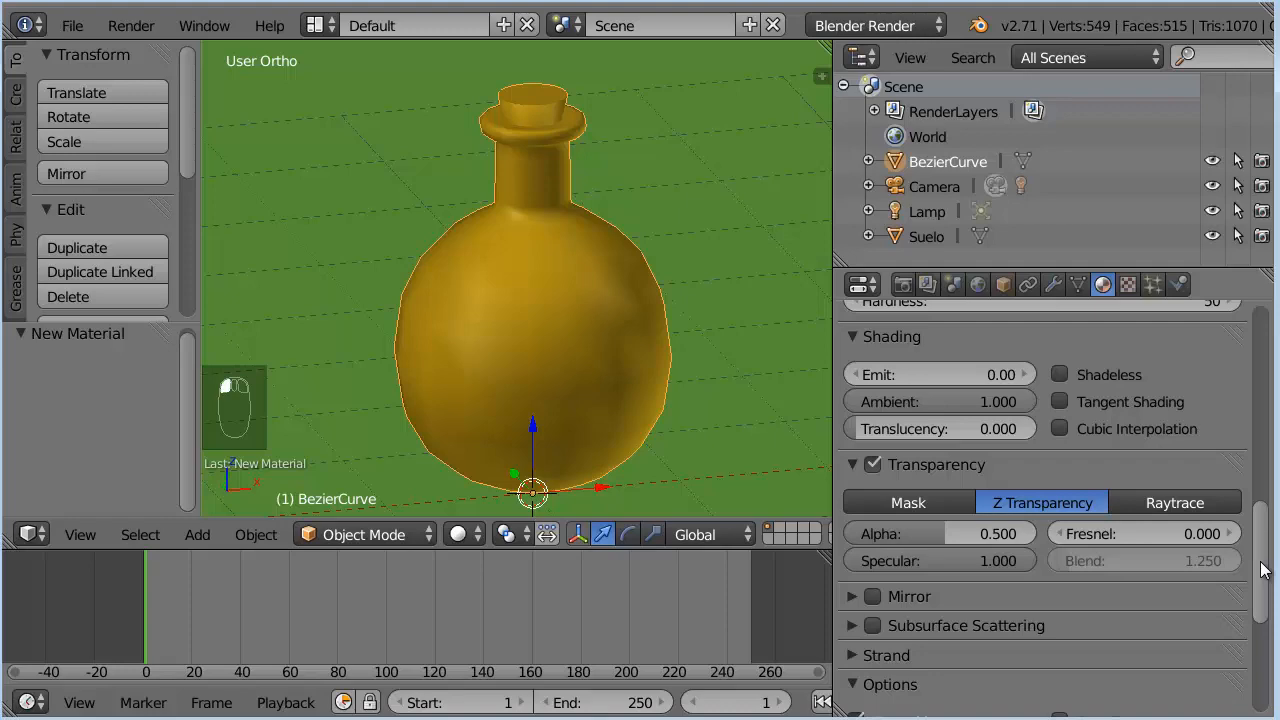
Step: Invert the cork selection in the bottle mesh and assign MatCristal to all of the glass faces
left_click_drag(1262, 570, 1262, 375)
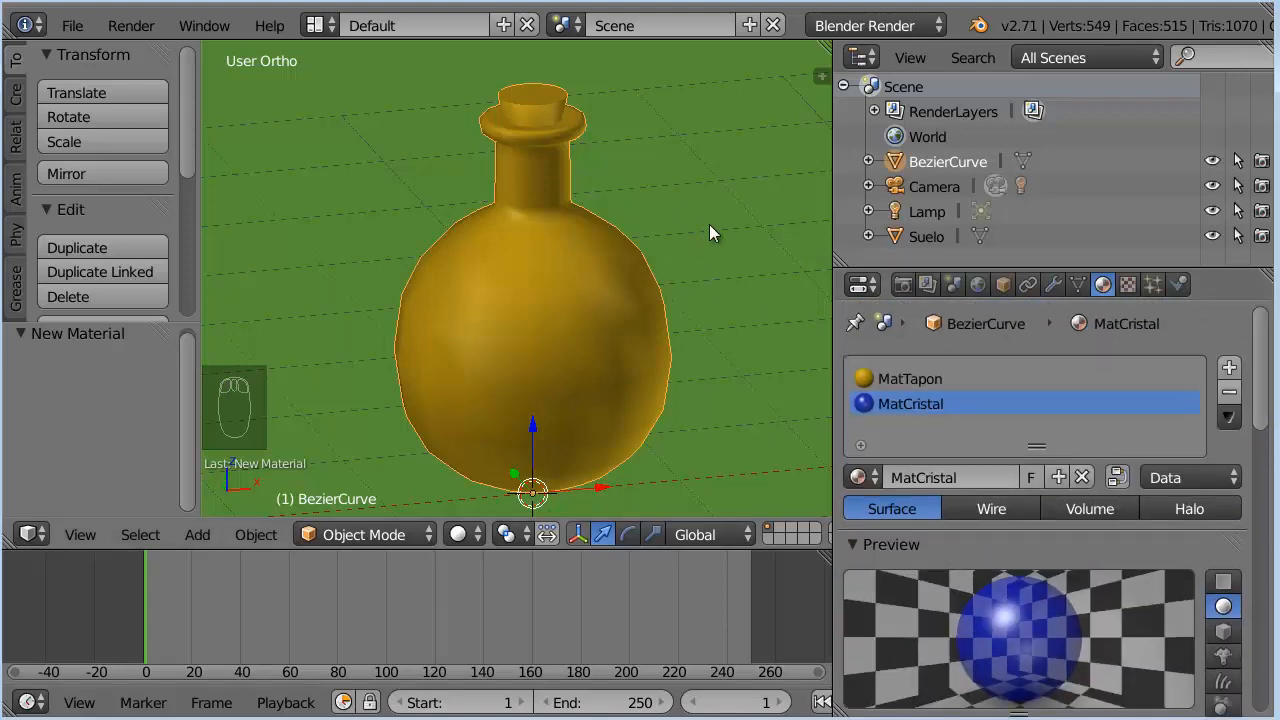
key("Tab")
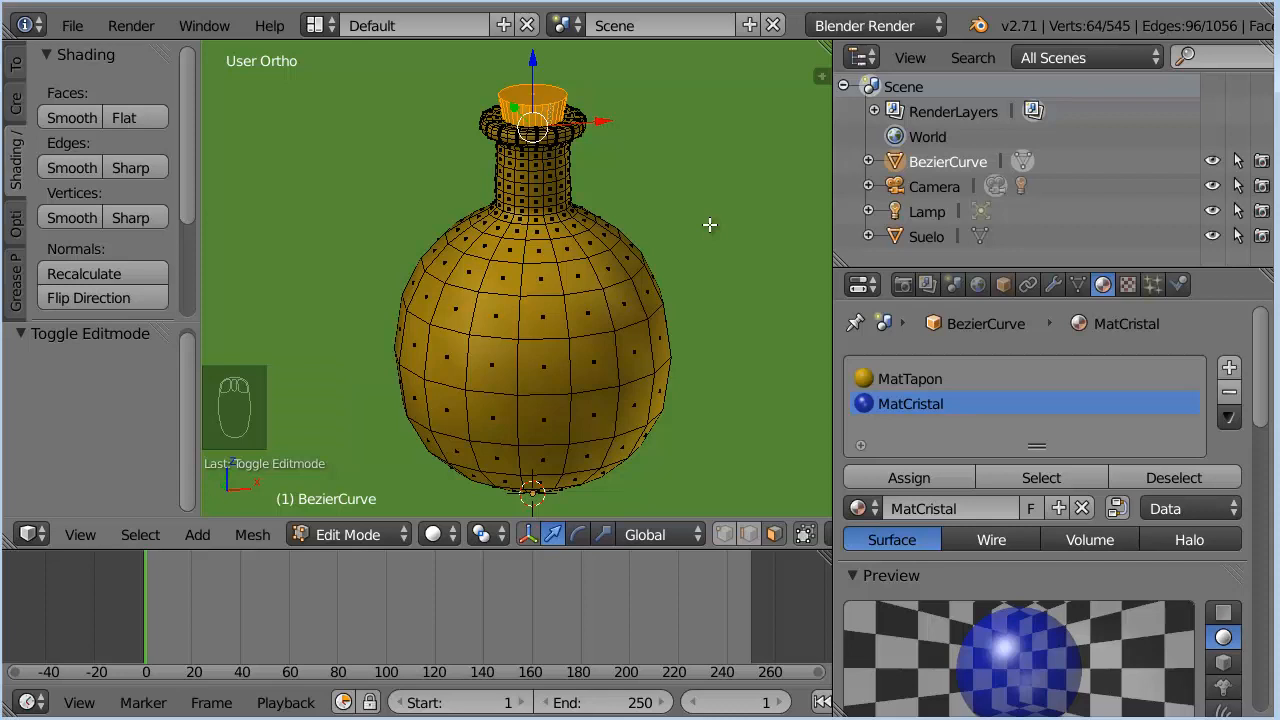
key("ctrl+i")
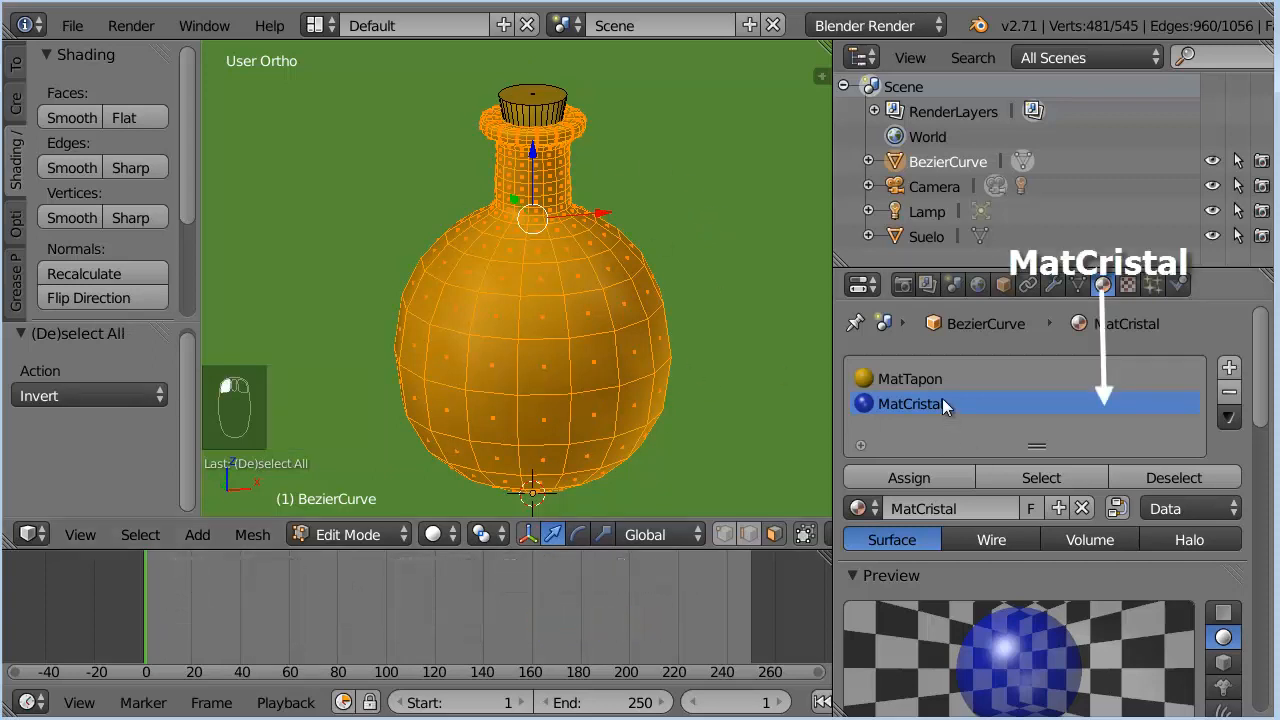
left_click(954, 479)
middle_click_drag(726, 317, 746, 343)
scroll(745, 343, "down", 1)
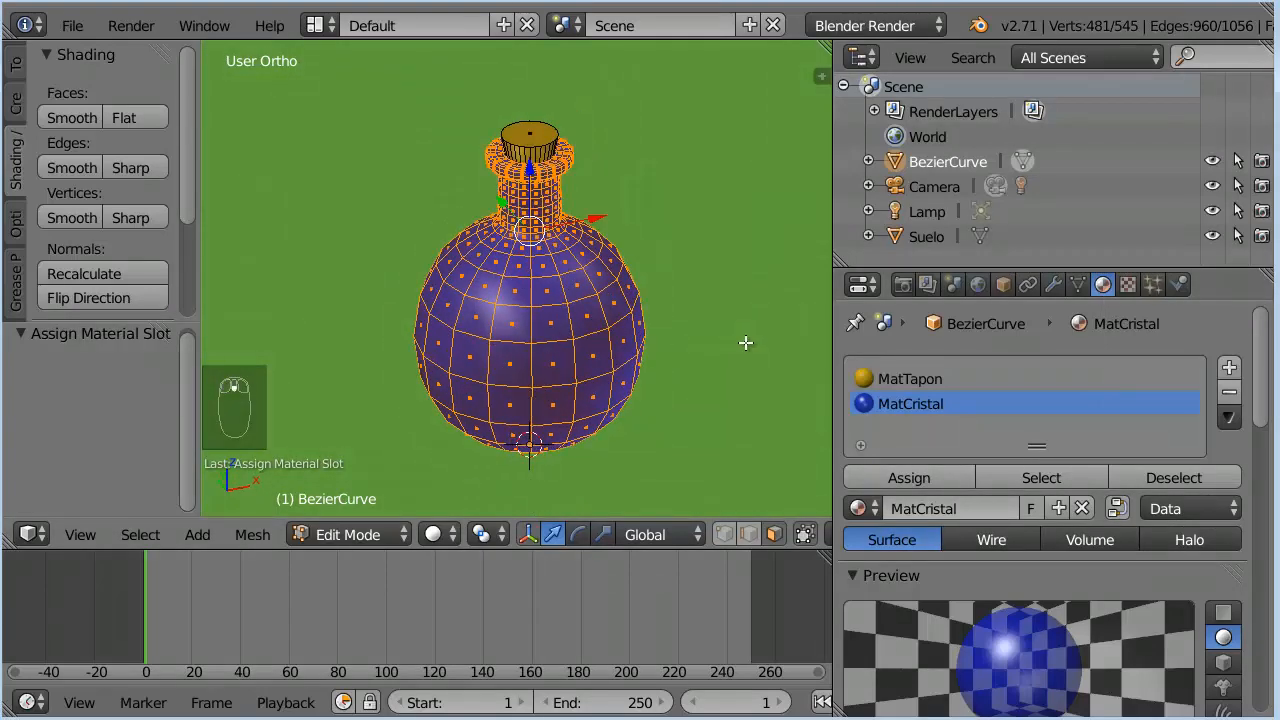
key("Tab")
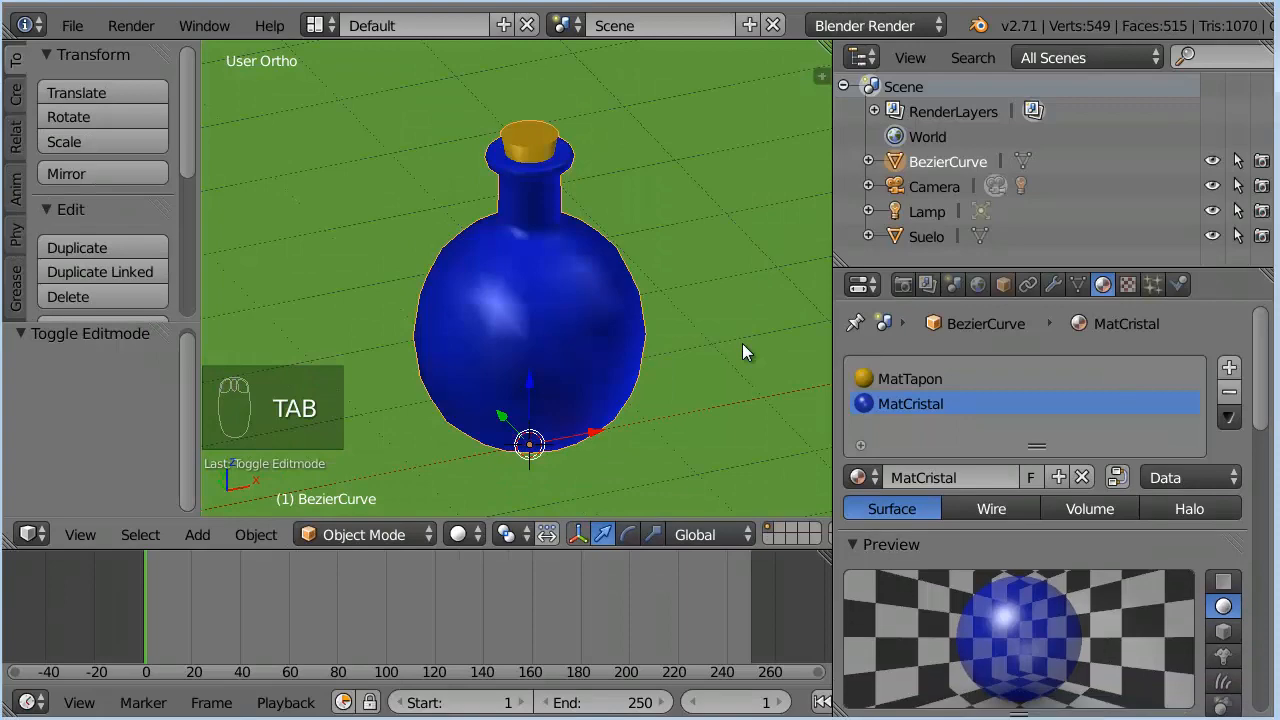
Step: Display the bottle's dimensions and use the Calculator to divide 0.5 by its 1.82 Z dimension
key("n")
left_click_drag(828, 285, 816, 75)
left_click(450, 718)
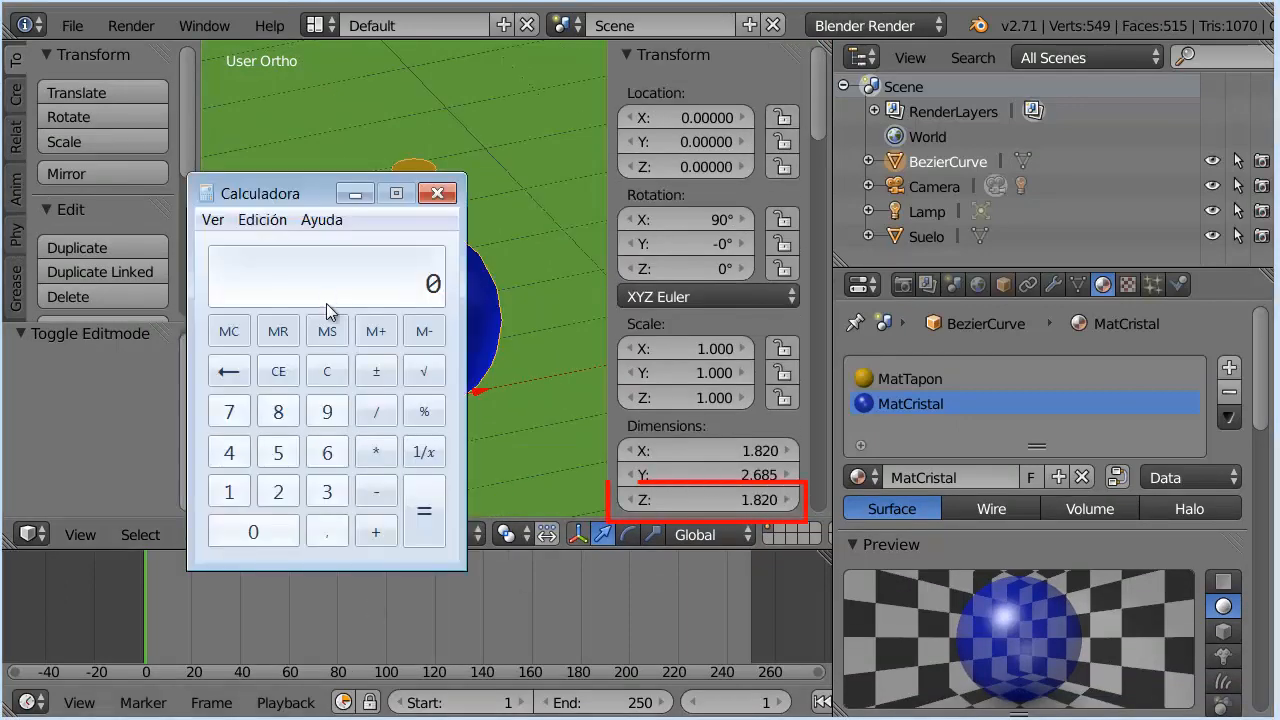
left_click(326, 531)
left_click(279, 455)
left_click(376, 411)
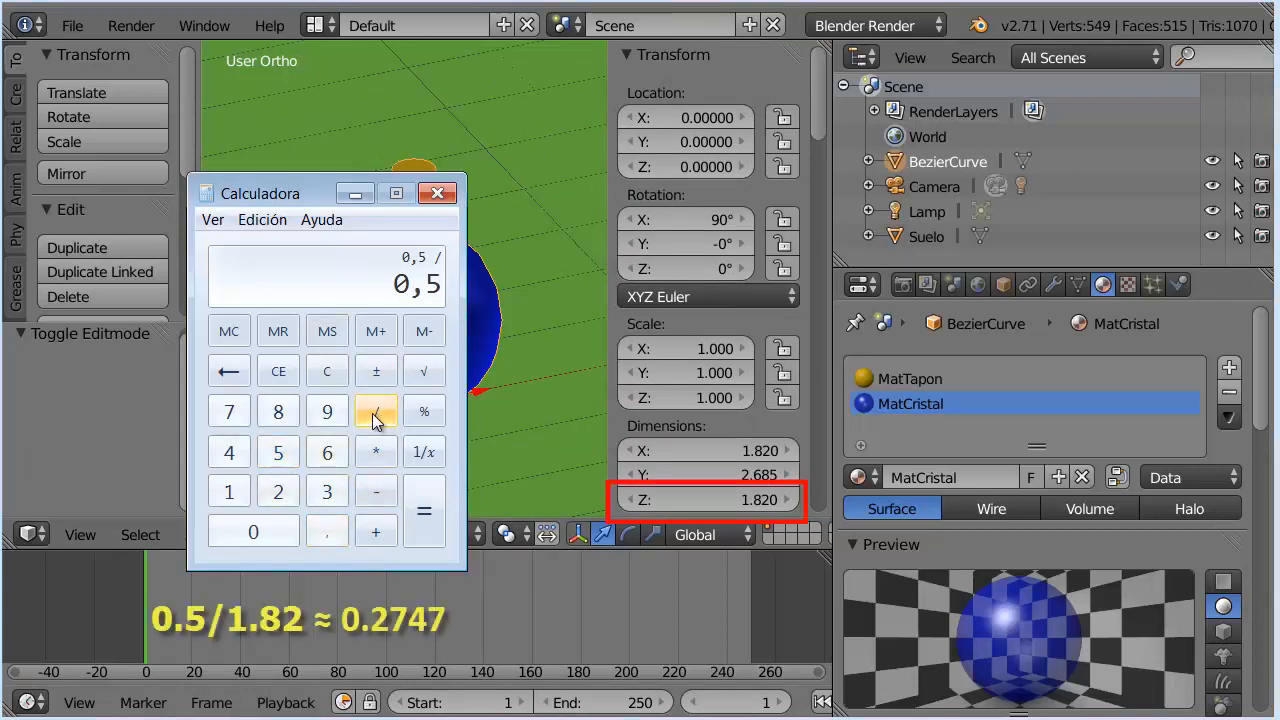
left_click(229, 491)
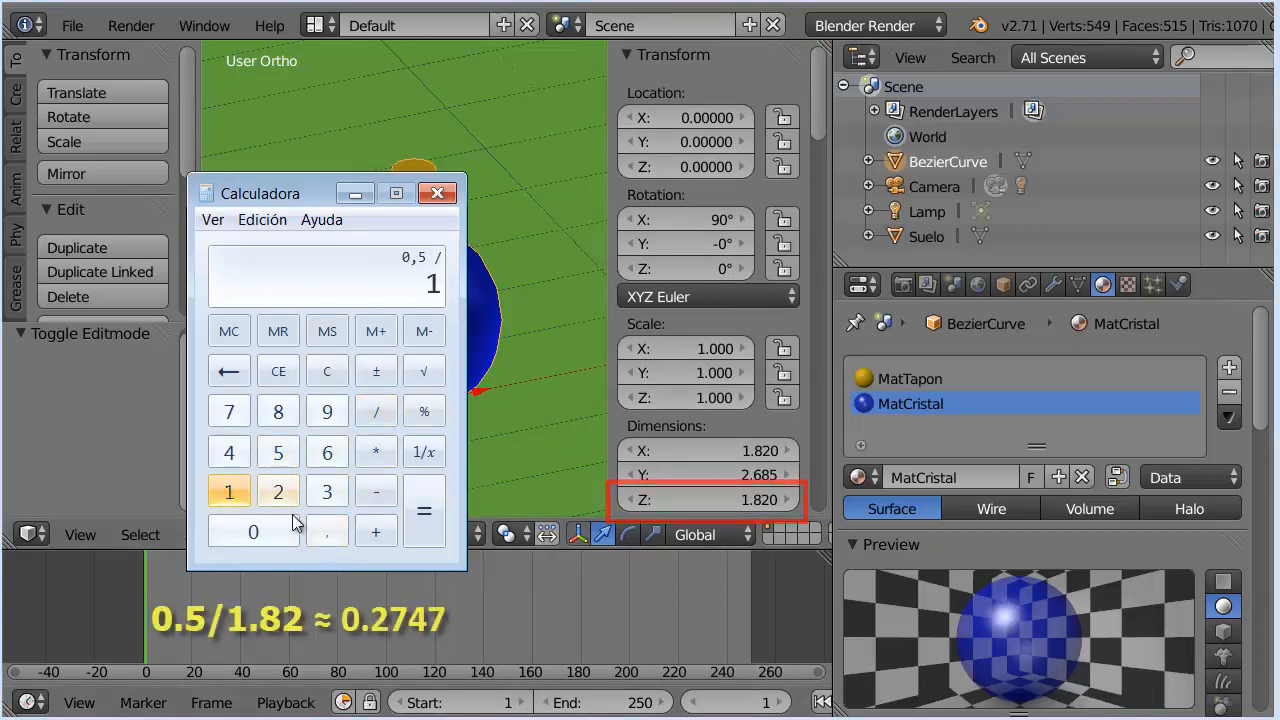
left_click(327, 531)
left_click(279, 412)
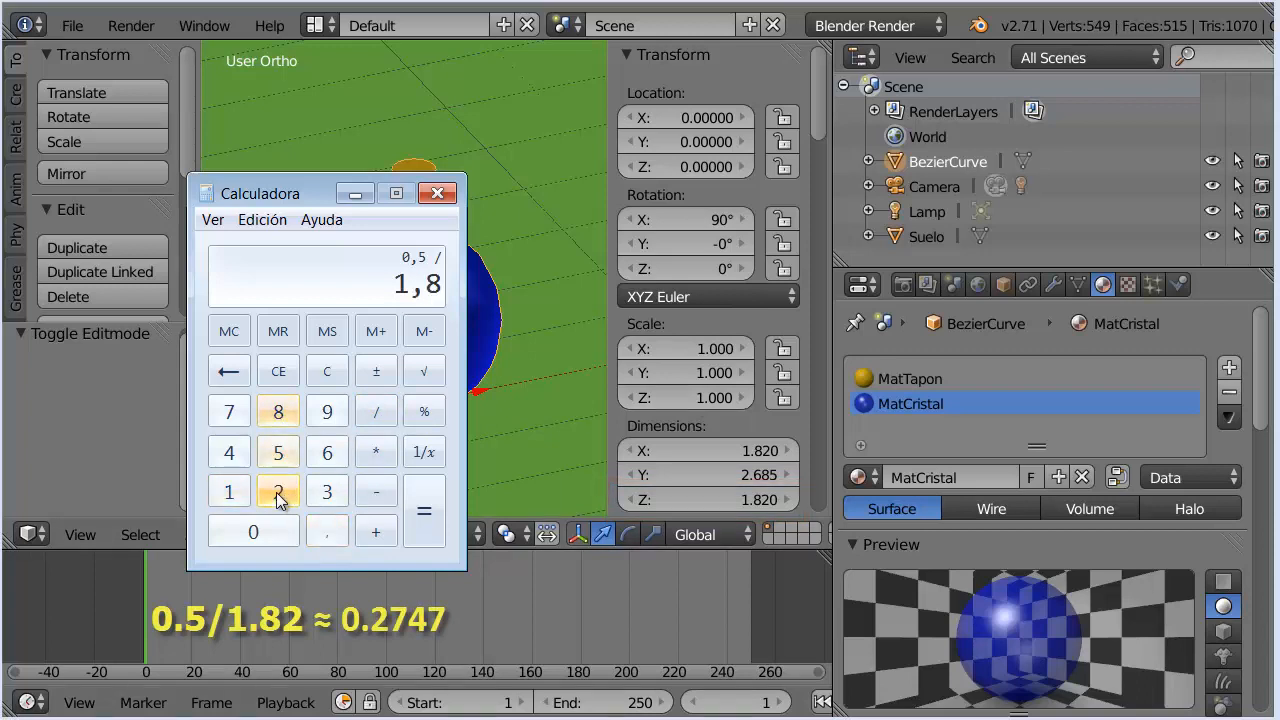
left_click(278, 491)
left_click(422, 510)
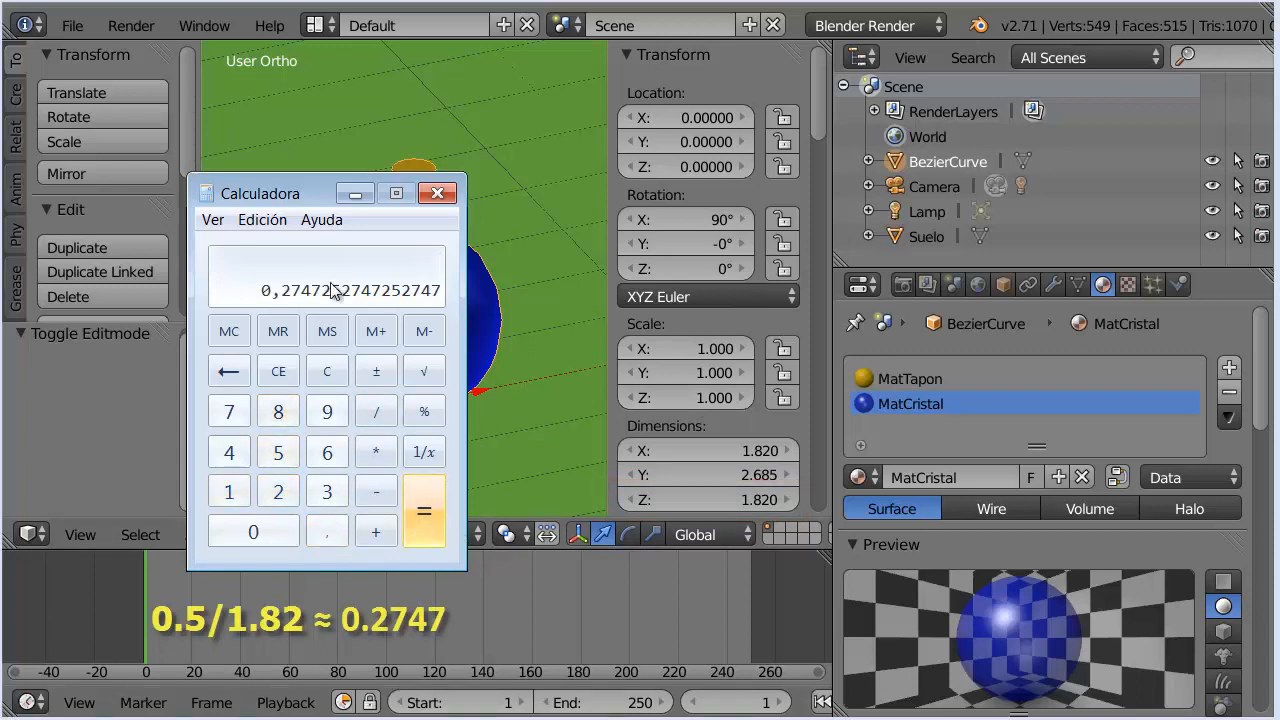
left_click(437, 193)
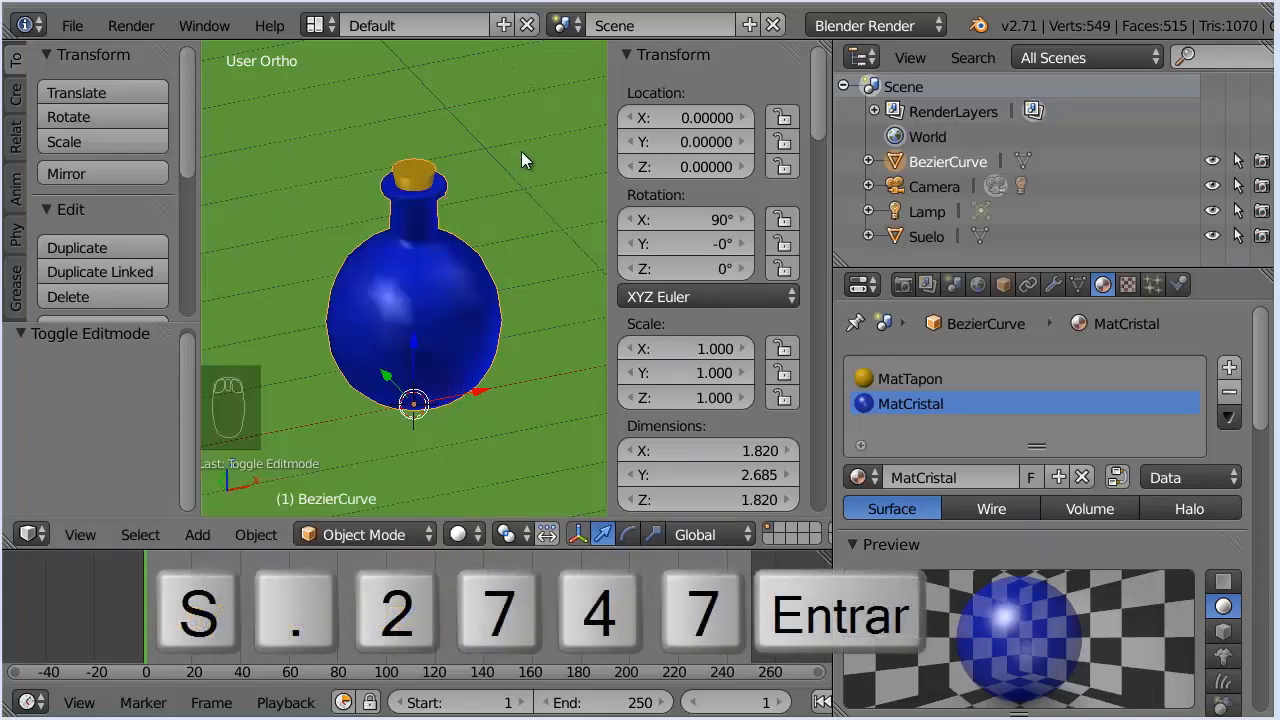
Step: Scale the whole bottle uniformly by a factor of 0.2747
type("s")
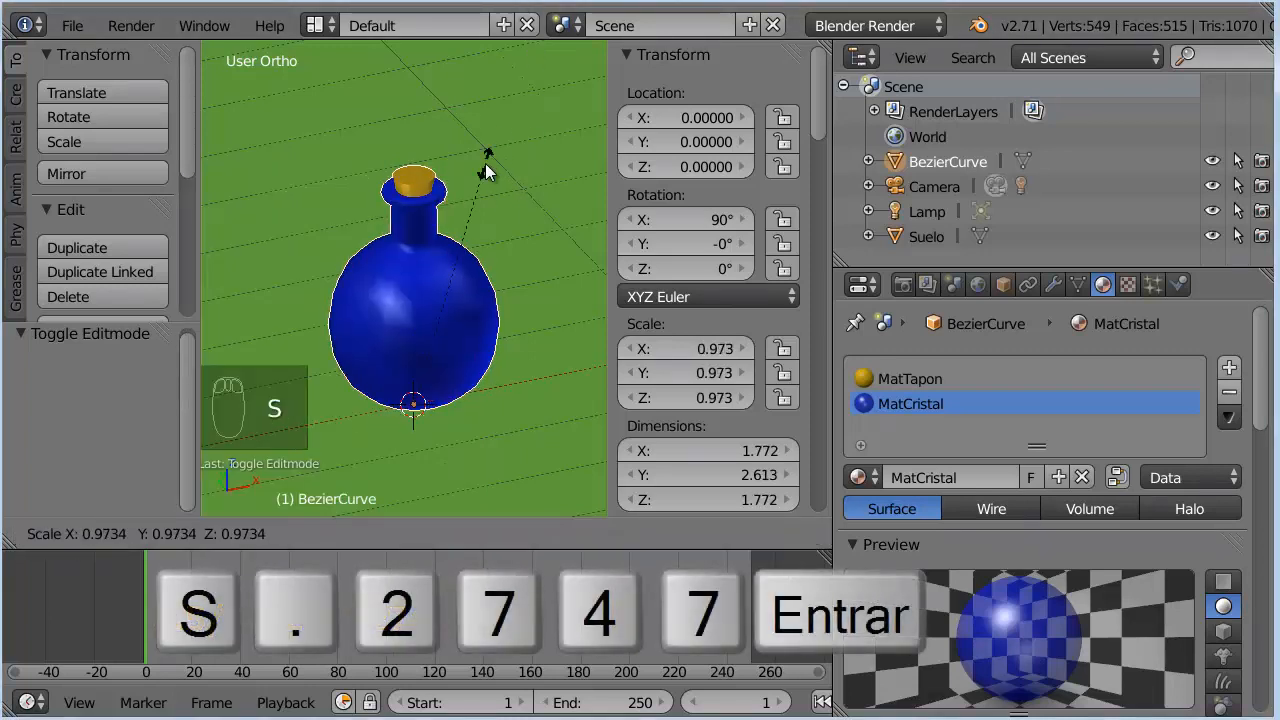
type(".2747")
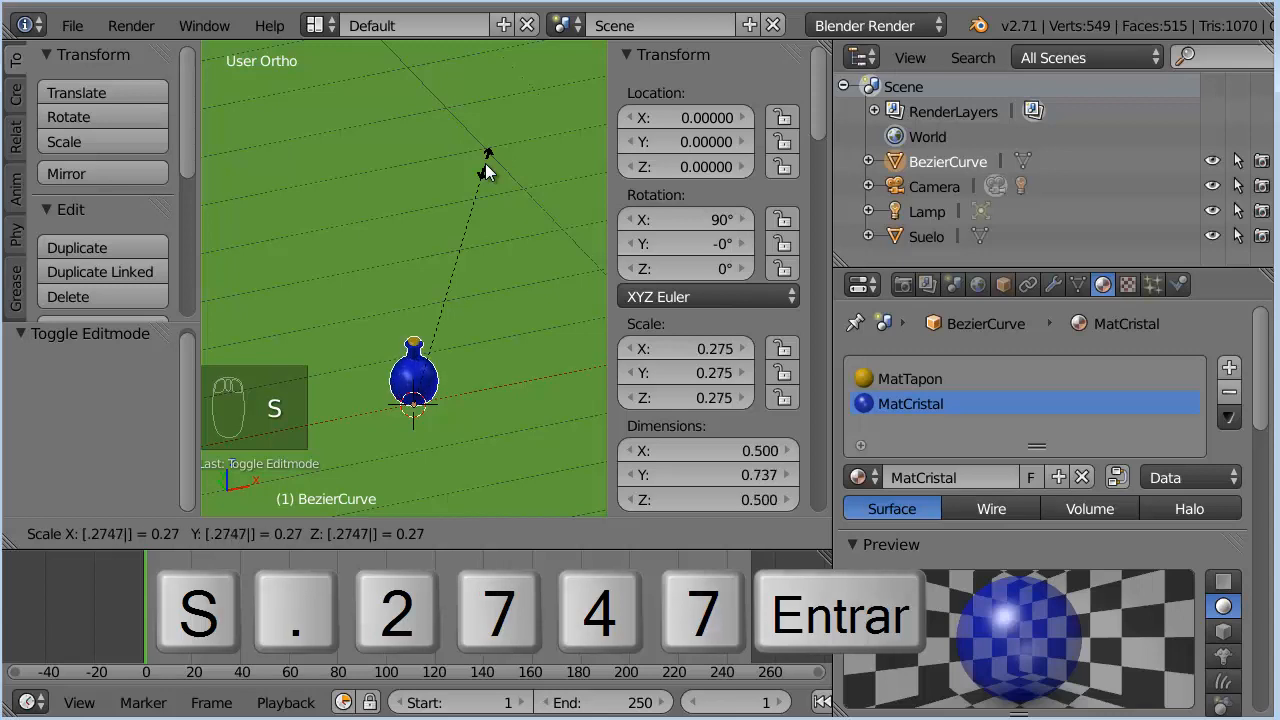
key("Return")
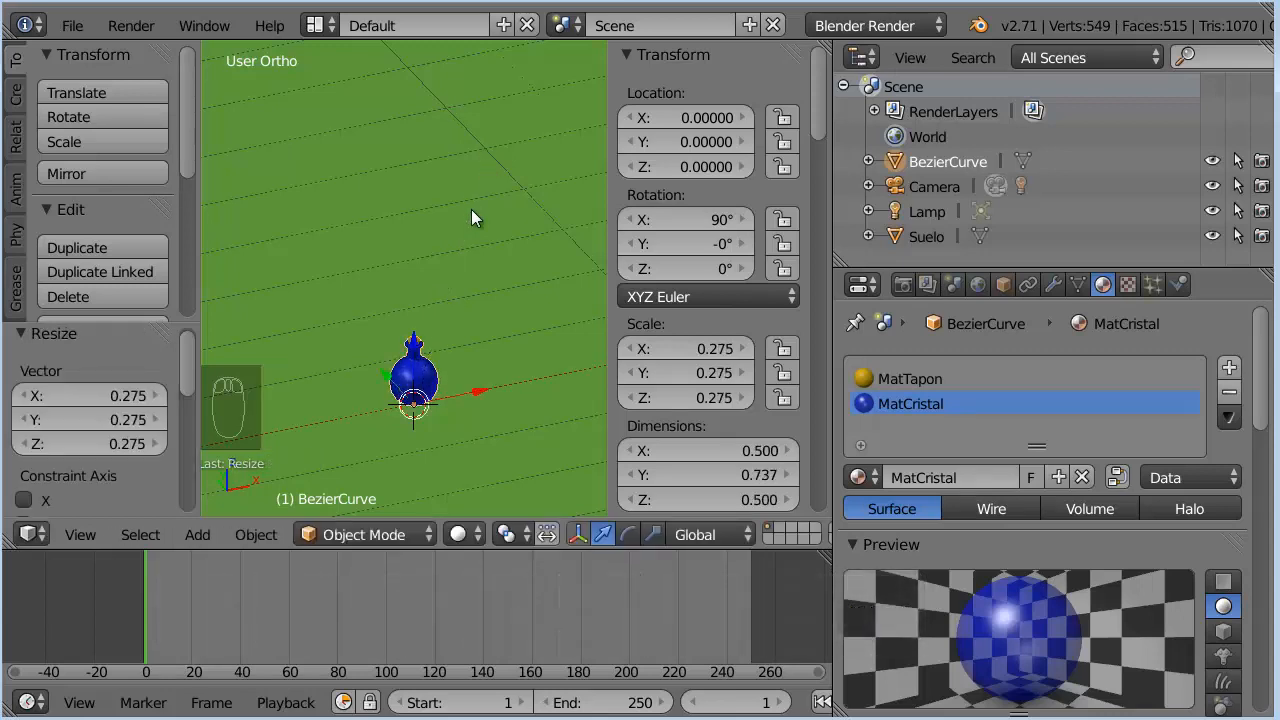
Step: In front view, raise the 3D cursor to Z 0.3, inside the bottle's body
middle_click_drag(471, 214, 475, 320)
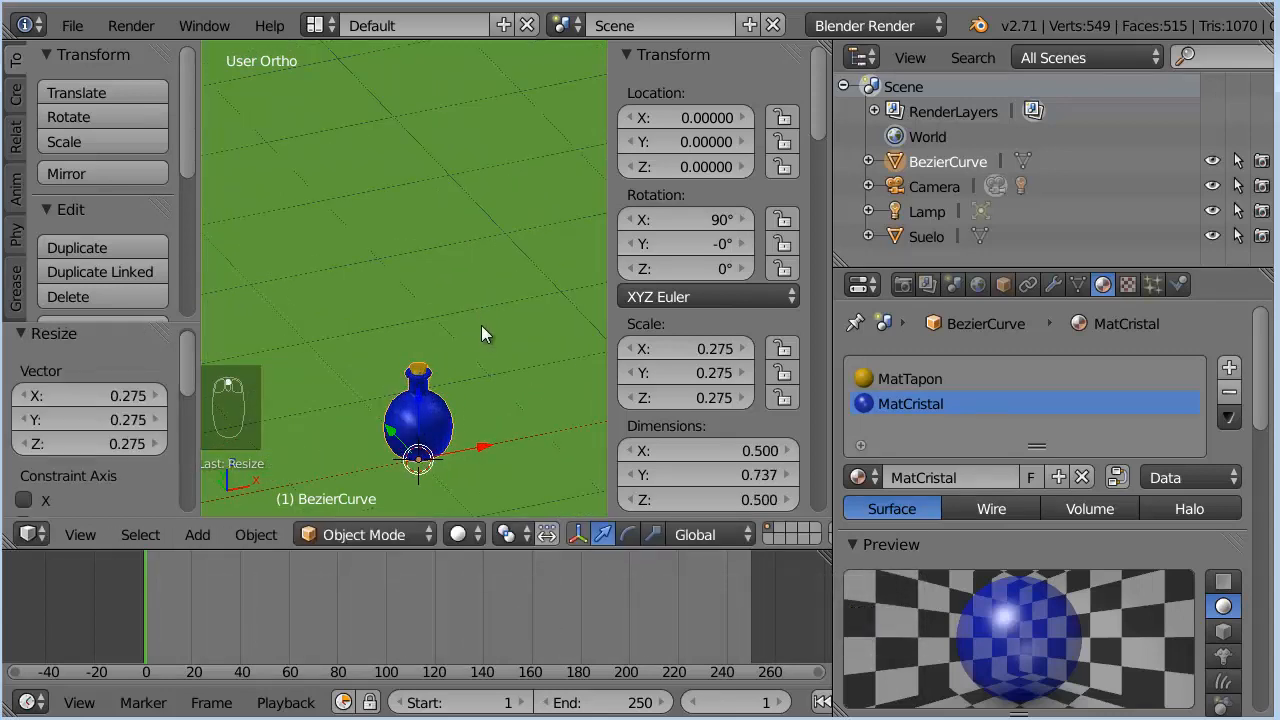
key("KP_1")
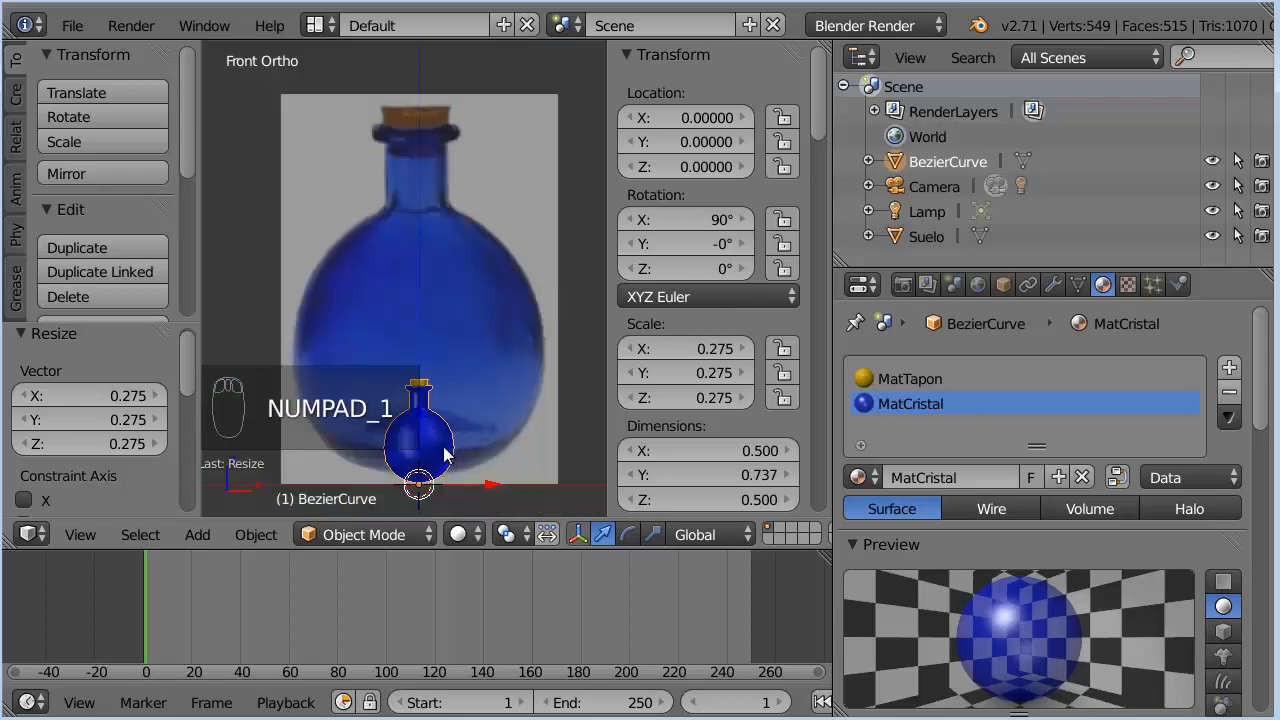
left_click_drag(821, 116, 816, 182)
left_click_drag(816, 237, 821, 289)
left_click(787, 289)
left_click(787, 289)
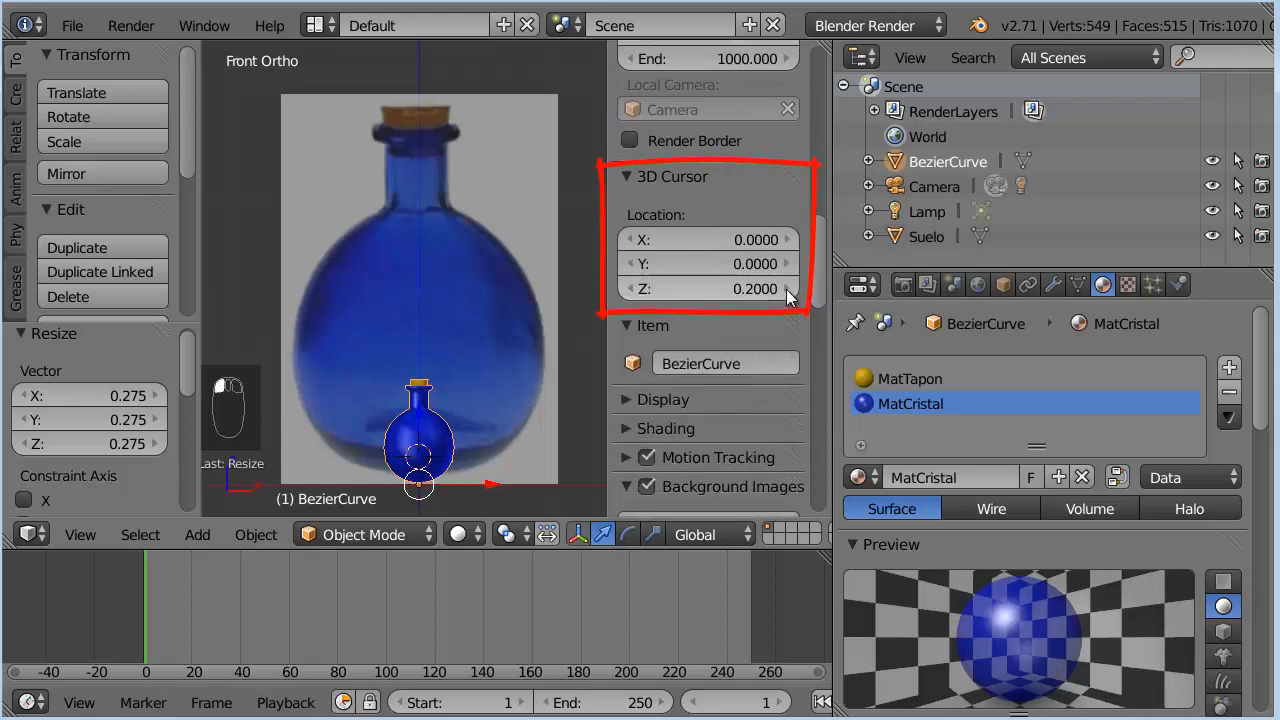
left_click(787, 289)
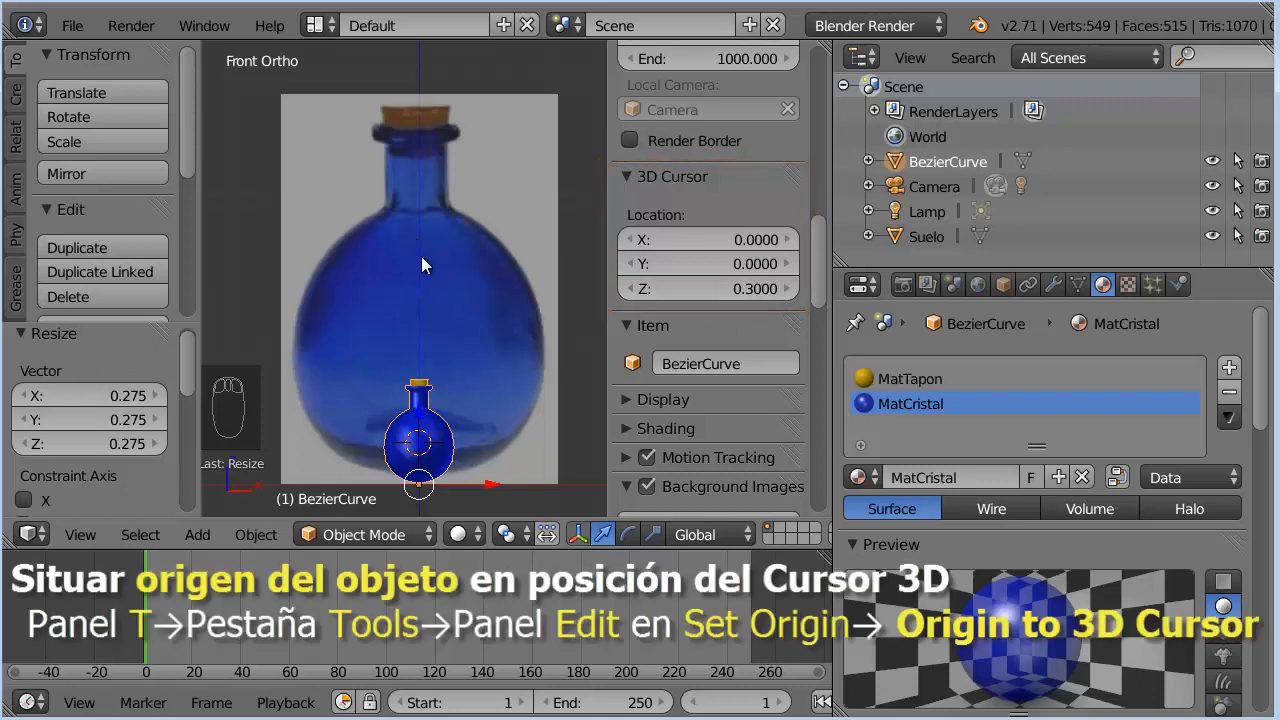
Step: Set the bottle's origin to the 3D cursor and inspect the bottle up close
scroll(188, 114, "down", 5)
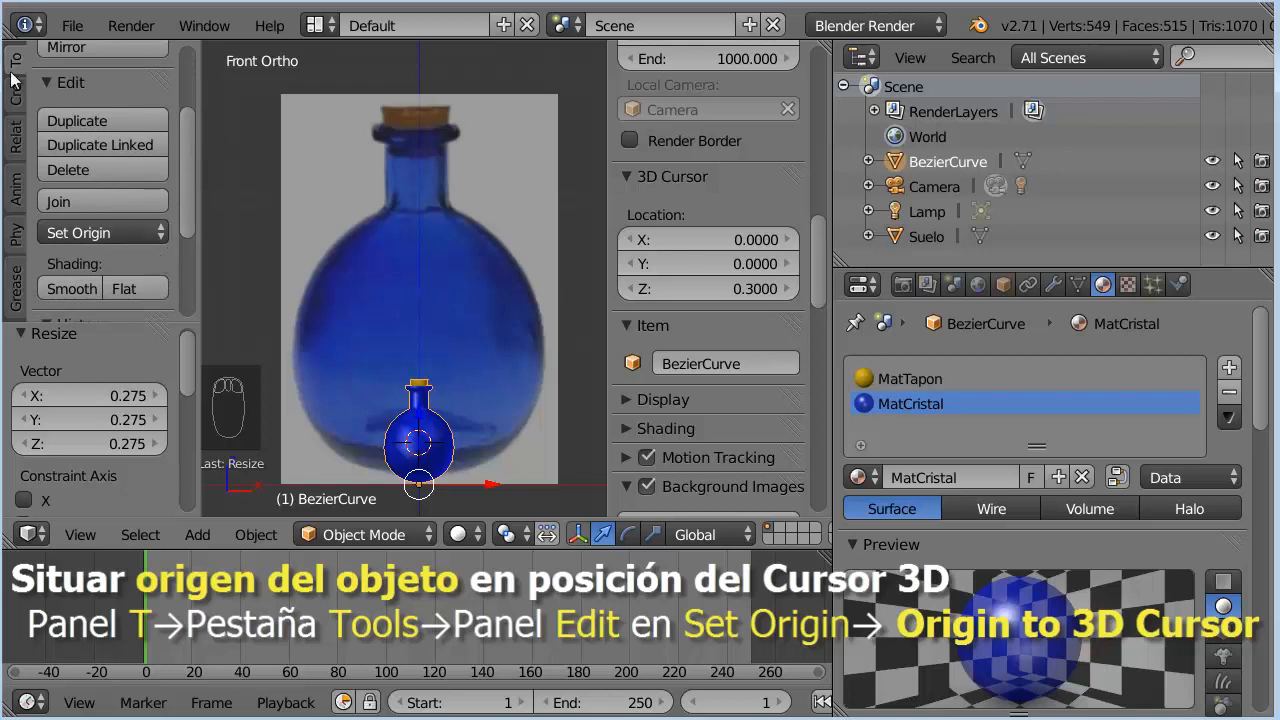
left_click(131, 231)
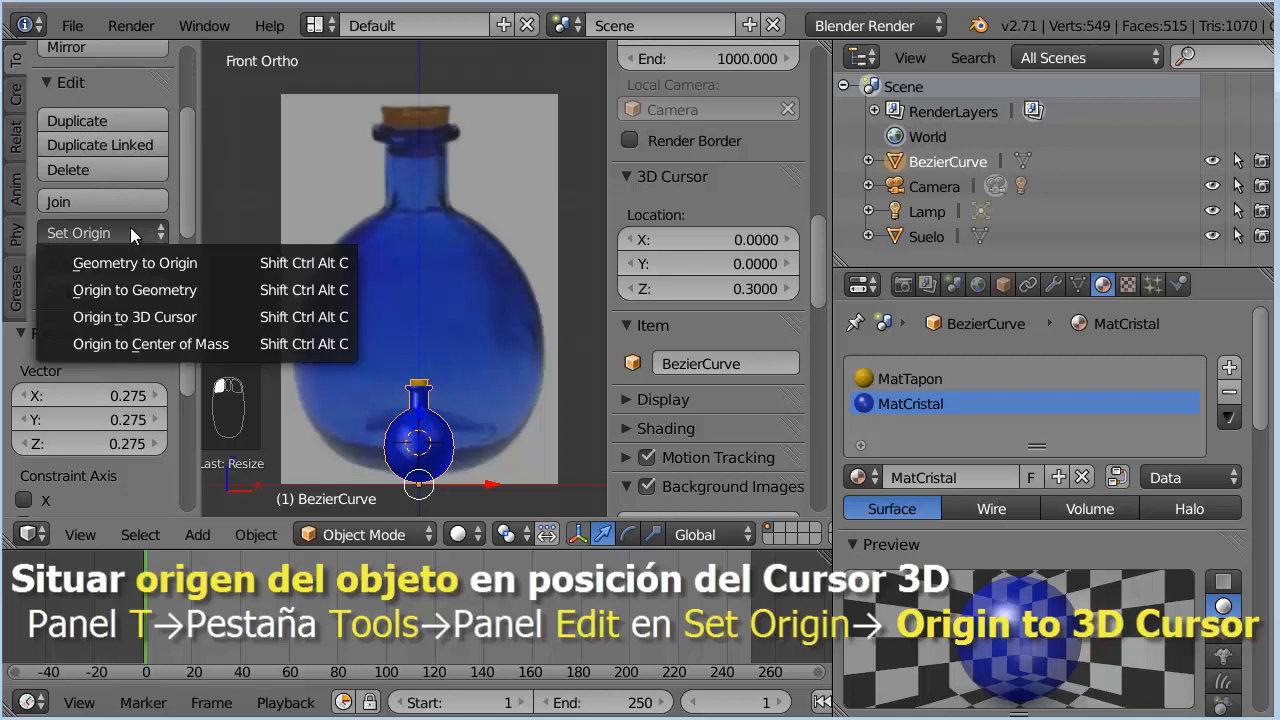
left_click(174, 317)
mouse_move(429, 282)
middle_mouse_down()
mouse_move(452, 305)
mouse_move(410, 361)
mouse_move(439, 267)
middle_mouse_up()
scroll(441, 392, "up", 2)
scroll(441, 274, "up", 3)
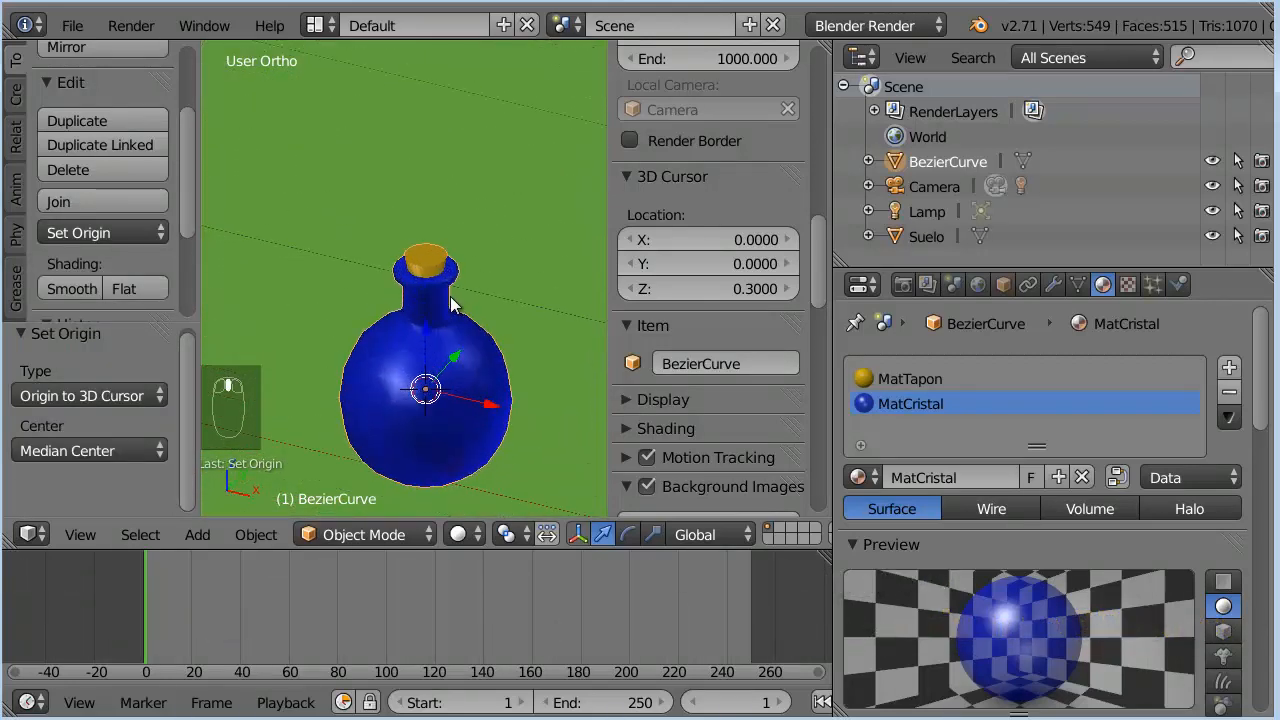
Step: Rename the bottle object to Botella and save over the existing botella.blend file
left_click(1004, 285)
double_click(982, 367)
type("Bo")
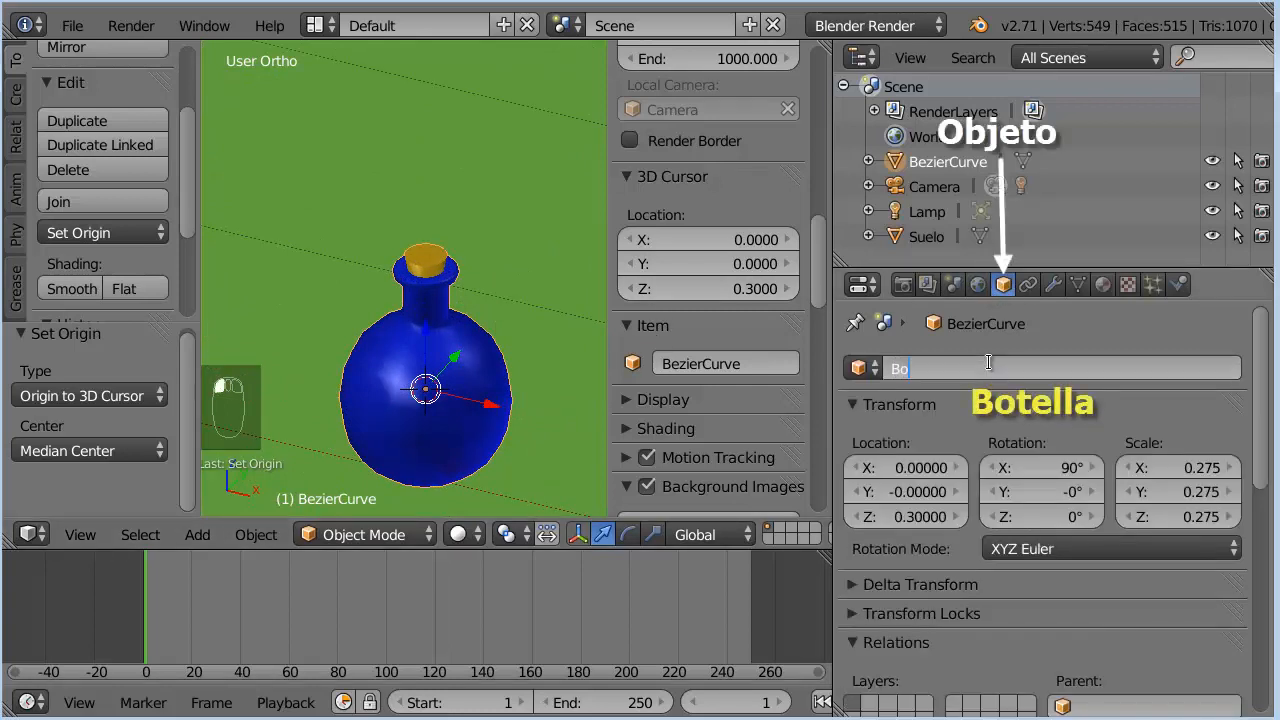
type("tella")
key("Return")
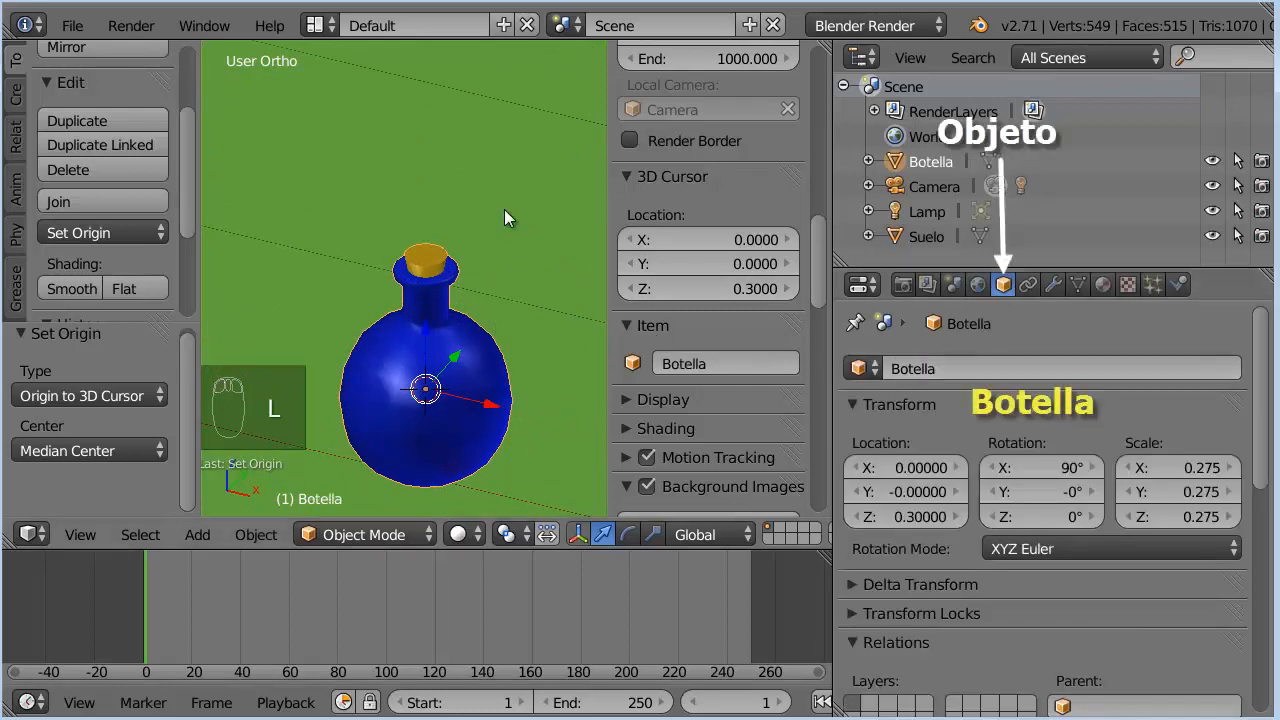
key("ctrl+s")
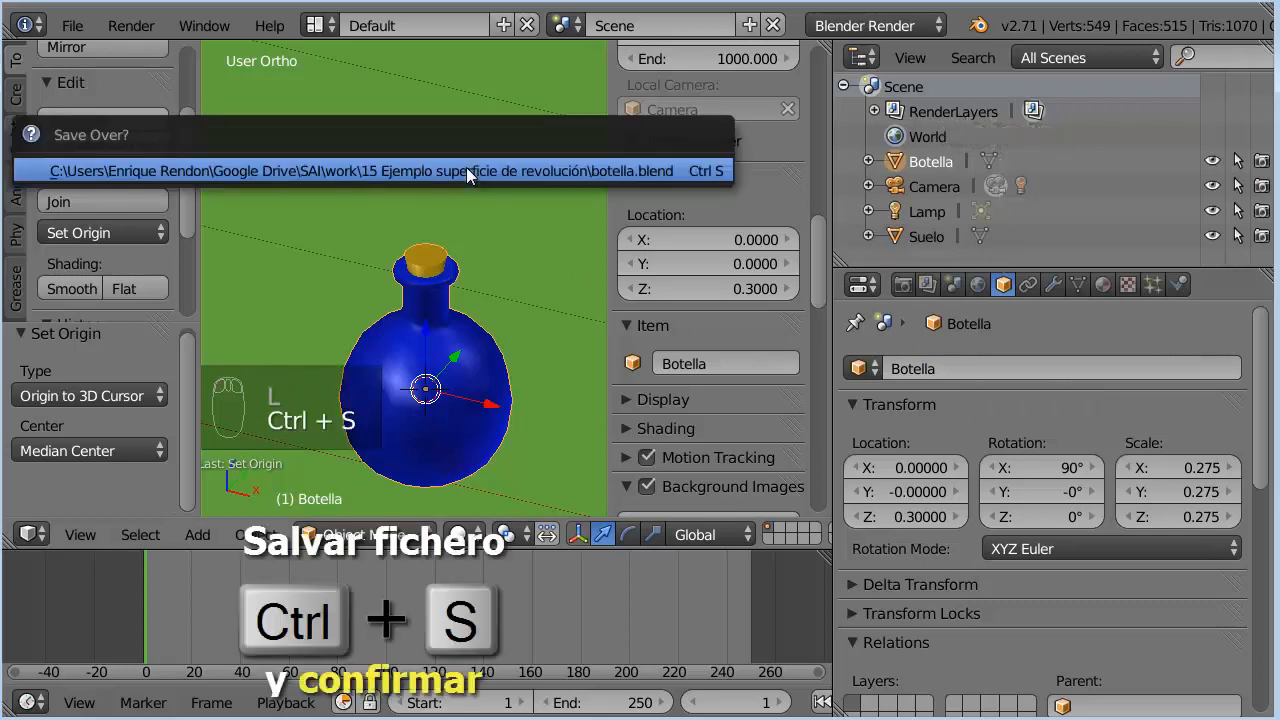
left_click(466, 170)
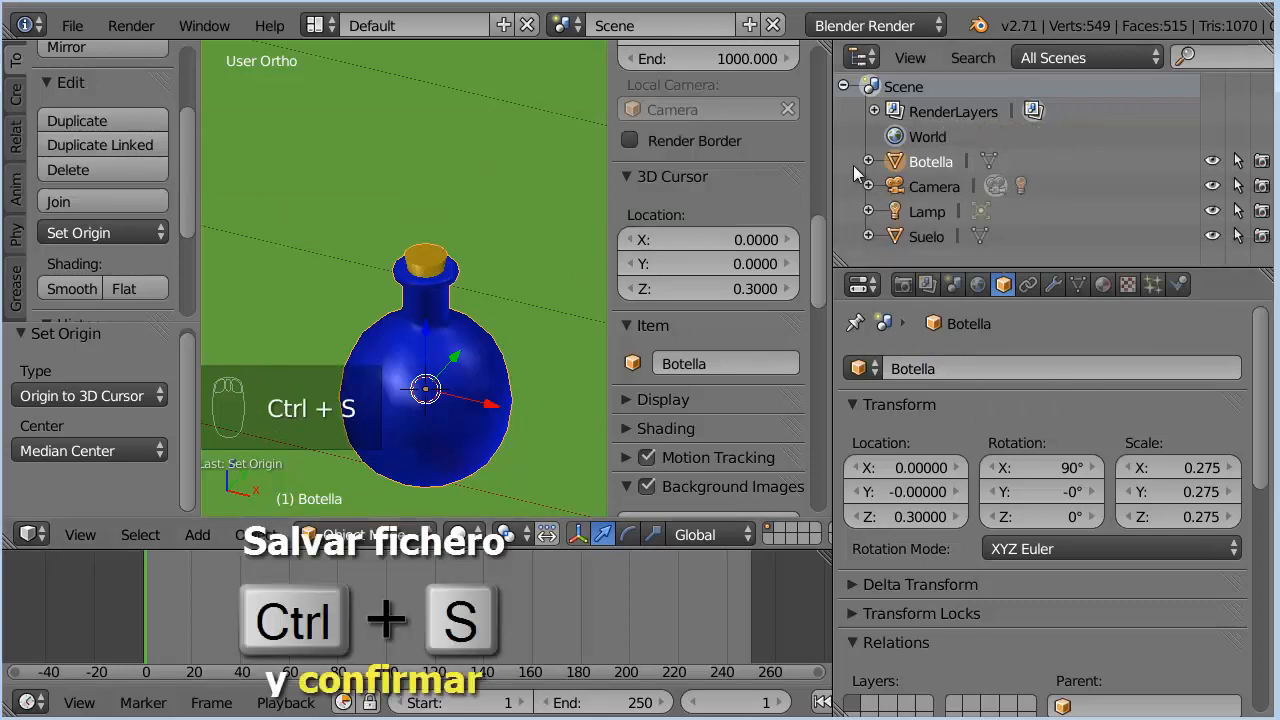
Step: Lock the camera to the view, hide the side panels and frame the bottle large and centred through the camera
left_click_drag(817, 243, 823, 219)
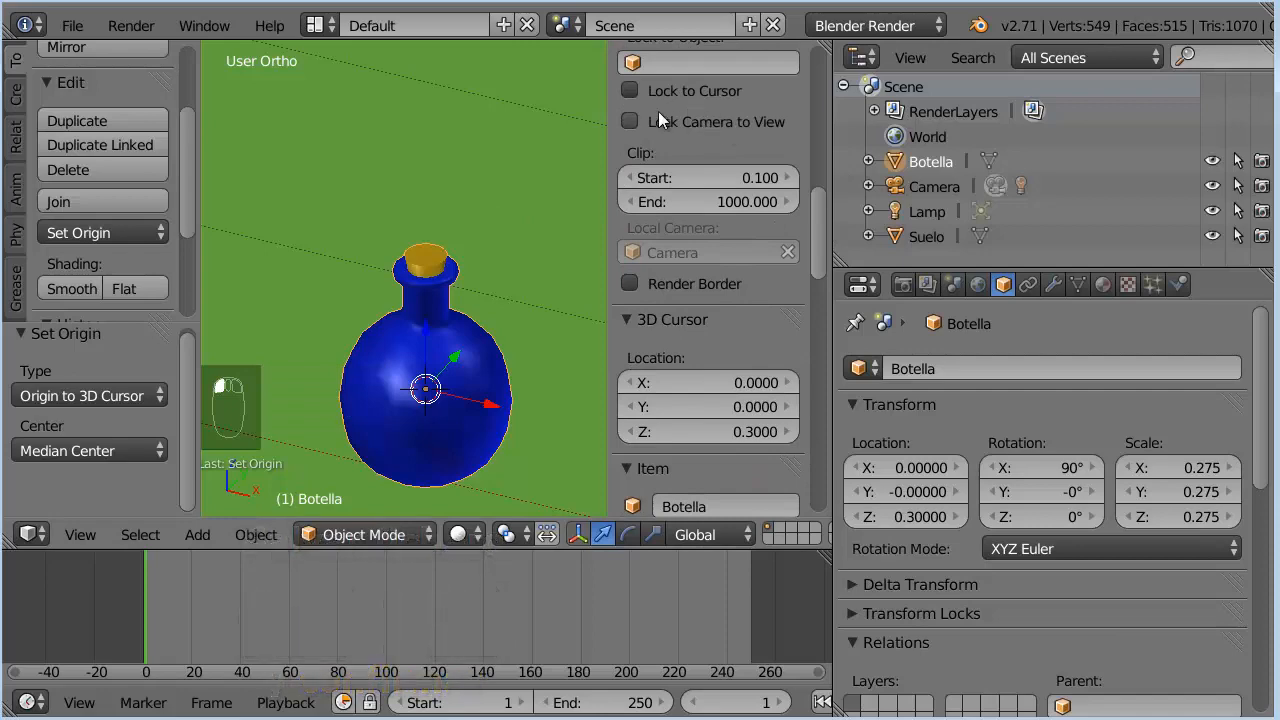
left_click(630, 121)
key("n")
key("t")
key("KP_0")
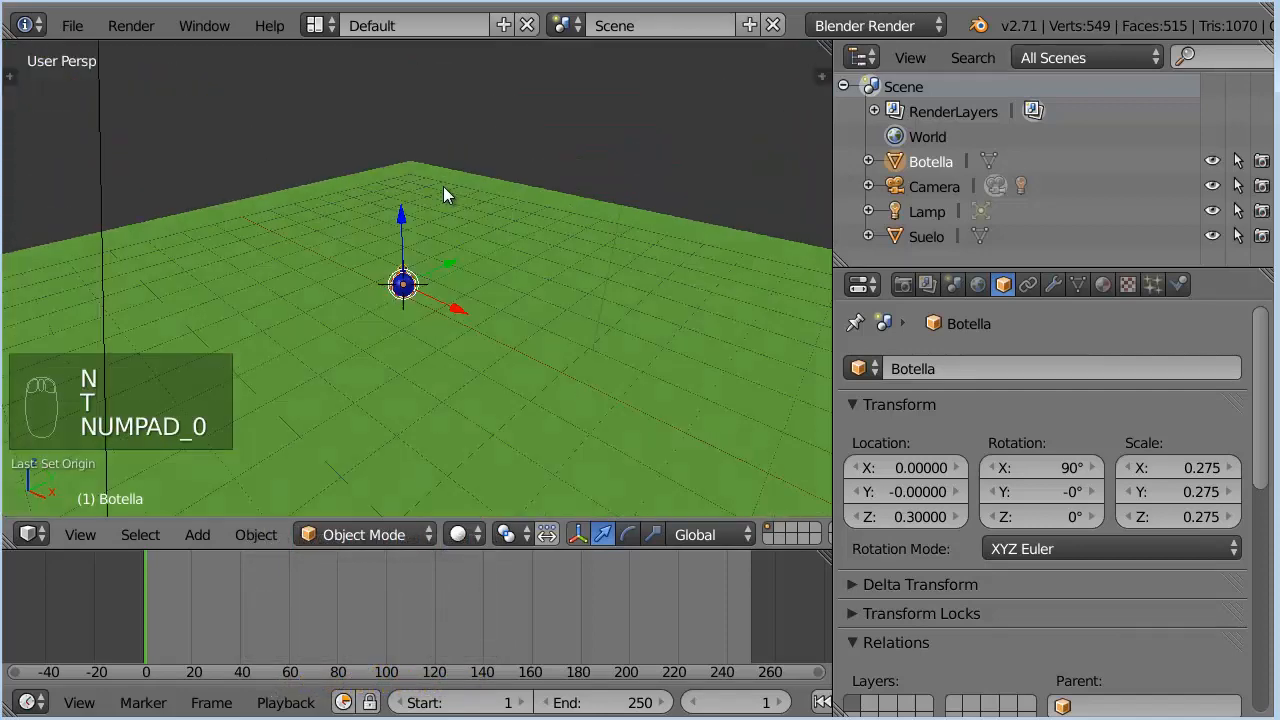
scroll(475, 266, "up", 6)
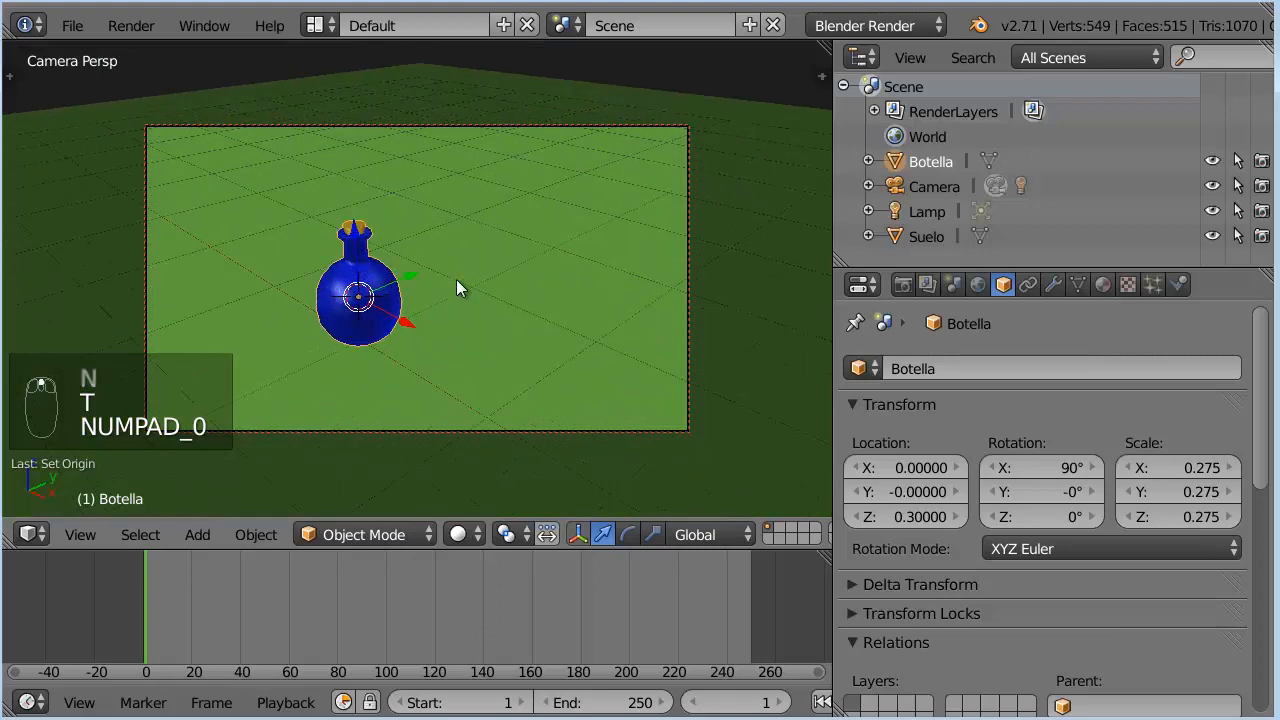
middle_click_drag(456, 279, 509, 291, "shift")
scroll(505, 277, "up", 2)
scroll(509, 291, "up", 1)
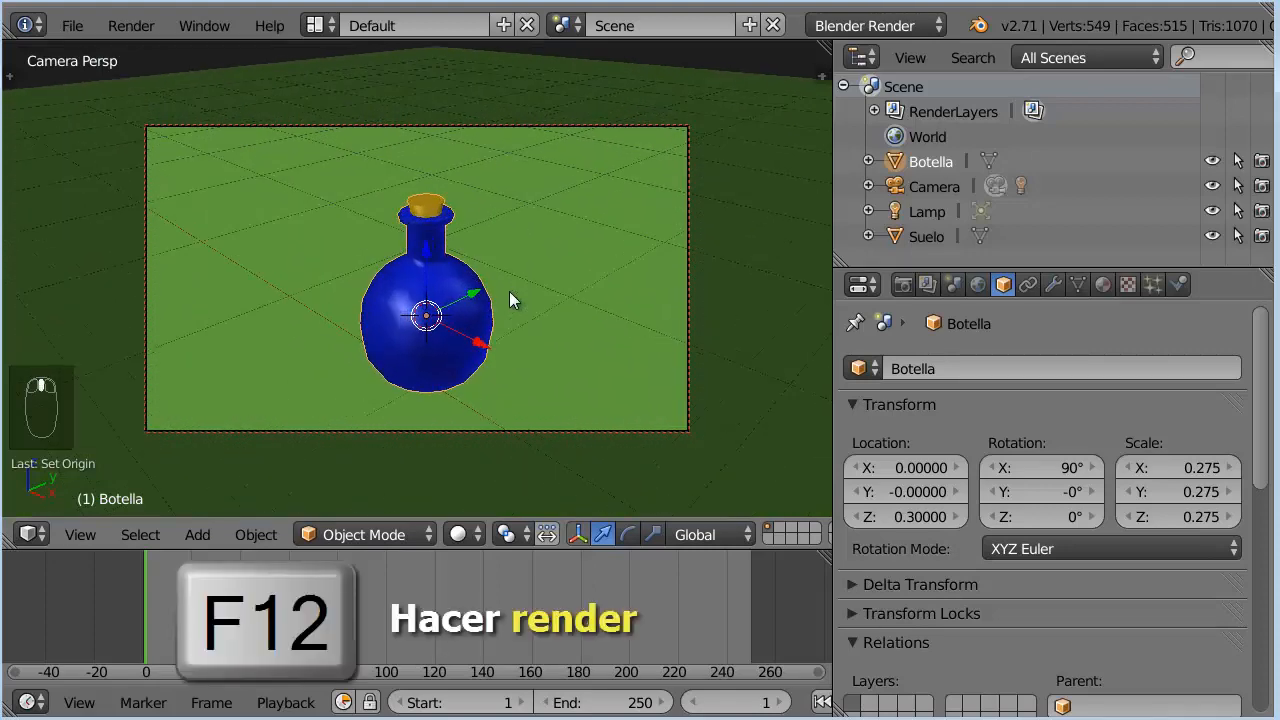
scroll(509, 291, "up", 1)
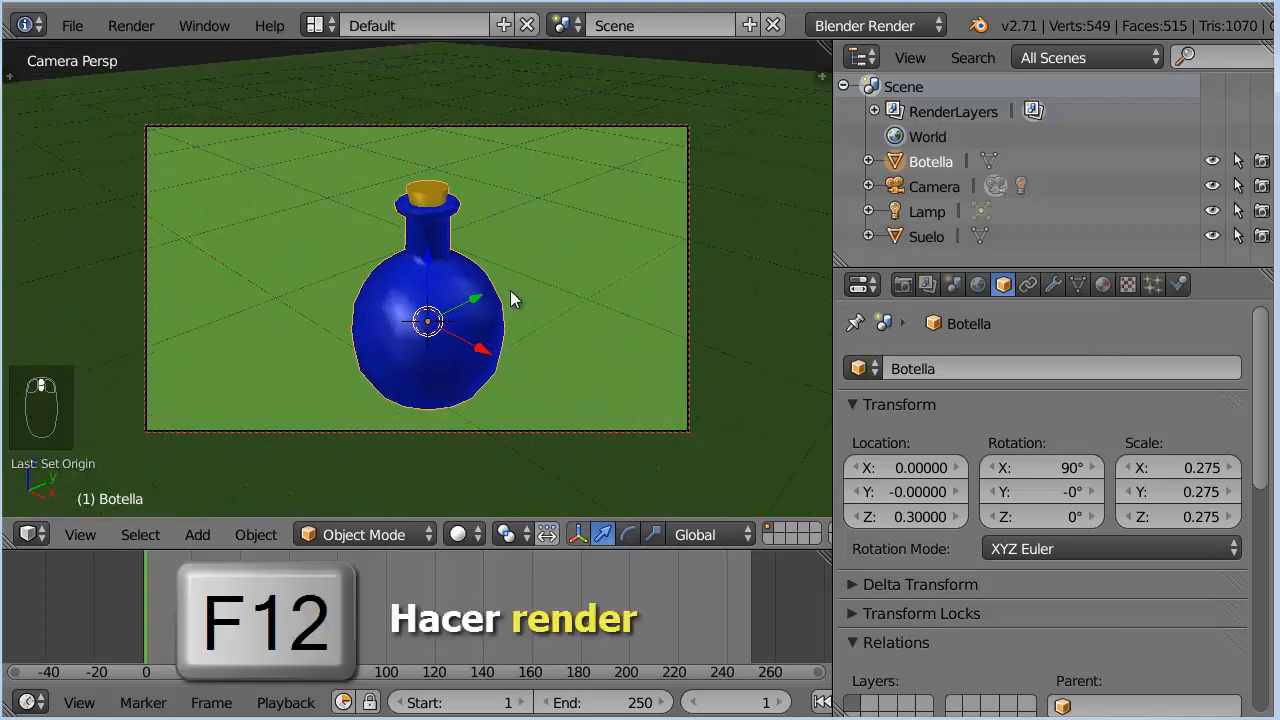
Step: Render the bottle from the camera to check its materials, and close the render window
key("F12")
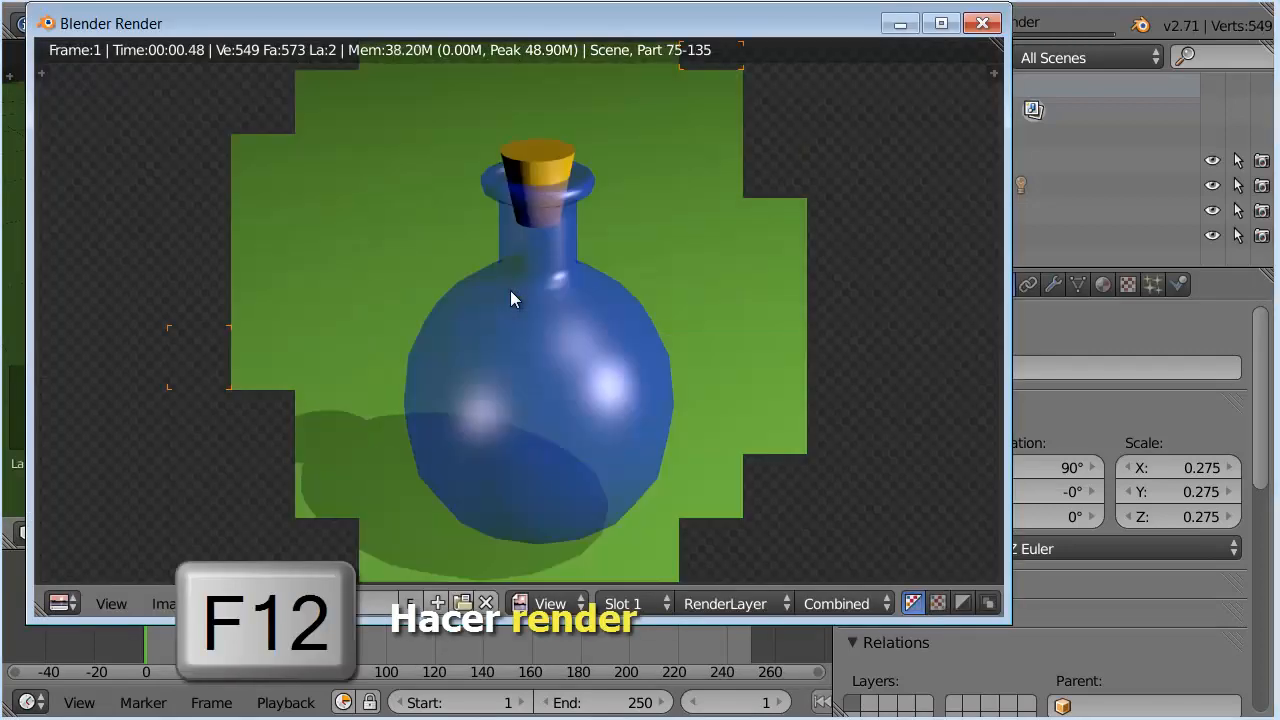
left_click(982, 23)
Step: Try running the scene in the game engine, and switch the viewport shading to Textured
key("p")
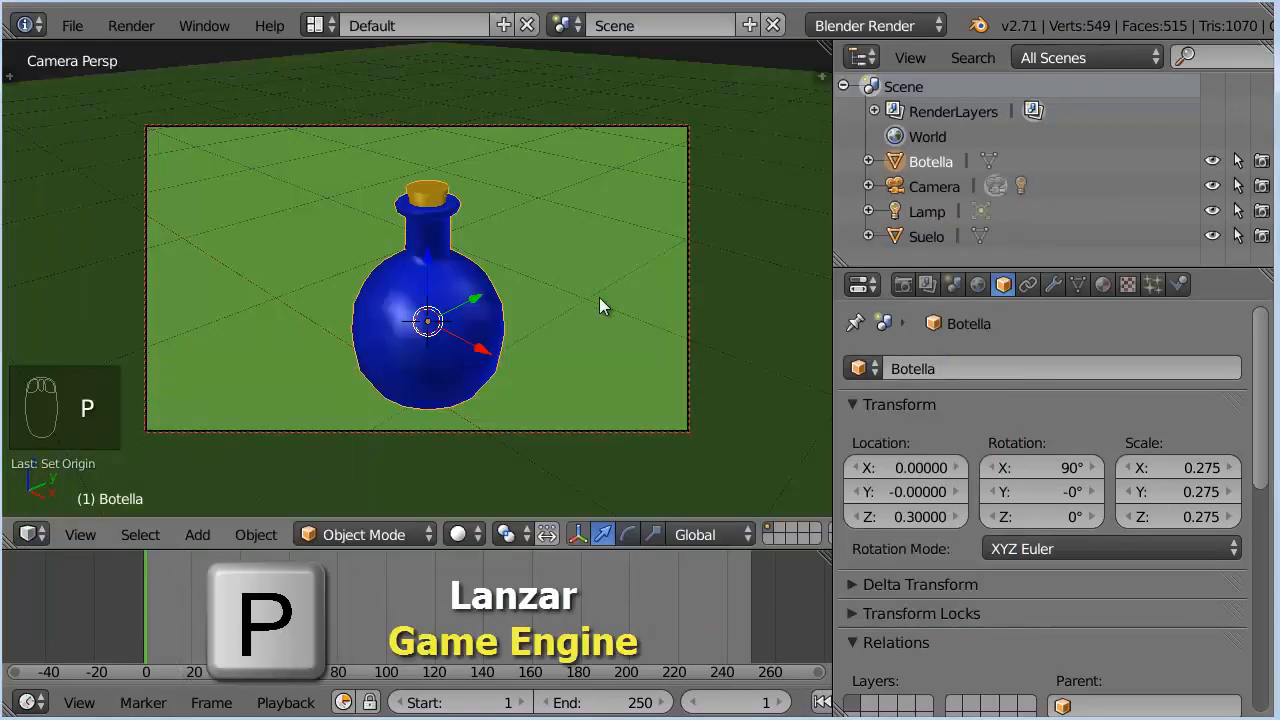
key("Escape")
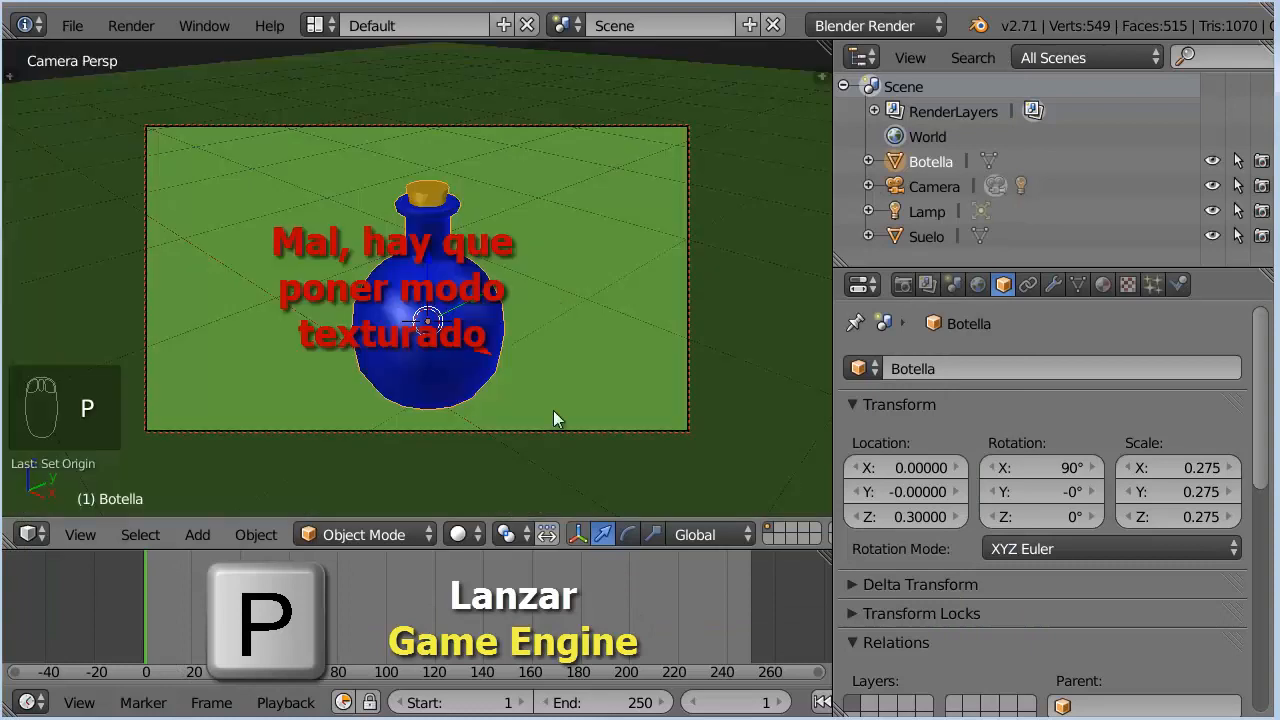
left_click(468, 534)
left_click(493, 424)
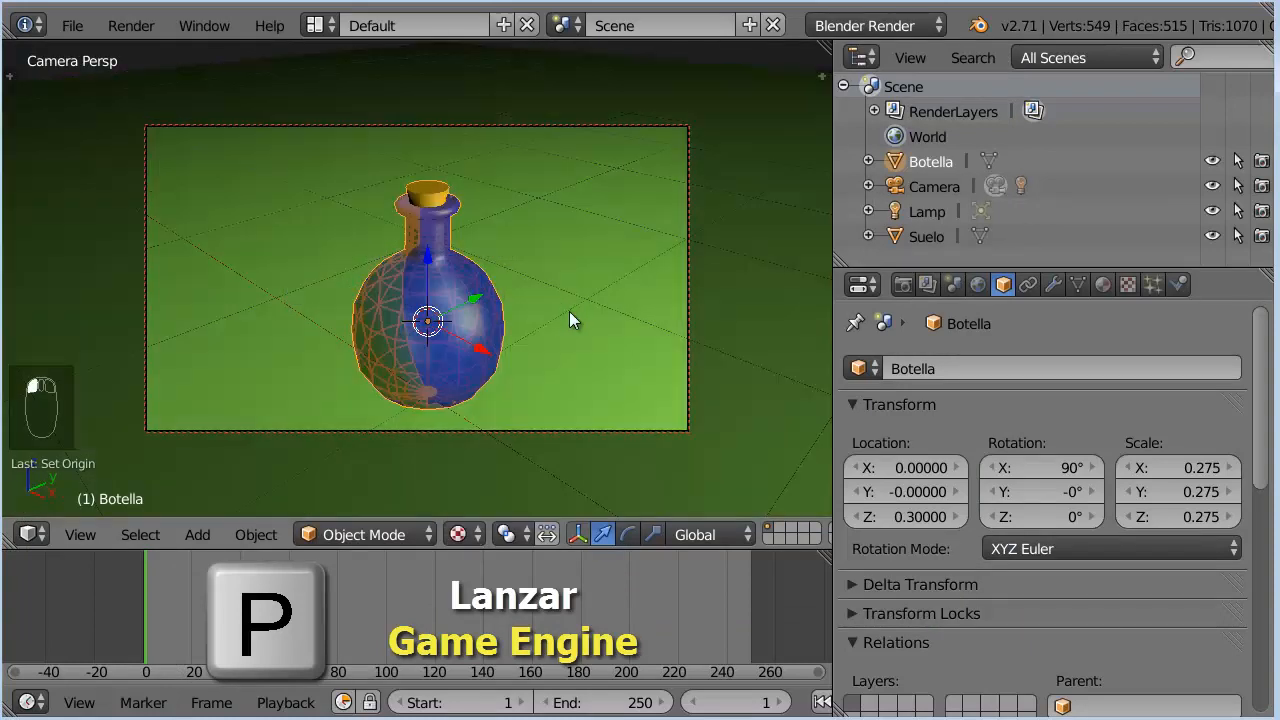